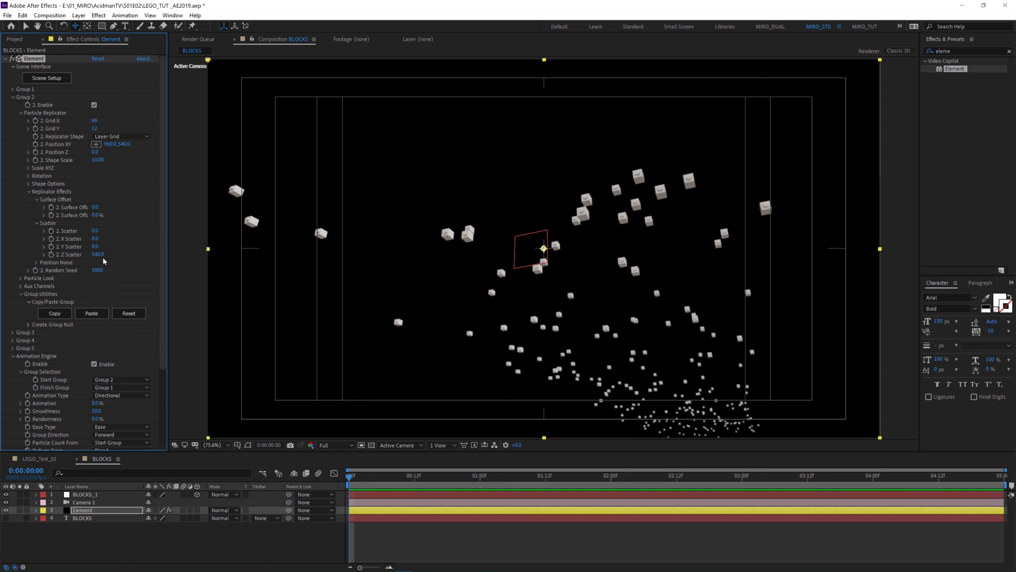
# Reduce Group 2's Z Scatter, testing 240 and 100 before settling on 50
pyautogui.click(97, 255)
pyautogui.write('240')
pyautogui.press('Return')
pyautogui.click(96, 255)
pyautogui.write('100')
pyautogui.press('Return')
pyautogui.click(97, 255)
pyautogui.write('50')
pyautogui.press('Return')
# Try a Z Scatter of 25 for Group 2 and restore it to 50
pyautogui.click(97, 254)
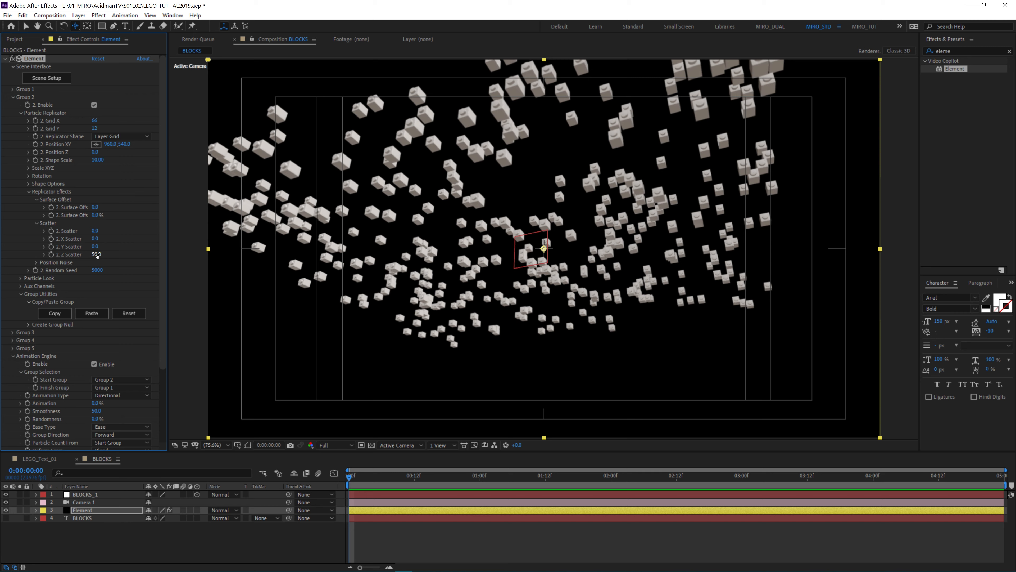
pyautogui.press('Return')
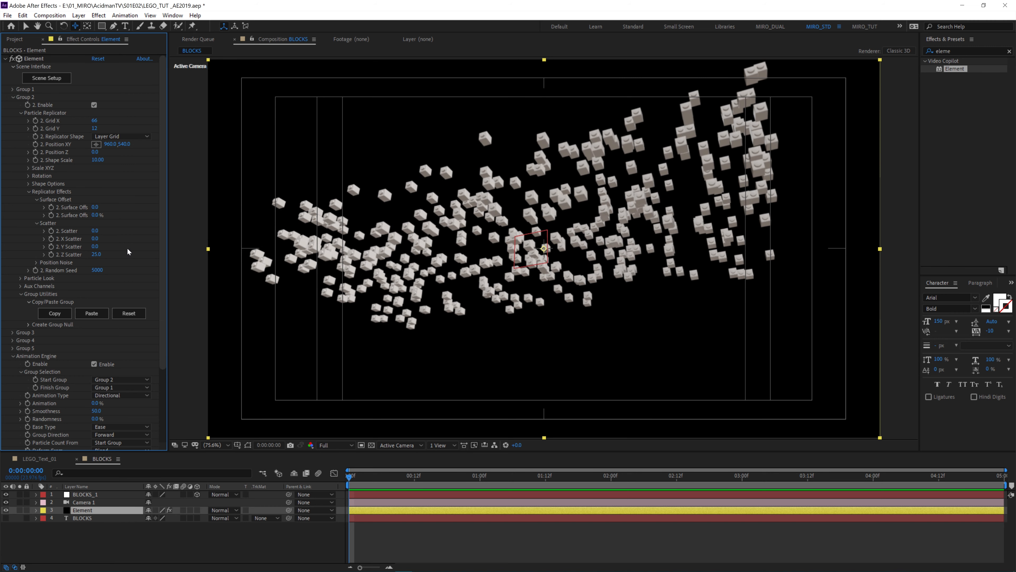
pyautogui.click(96, 255)
pyautogui.write('50')
pyautogui.press('Return')
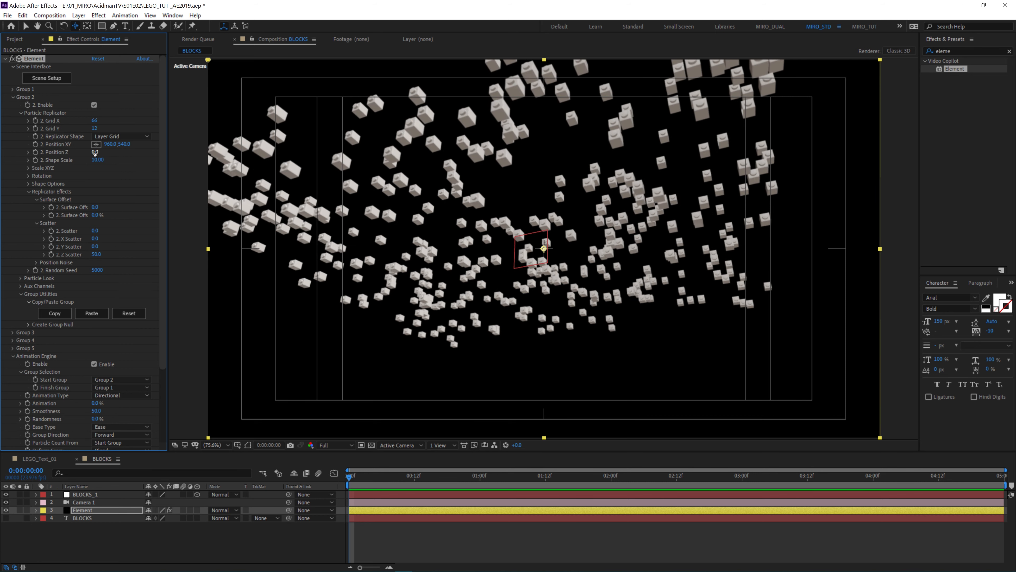
# Try shifting Group 2 in depth by scrubbing Position Z, and reset the value to 0
pyautogui.moveTo(82, 152); pyautogui.dragTo(48, 152)
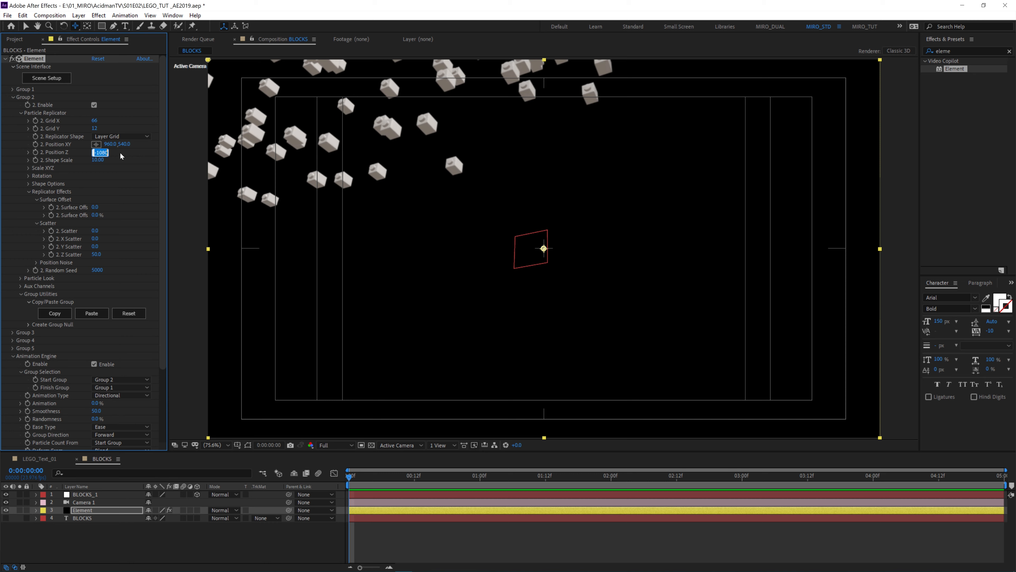
pyautogui.write('0')
pyautogui.press('Return')
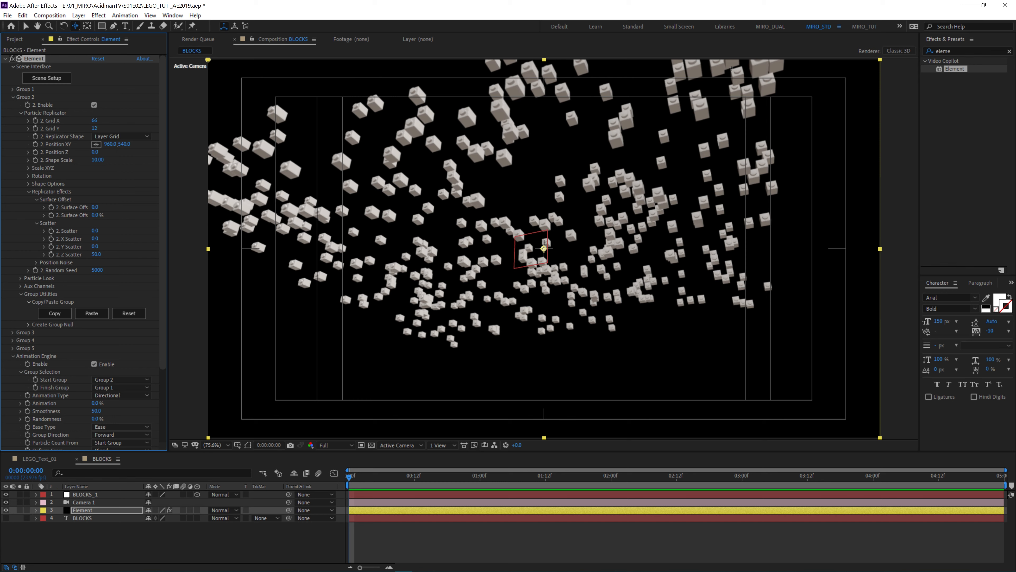
# Set Group 2's Position Z to -1080 in the Particle Replicator
pyautogui.click(95, 152)
pyautogui.write('10')
pyautogui.press('BackSpace')
pyautogui.press('BackSpace')
pyautogui.write('-')
pyautogui.press('Return')
pyautogui.write('-1080')
pyautogui.press('Return')
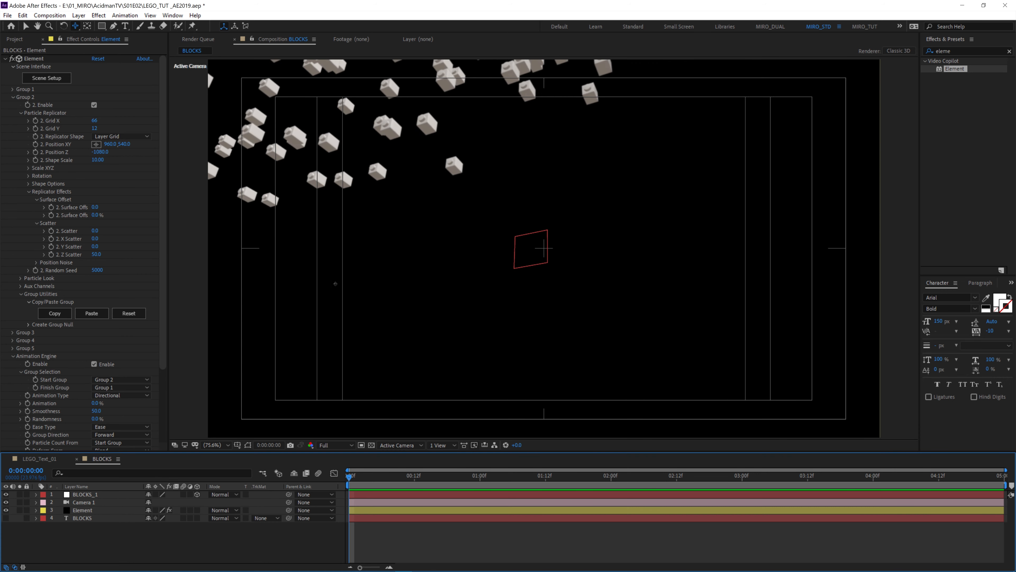
# Keyframe the Animation Engine's Animation from 0% at 0 seconds to 100% at 3 seconds, and reveal the keyframes on the Element layer
pyautogui.scroll(-4, 38, 312)
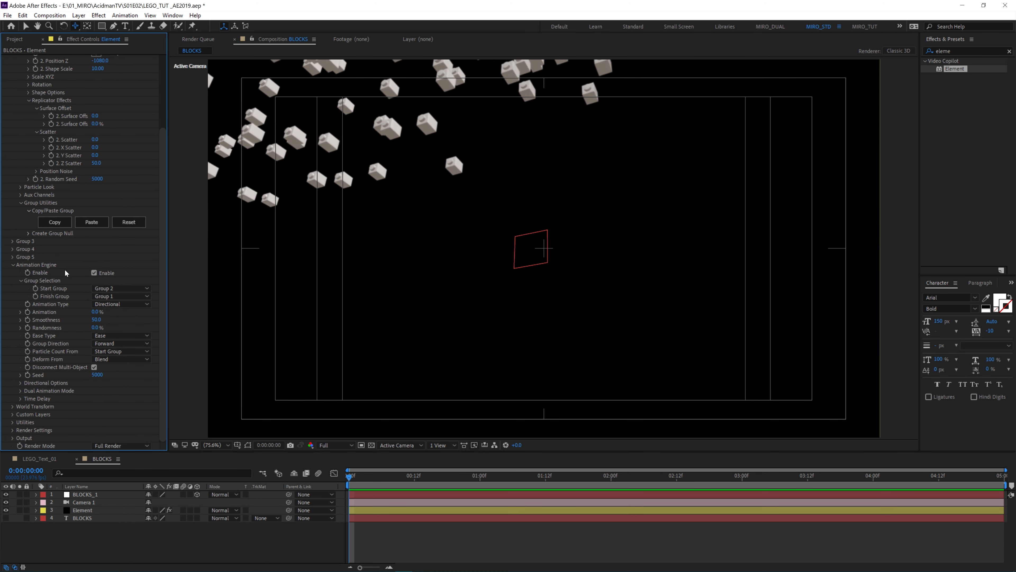
pyautogui.click(28, 312)
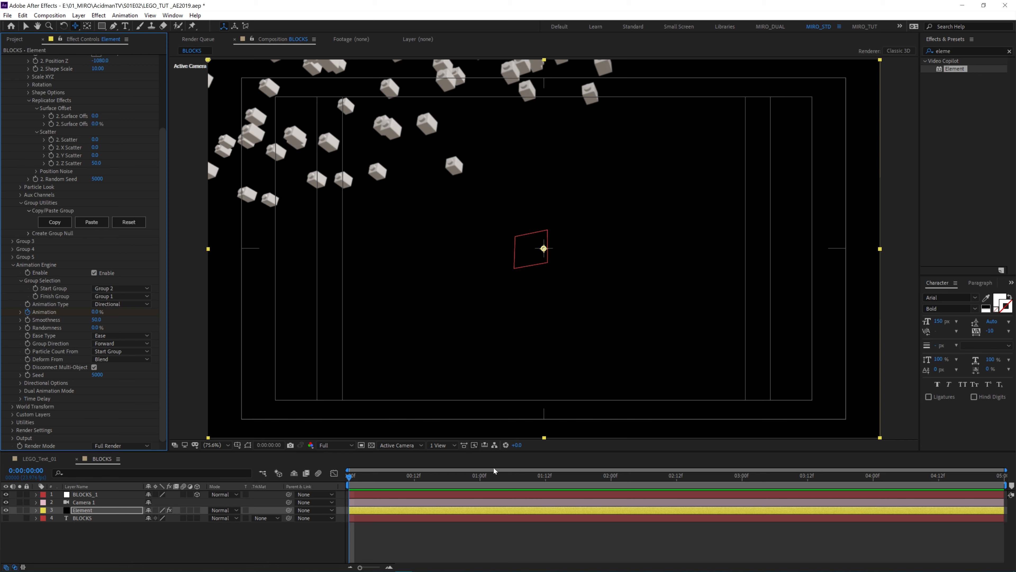
pyautogui.moveTo(479, 478); pyautogui.dragTo(742, 489)
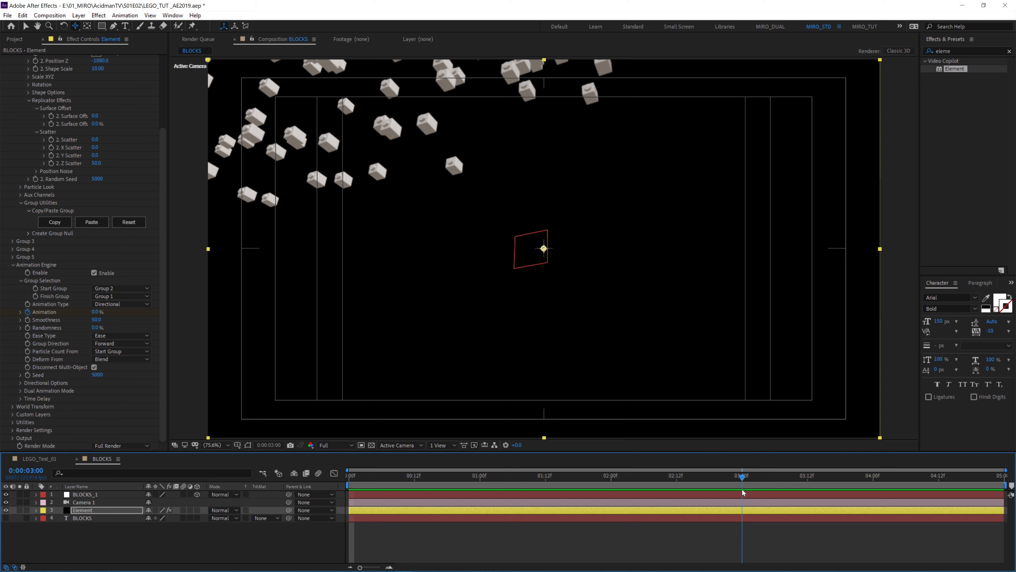
pyautogui.moveTo(95, 313); pyautogui.dragTo(166, 311)
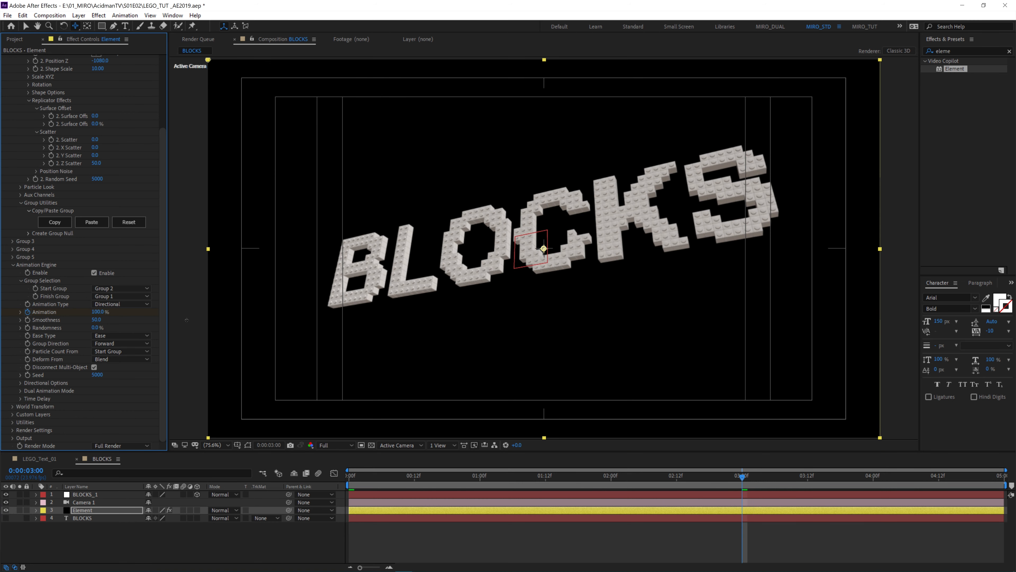
pyautogui.press('u')
# Change the Animation Engine's Animation Type to Uniform and set Smoothness to 25, judging the result at 2 seconds
pyautogui.moveTo(741, 479); pyautogui.dragTo(612, 476)
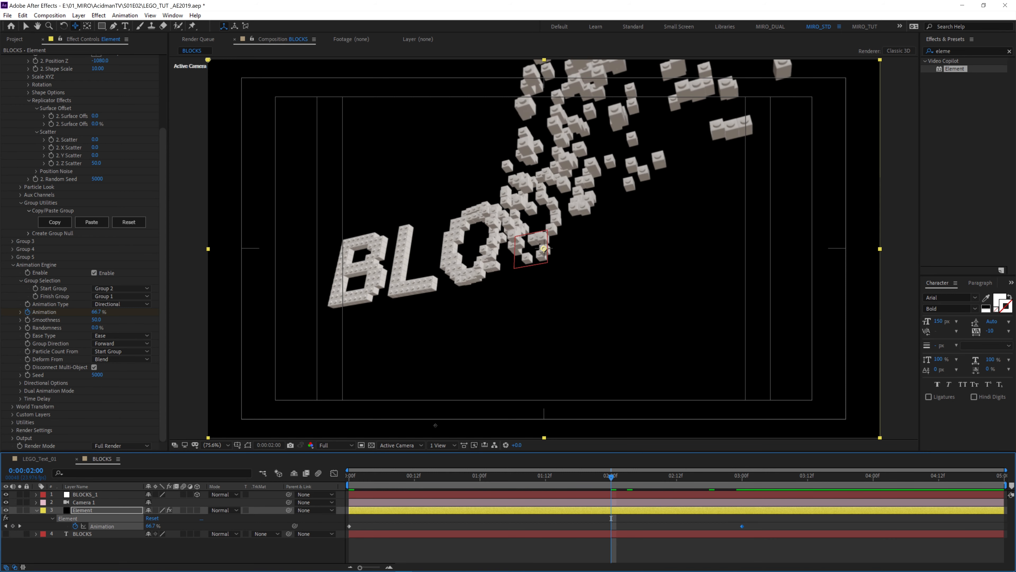
pyautogui.click(104, 305)
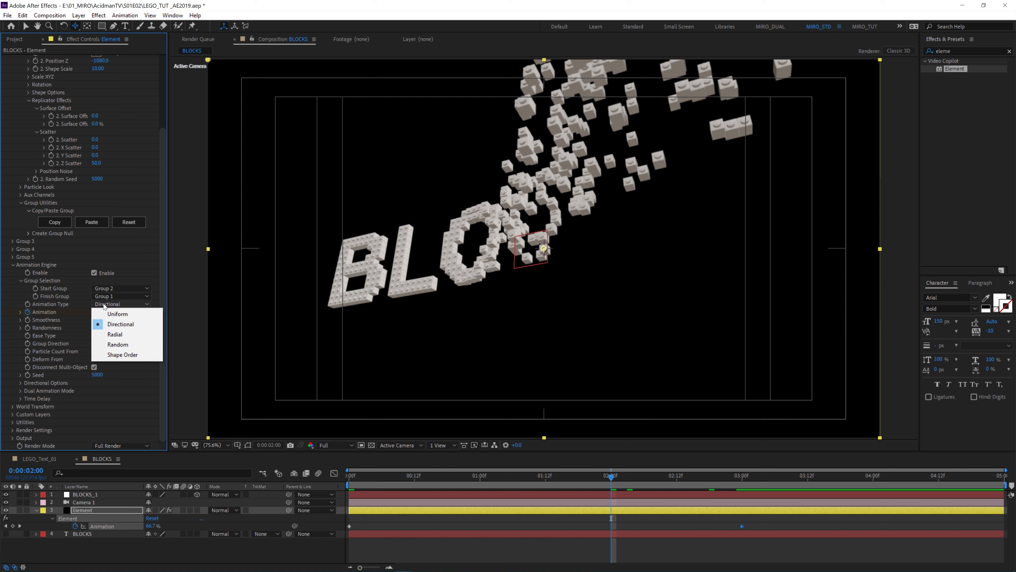
pyautogui.click(132, 314)
pyautogui.click(97, 319)
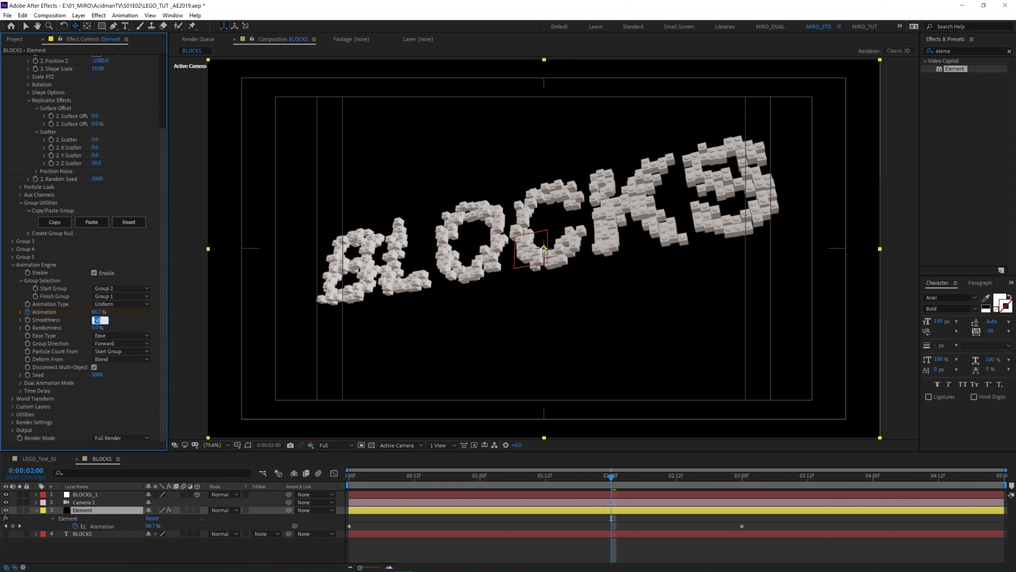
pyautogui.write('25')
pyautogui.click(119, 321)
# Set the Animation Engine's Randomness to 50%
pyautogui.moveTo(95, 327); pyautogui.dragTo(117, 324)
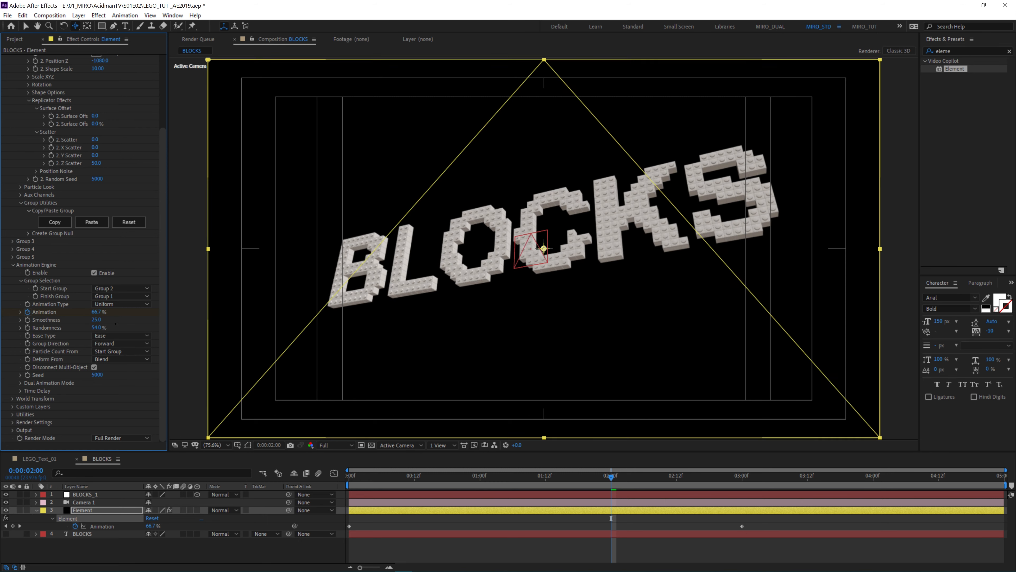
pyautogui.click(98, 327)
pyautogui.write('5')
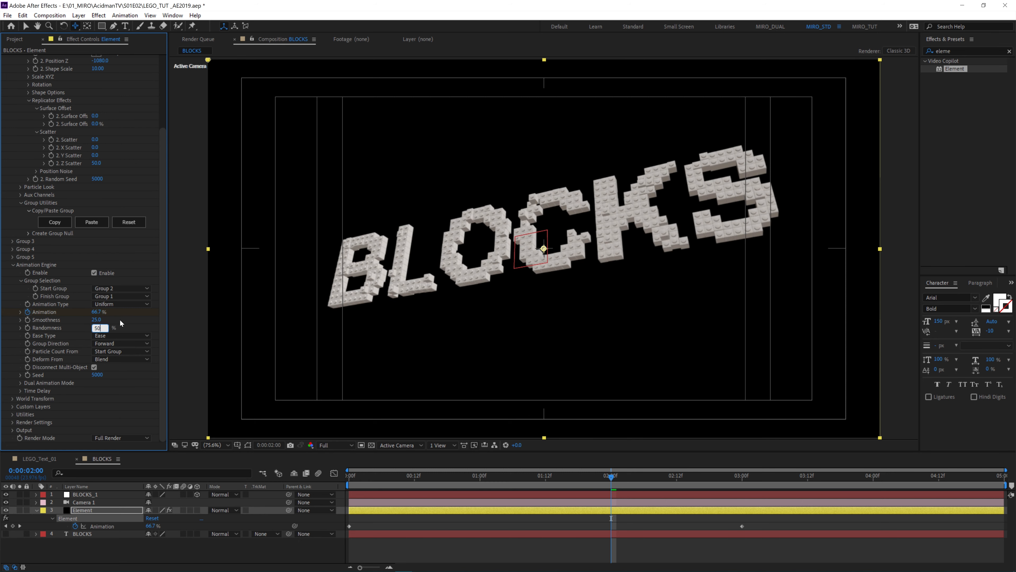
pyautogui.press('Return')
# Try an Animation Engine Smoothness of 15 and check the blocks at earlier frames
pyautogui.moveTo(611, 476); pyautogui.dragTo(568, 478)
pyautogui.click(97, 320)
pyautogui.write('15')
pyautogui.press('Return')
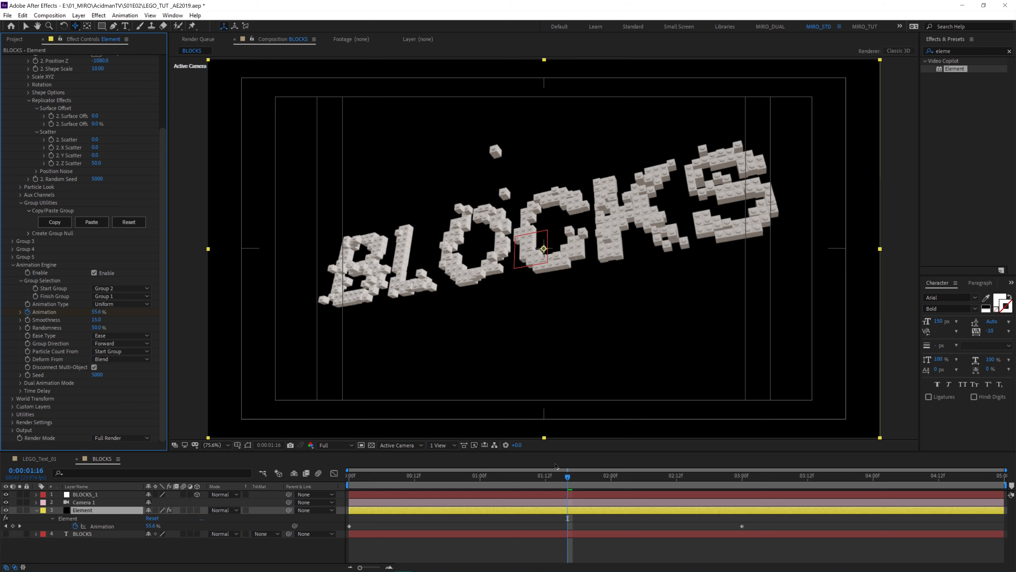
pyautogui.moveTo(566, 477); pyautogui.dragTo(518, 485)
# Set Rotation Random in Group 2's Particle Rotation to 60° and check the blocks at 0:00:01:15
pyautogui.click(13, 265)
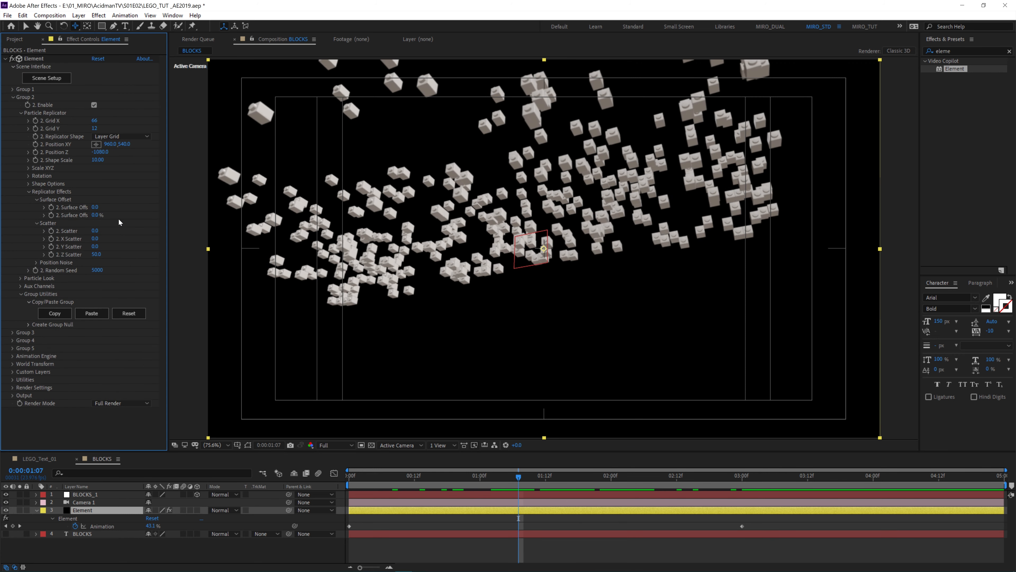
pyautogui.click(21, 113)
pyautogui.click(21, 121)
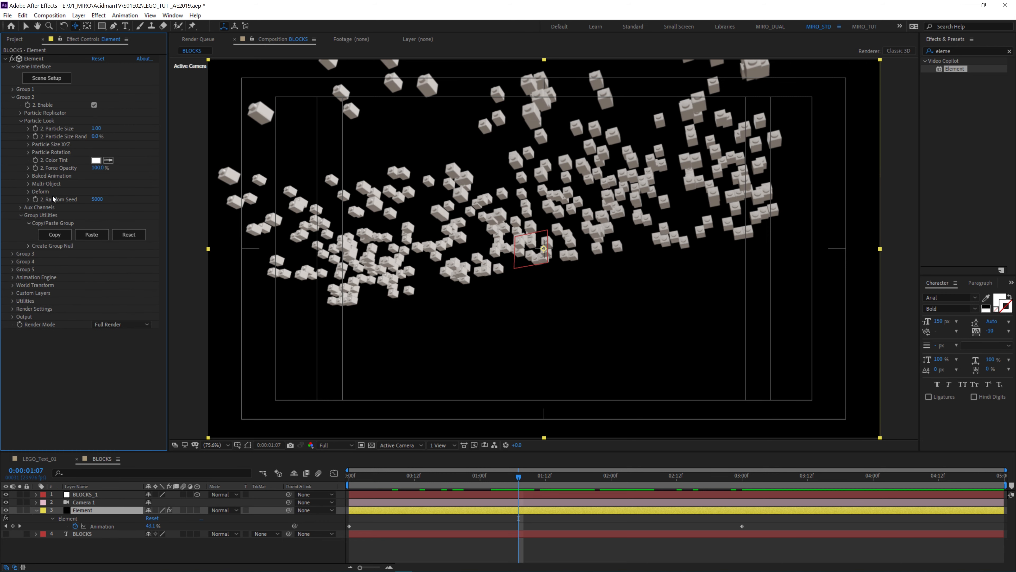
pyautogui.click(28, 153)
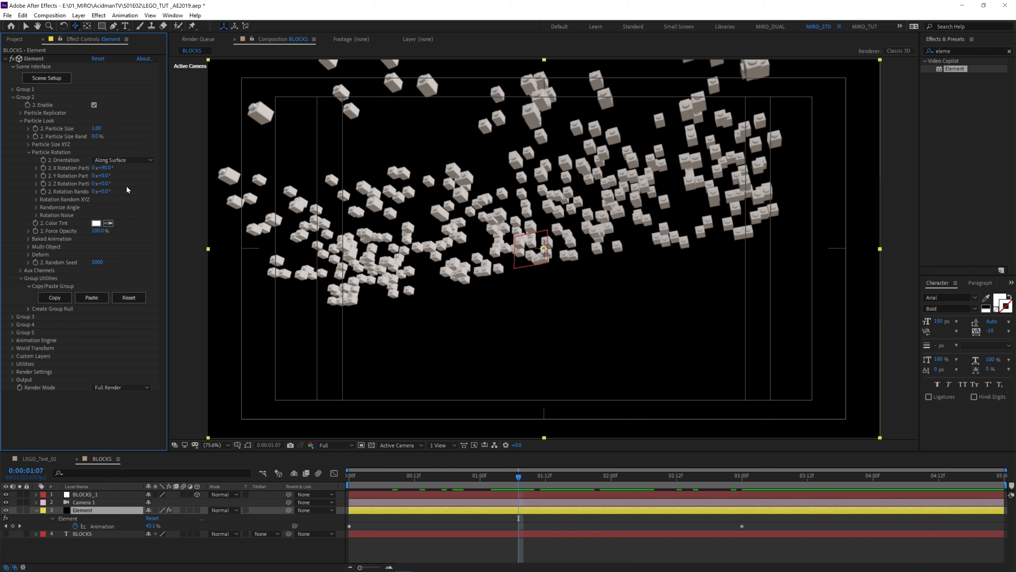
pyautogui.click(105, 192)
pyautogui.write('30')
pyautogui.press('Return')
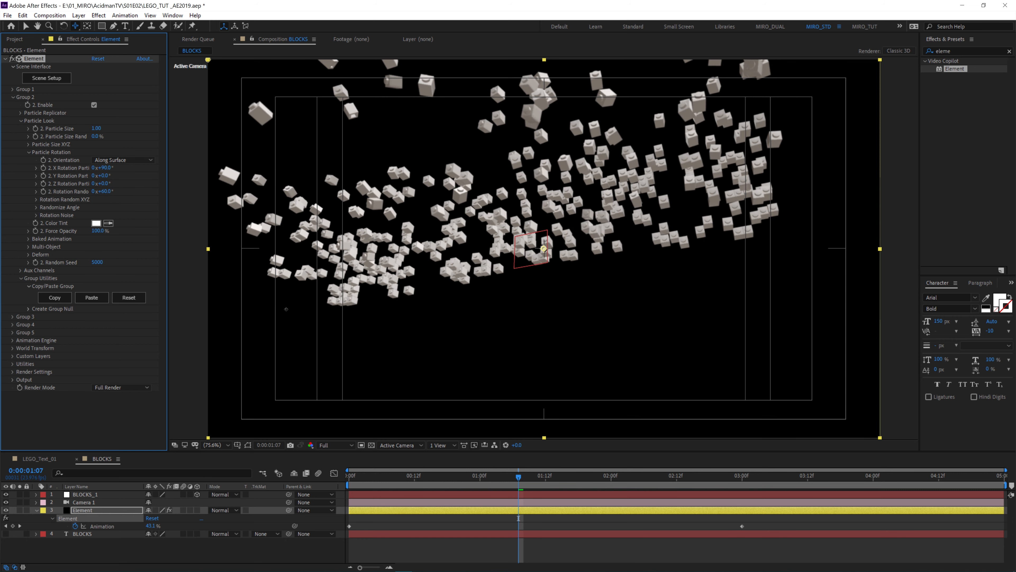
pyautogui.moveTo(519, 518); pyautogui.dragTo(562, 518)
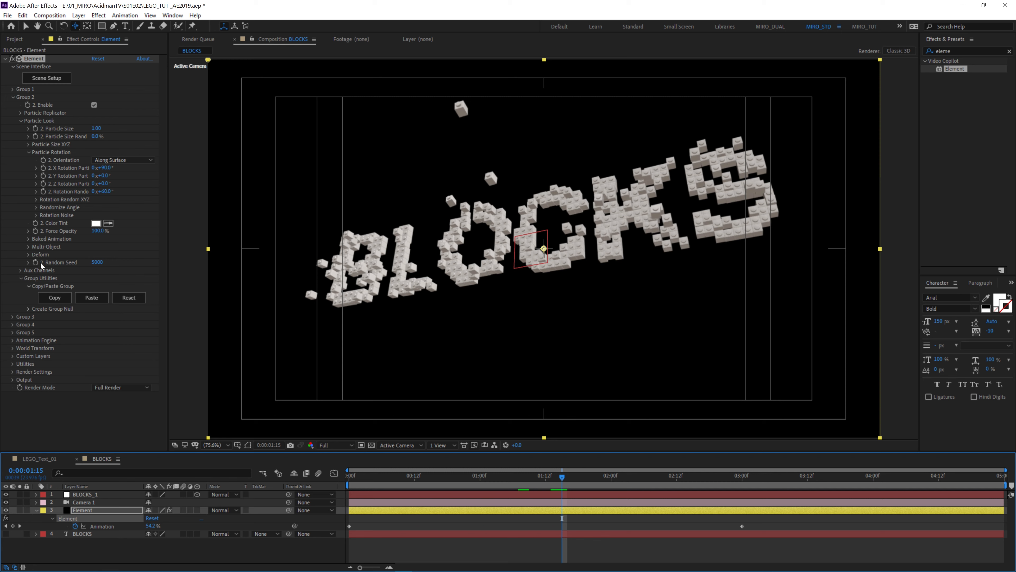
# Set the Animation Engine's Dual Animation Type to Random
pyautogui.click(13, 341)
pyautogui.scroll(-1, 48, 352)
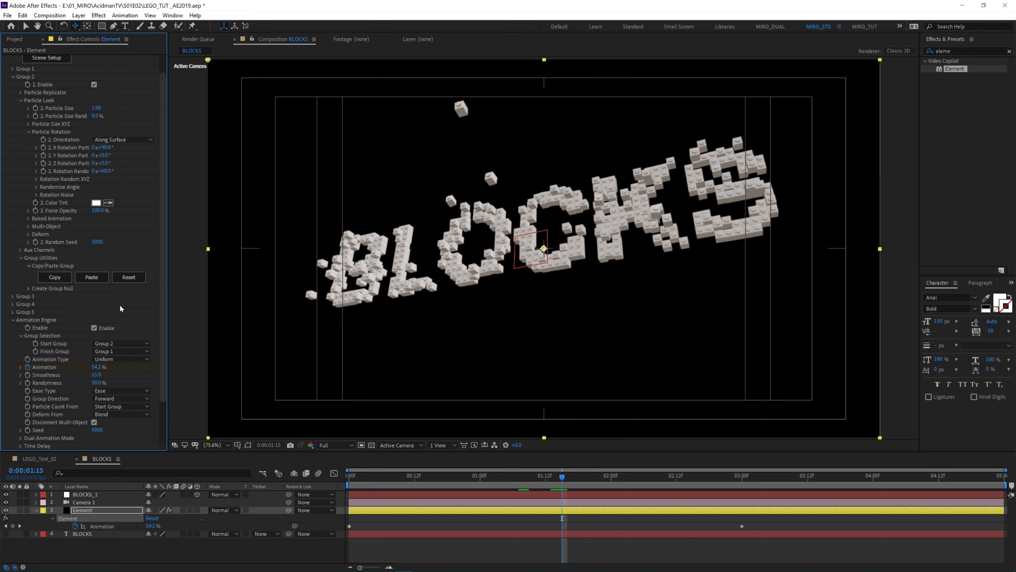
pyautogui.scroll(-2, 68, 369)
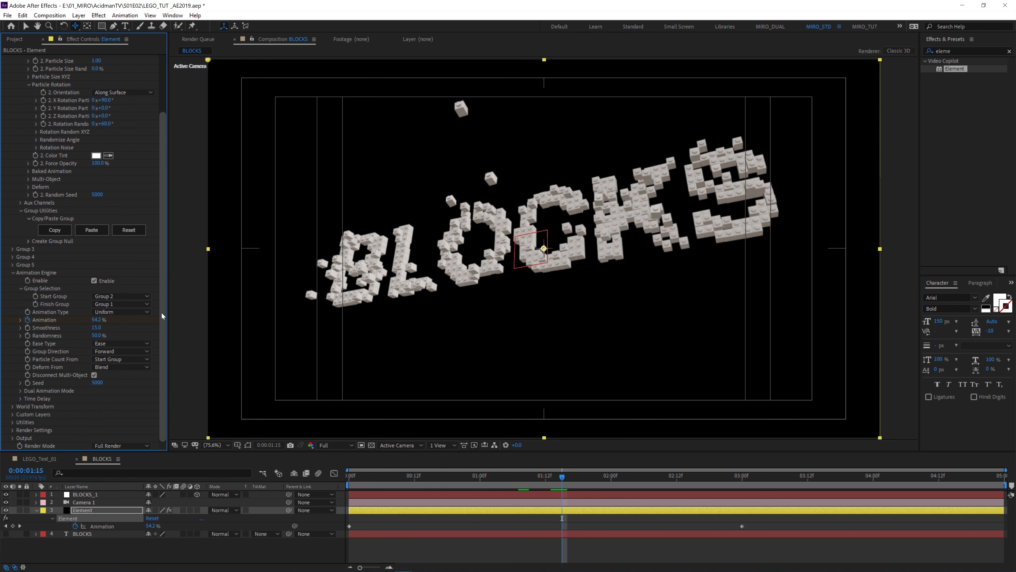
pyautogui.click(21, 391)
pyautogui.click(120, 399)
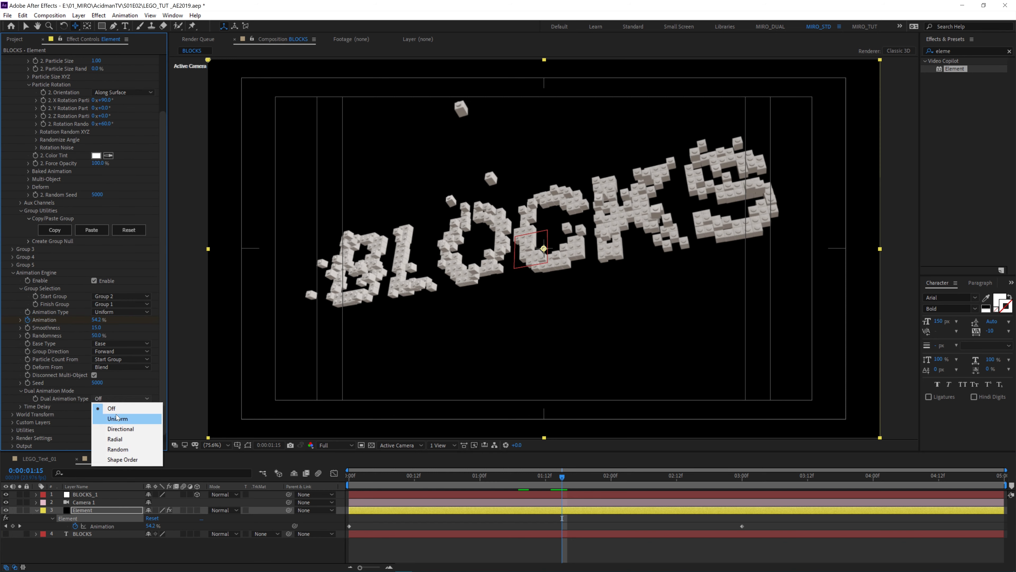
pyautogui.click(117, 449)
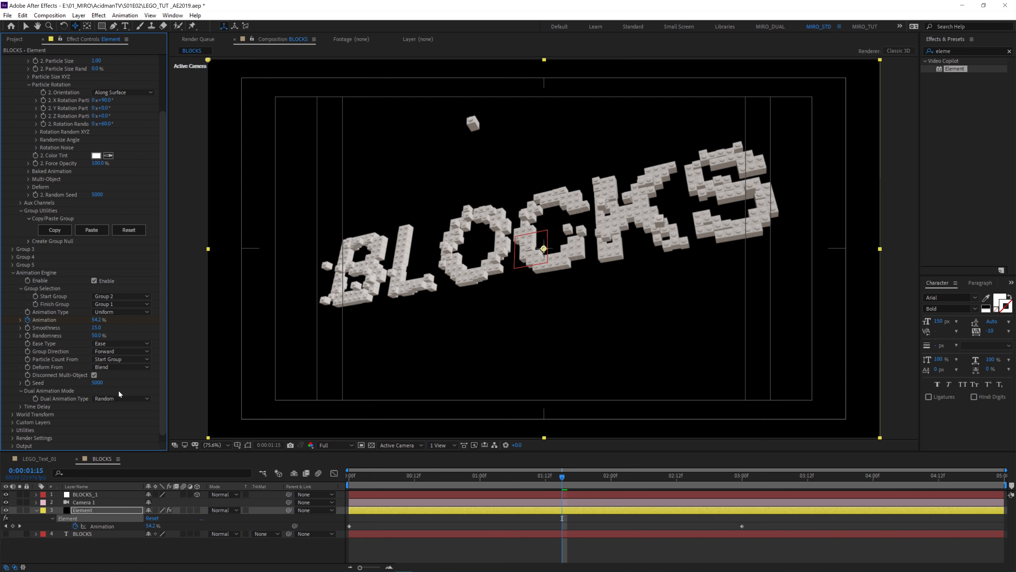
# Set the Rotation Duration in the Animation Engine's Time Delay to 25% and preview the animation from the beginning
pyautogui.moveTo(163, 343); pyautogui.dragTo(161, 398)
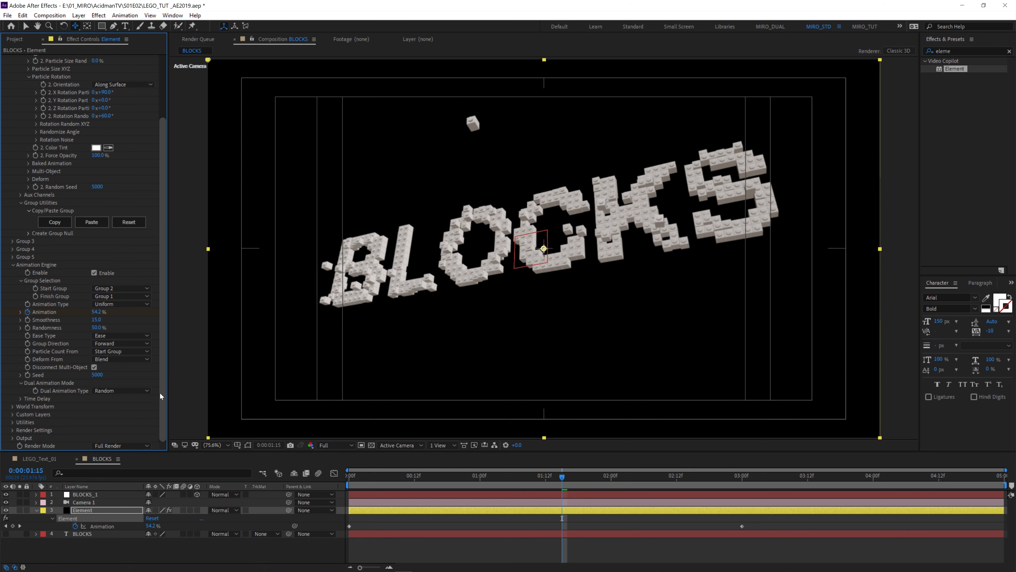
pyautogui.click(20, 399)
pyautogui.scroll(-1, 25, 400)
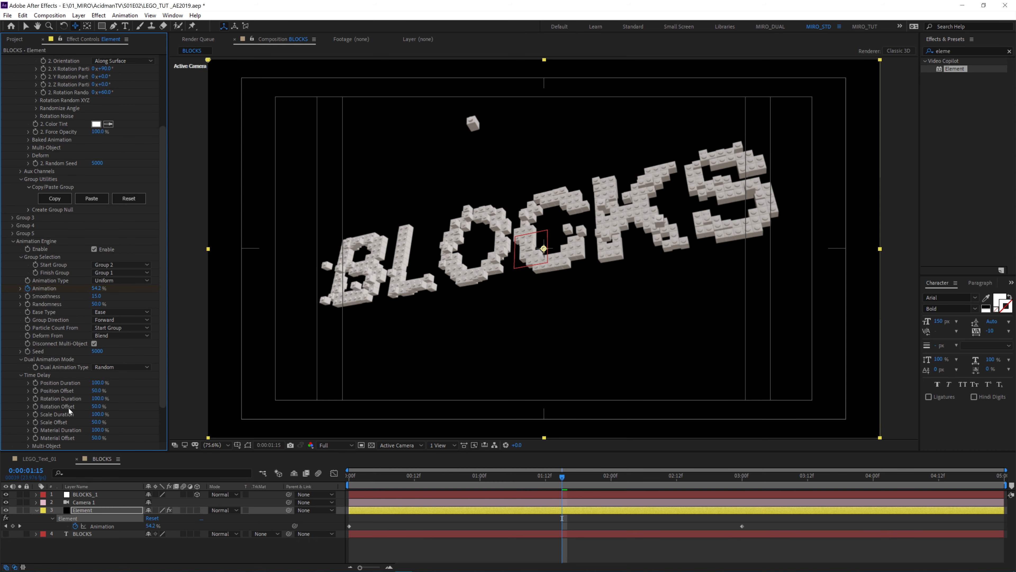
pyautogui.click(97, 399)
pyautogui.write('25')
pyautogui.press('Return')
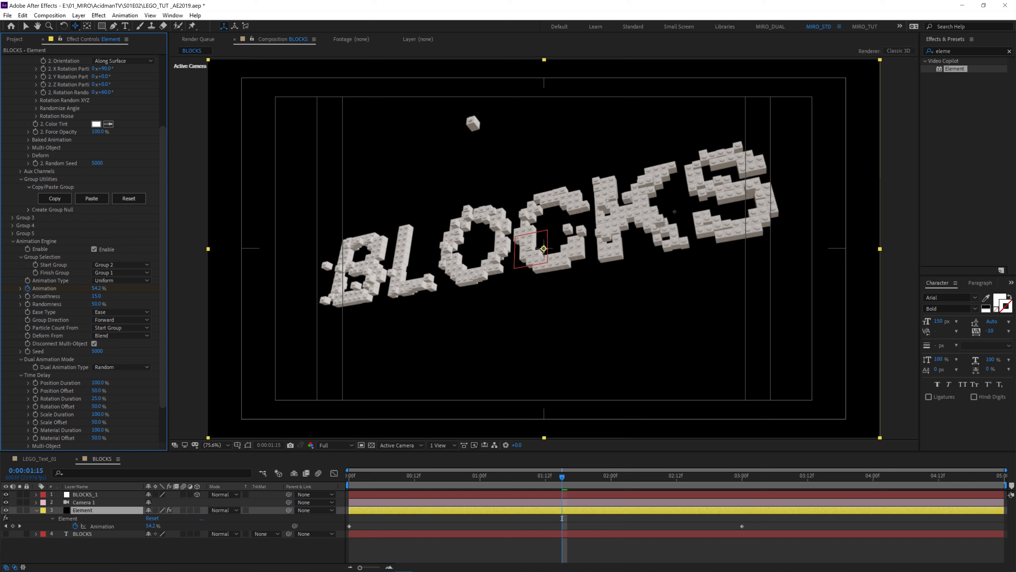
pyautogui.moveTo(563, 477); pyautogui.dragTo(352, 479)
pyautogui.press('space')
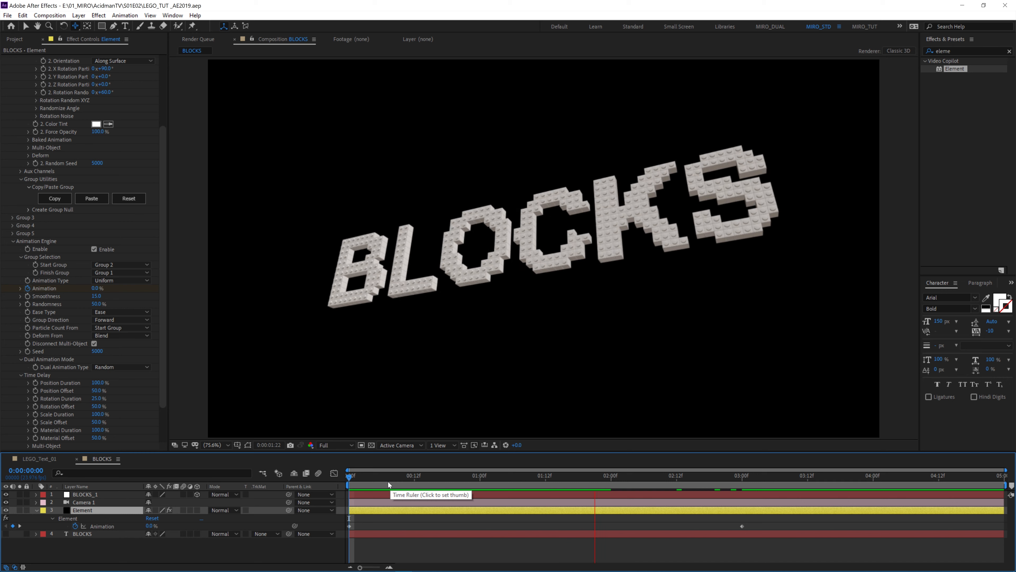
# Change the Dual Animation Type to Uniform
pyautogui.click(464, 480)
pyautogui.click(120, 366)
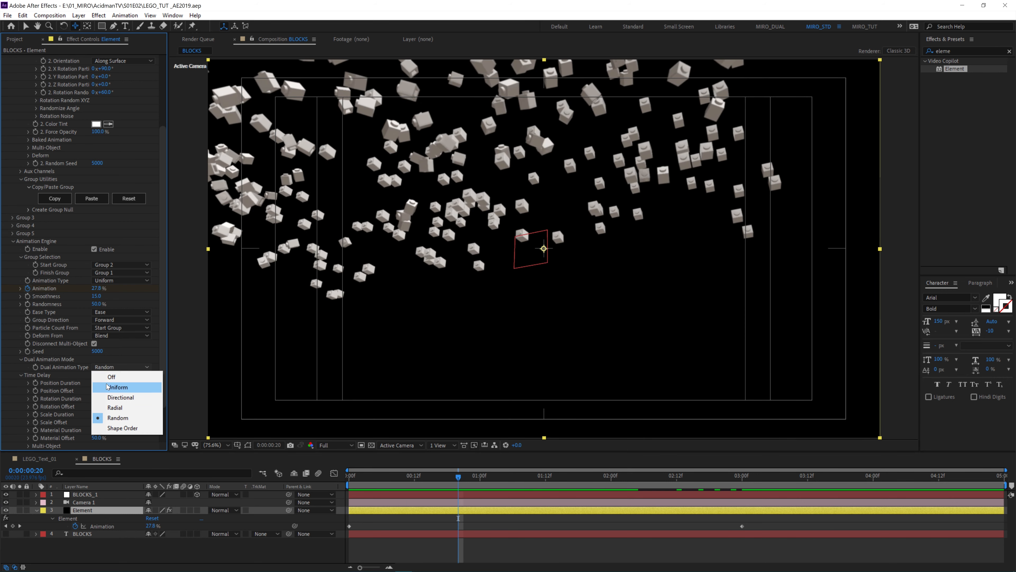
pyautogui.click(112, 387)
pyautogui.press('pageup')
# Set the Animation Engine's Smoothness to 25 and play back the block animation
pyautogui.moveTo(457, 480); pyautogui.dragTo(566, 484)
pyautogui.click(96, 296)
pyautogui.write('25')
pyautogui.press('Return')
pyautogui.moveTo(560, 477)
pyautogui.mouseDown()
pyautogui.moveTo(426, 477)
pyautogui.moveTo(564, 484)
pyautogui.mouseUp()
pyautogui.press('space')
# Duplicate the Element effect on the Element layer and disable the original, keeping the copy's settings expanded
pyautogui.moveTo(439, 476); pyautogui.dragTo(743, 489)
pyautogui.scroll(1, 159, 103)
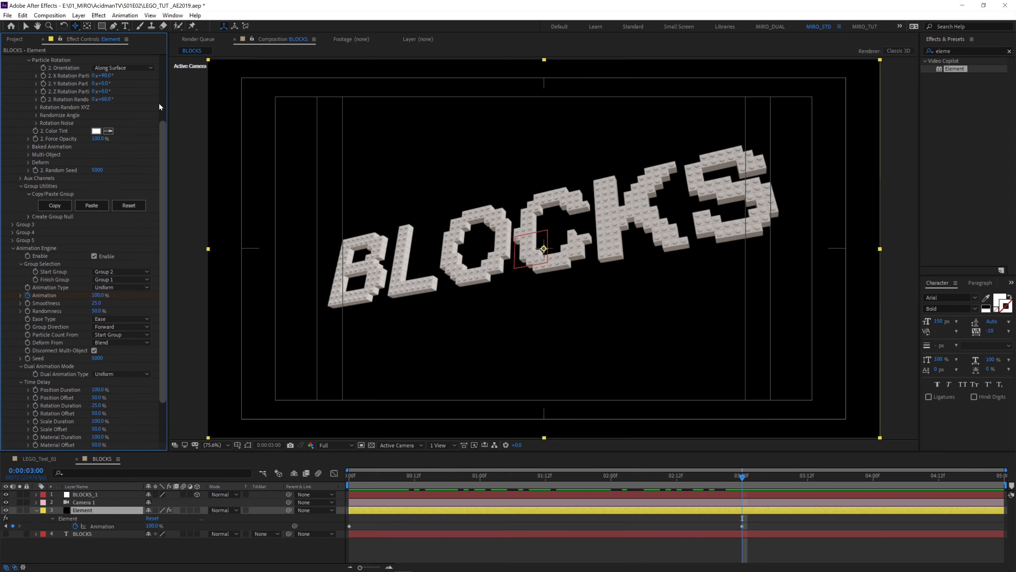
pyautogui.scroll(5, 159, 102)
pyautogui.click(5, 59)
pyautogui.click(38, 58)
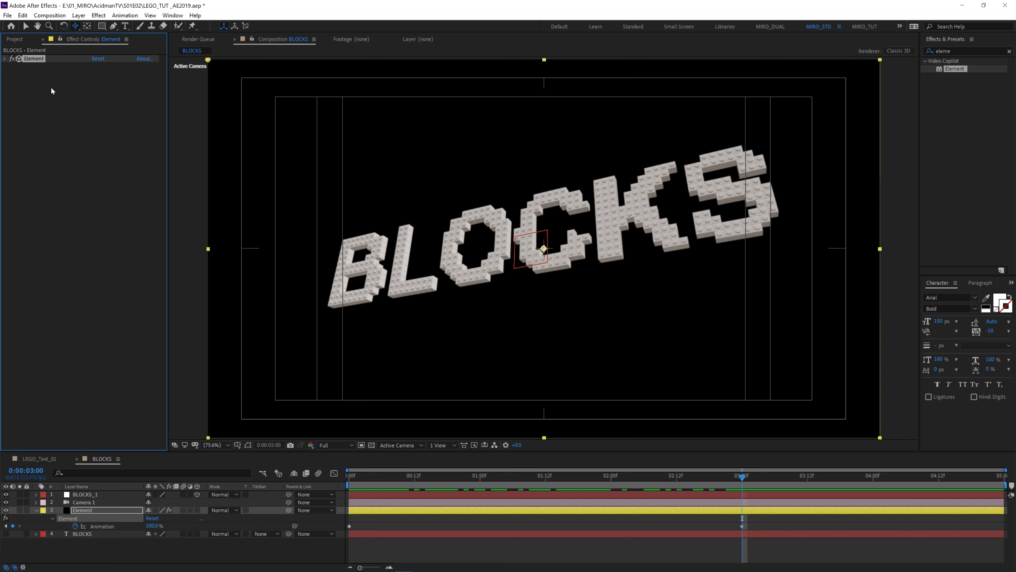
pyautogui.hotkey('ctrl', 'd')
pyautogui.scroll(1, 20, 65)
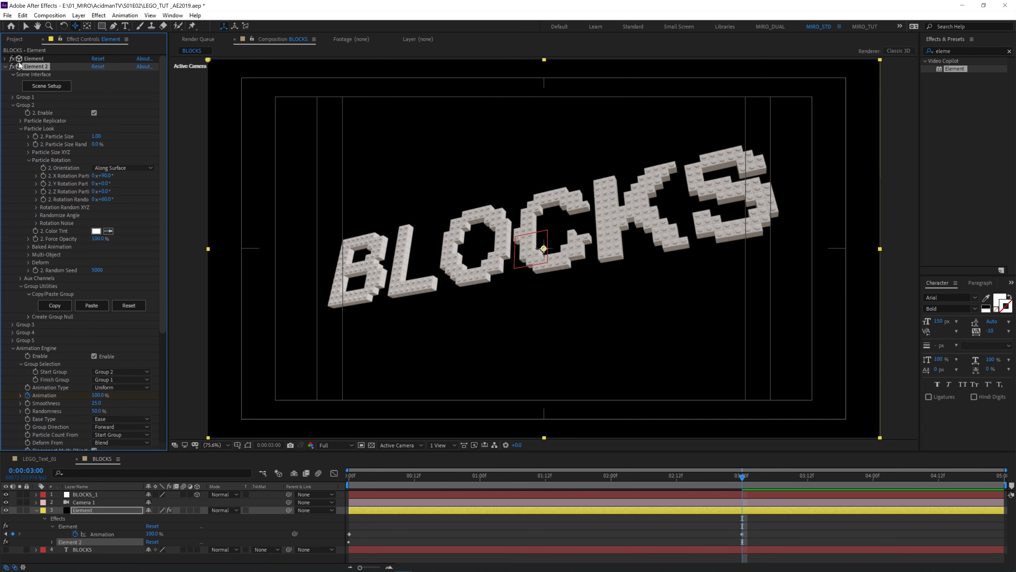
pyautogui.click(5, 67)
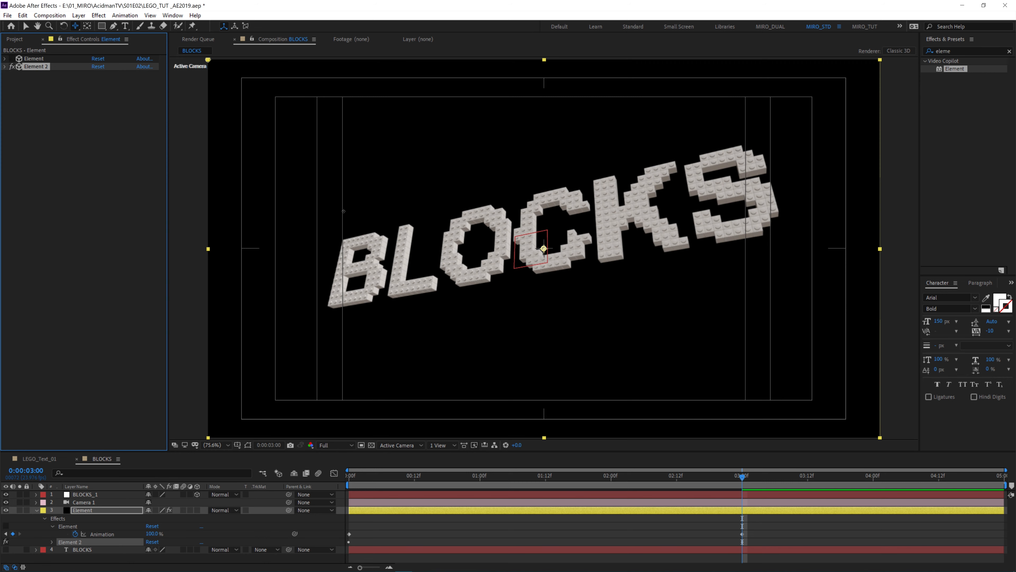
pyautogui.click(5, 67)
pyautogui.scroll(-1, 35, 70)
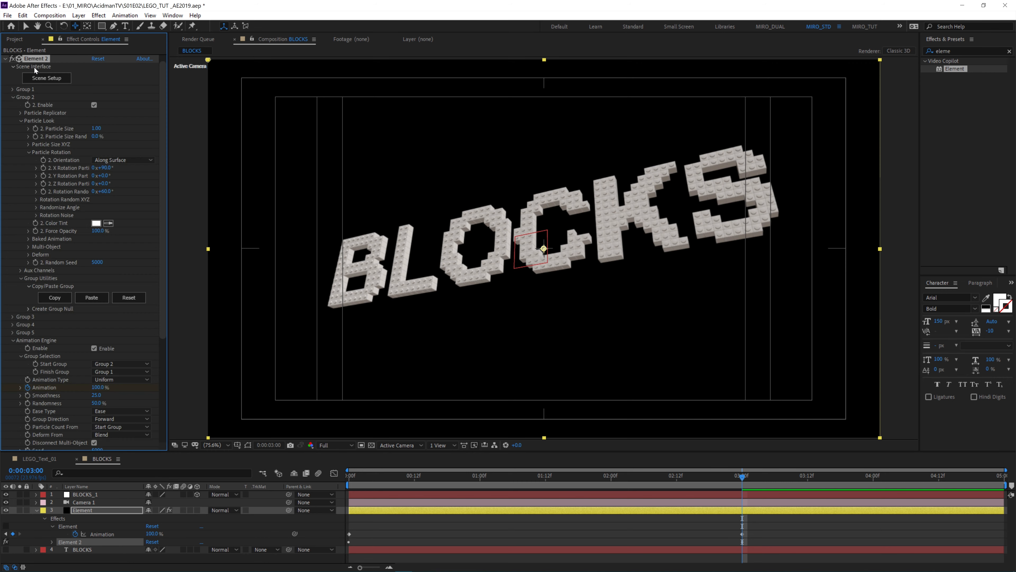
# In the duplicated Element effect's Scene Setup, rename the brick's White material to RED and set its diffuse color to FF0000
pyautogui.click(13, 97)
pyautogui.click(13, 137)
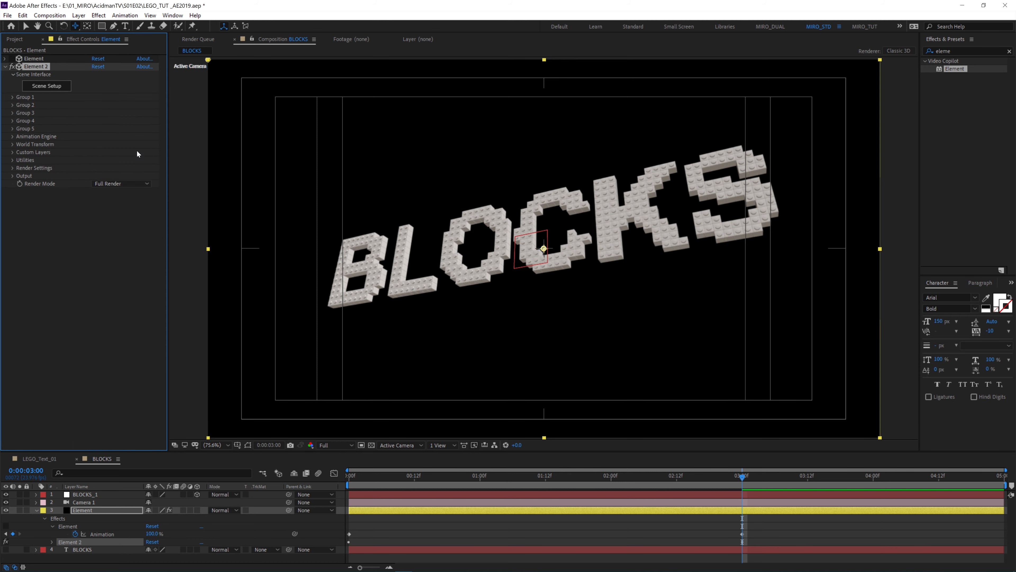
pyautogui.click(48, 88)
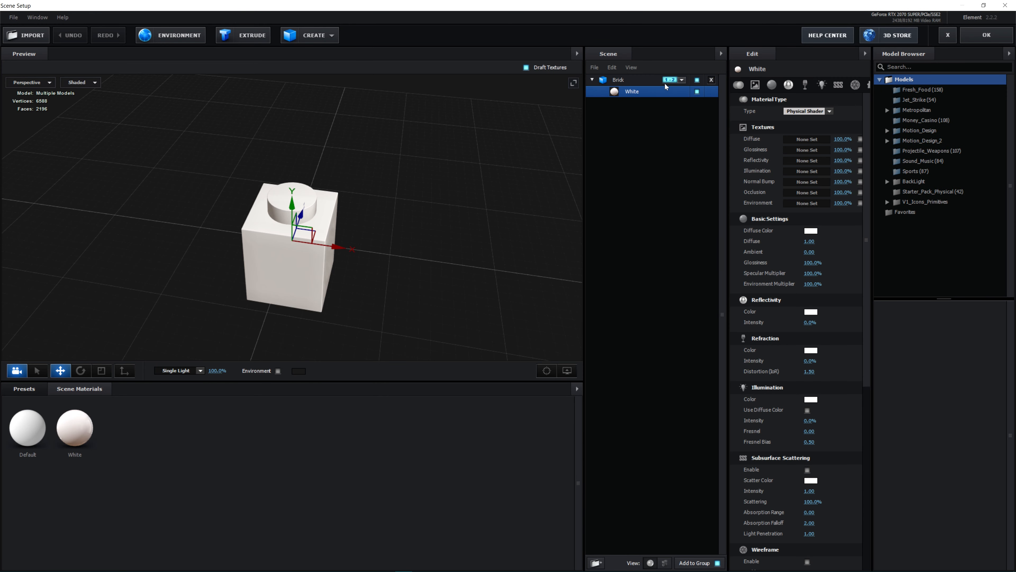
pyautogui.doubleClick(632, 93)
pyautogui.write('RED')
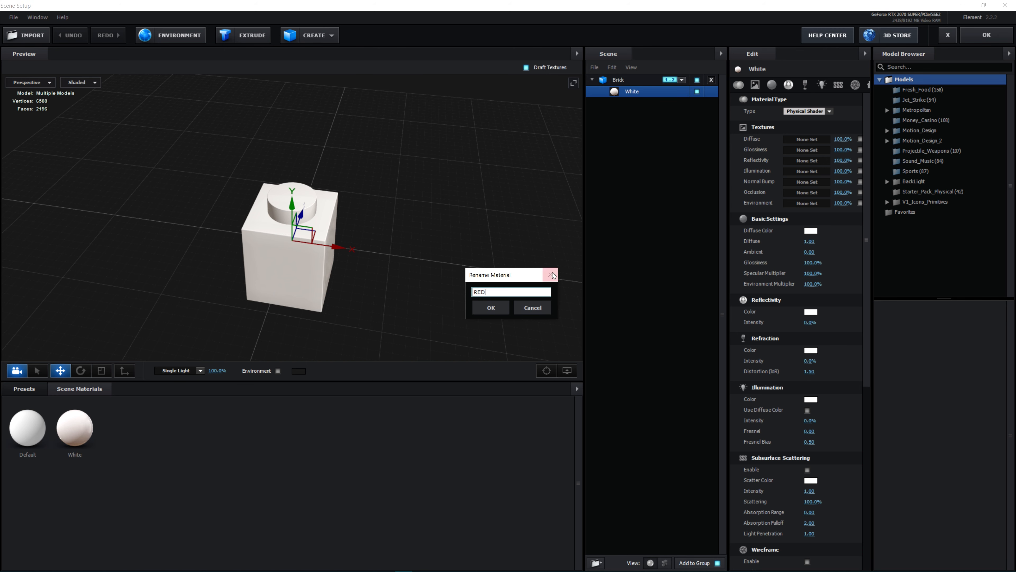
pyautogui.click(491, 307)
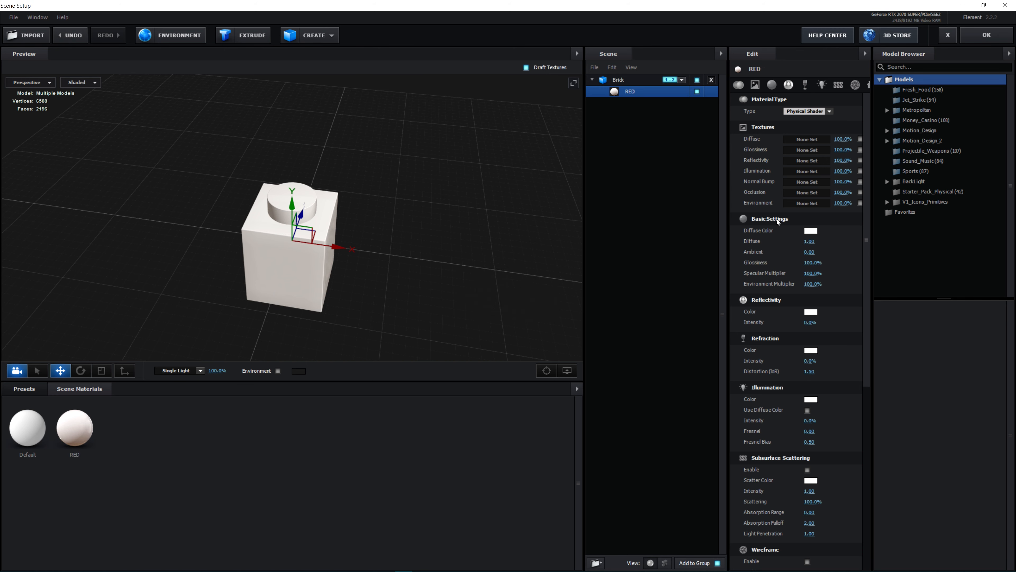
pyautogui.click(811, 231)
pyautogui.click(840, 188)
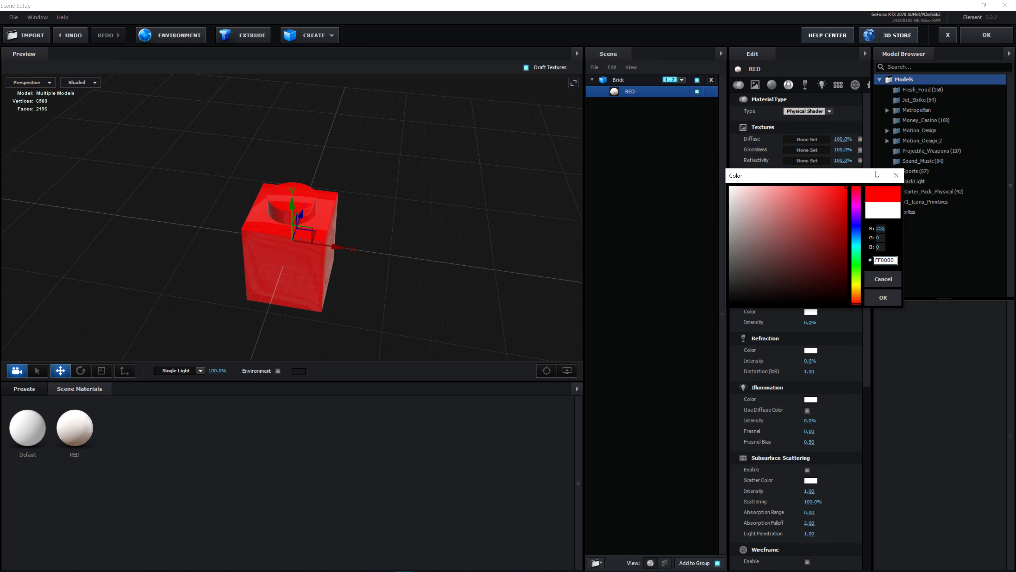
# Duplicate the Brick model together with its material using Duplicate All
pyautogui.click(636, 81)
pyautogui.rightClick(636, 81)
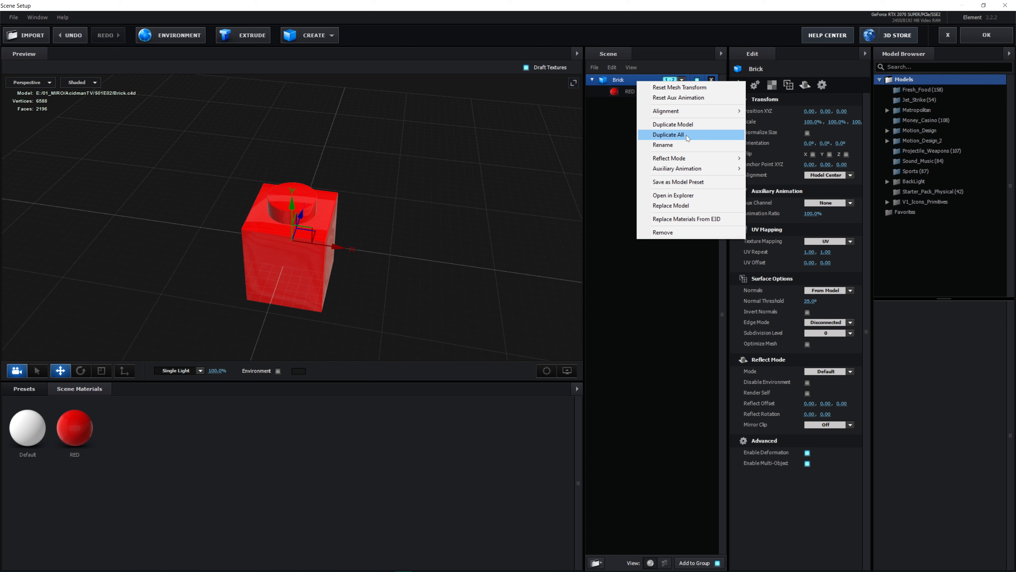
pyautogui.click(702, 135)
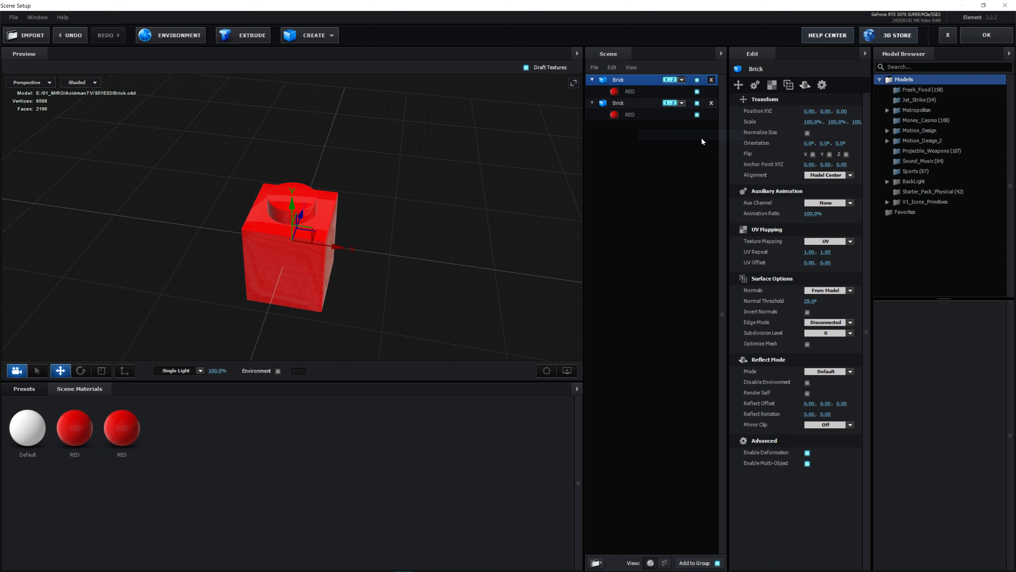
# Rename the duplicated brick's material to BLUE and change its diffuse color to blue
pyautogui.doubleClick(634, 115)
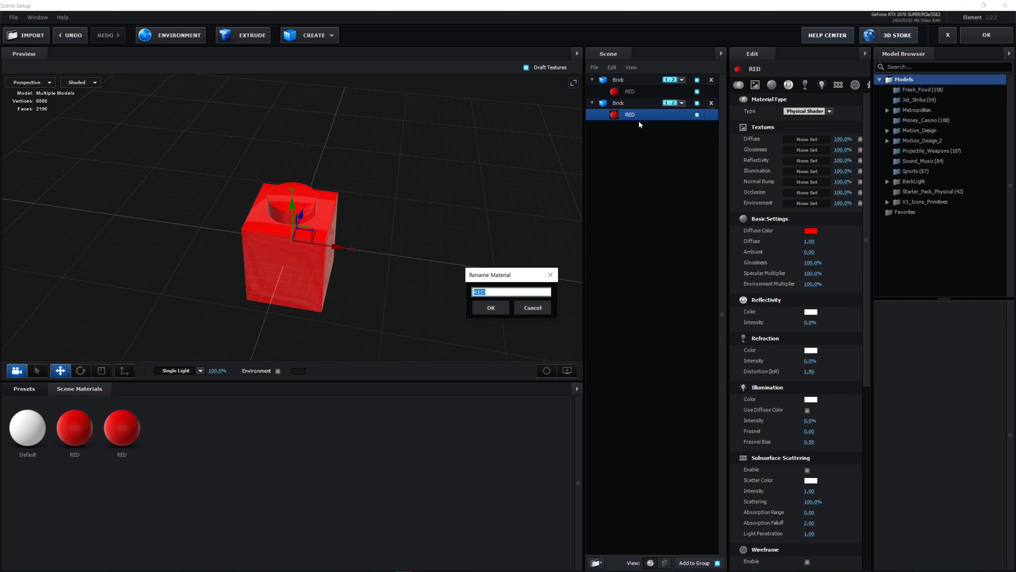
pyautogui.write('BLUE')
pyautogui.click(492, 308)
pyautogui.click(811, 230)
pyautogui.click(890, 301)
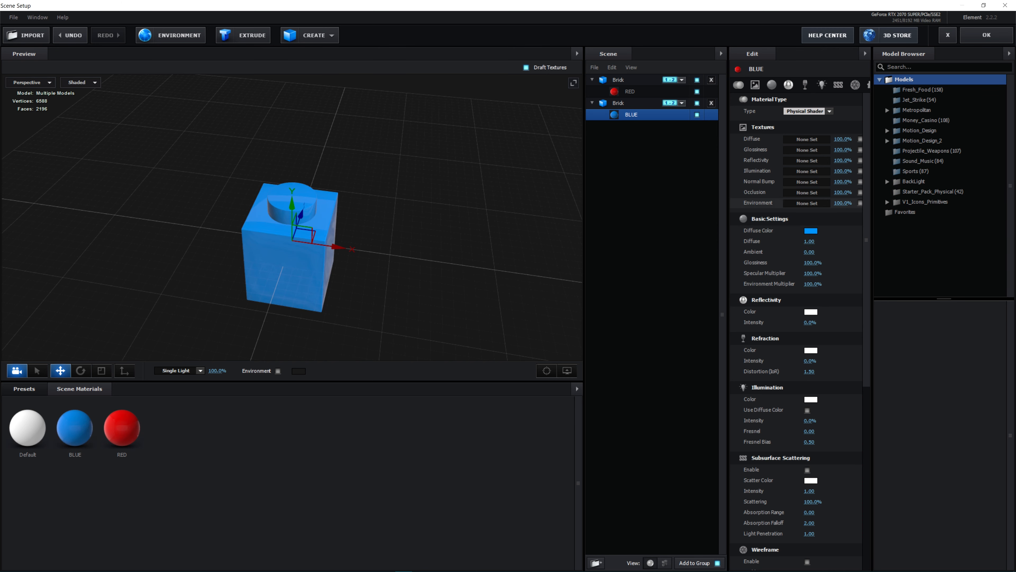
# Apply the Scene Setup changes and collapse the Element layer's properties in the timeline, keeping the layer selected
pyautogui.click(990, 34)
pyautogui.click(37, 510)
pyautogui.moveTo(736, 478)
pyautogui.mouseDown()
pyautogui.moveTo(411, 497)
pyautogui.moveTo(742, 491)
pyautogui.mouseUp()
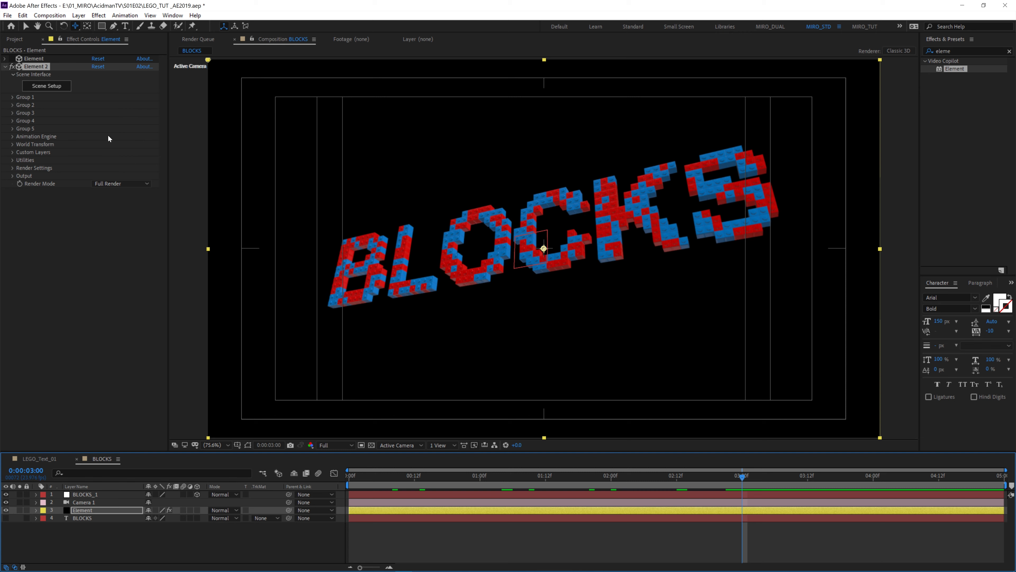
pyautogui.click(96, 545)
pyautogui.click(93, 509)
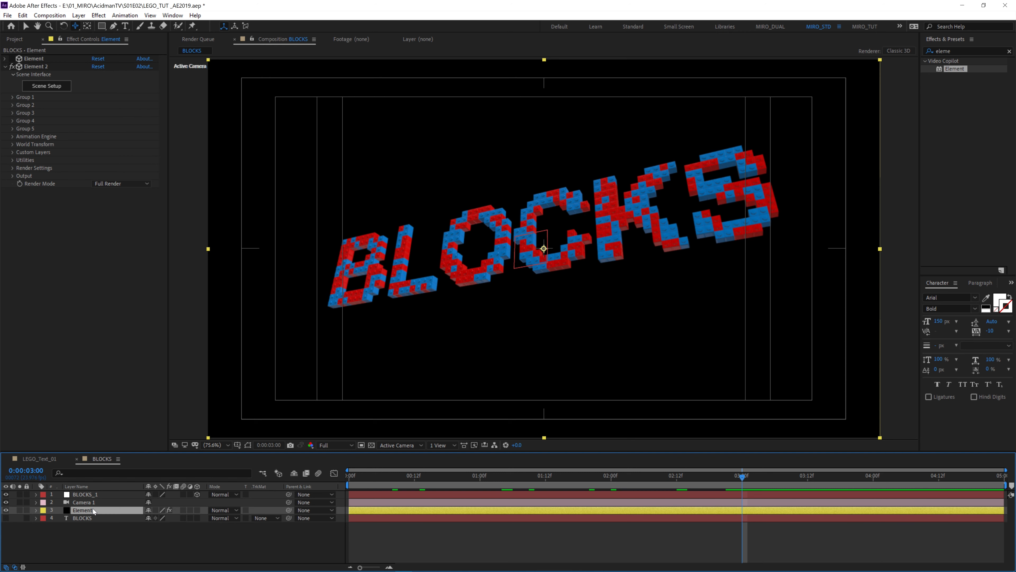
# Create a group null for Group 1 of Element 2 and rename the null layer BLOCKS_2
pyautogui.click(12, 97)
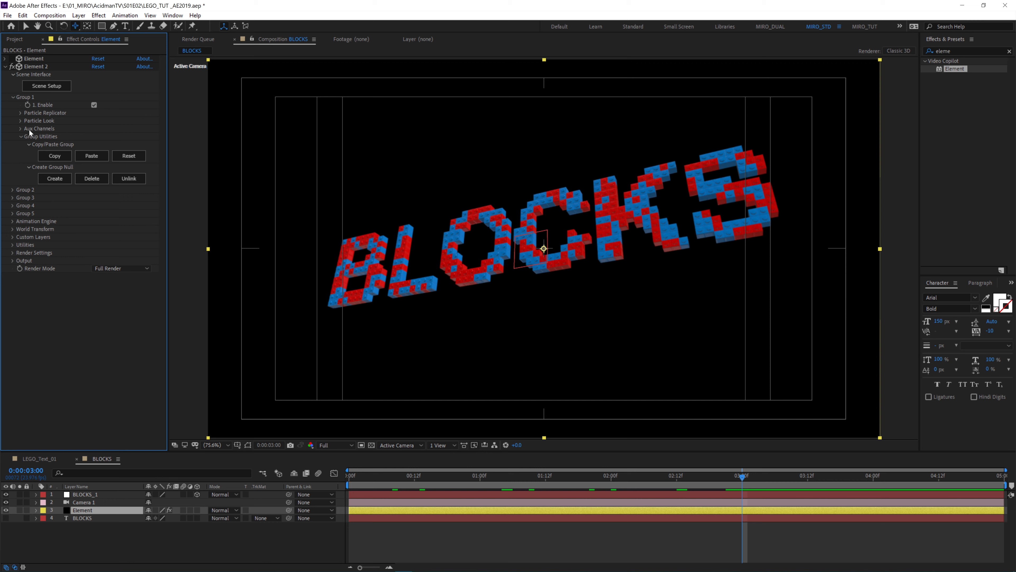
pyautogui.click(53, 180)
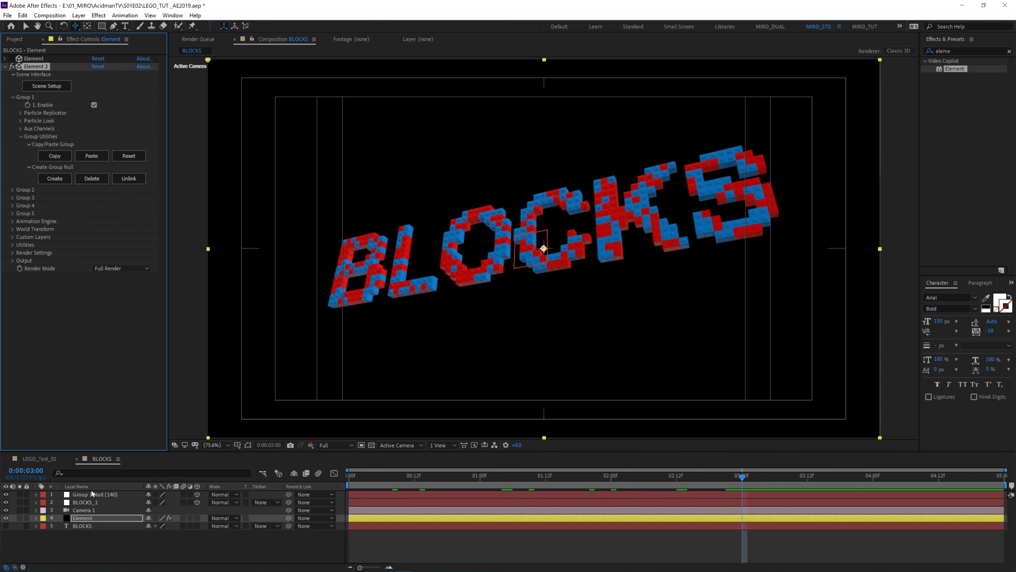
pyautogui.click(92, 494)
pyautogui.press('Return')
pyautogui.write('BLOC')
pyautogui.write('KS2')
pyautogui.write('_2')
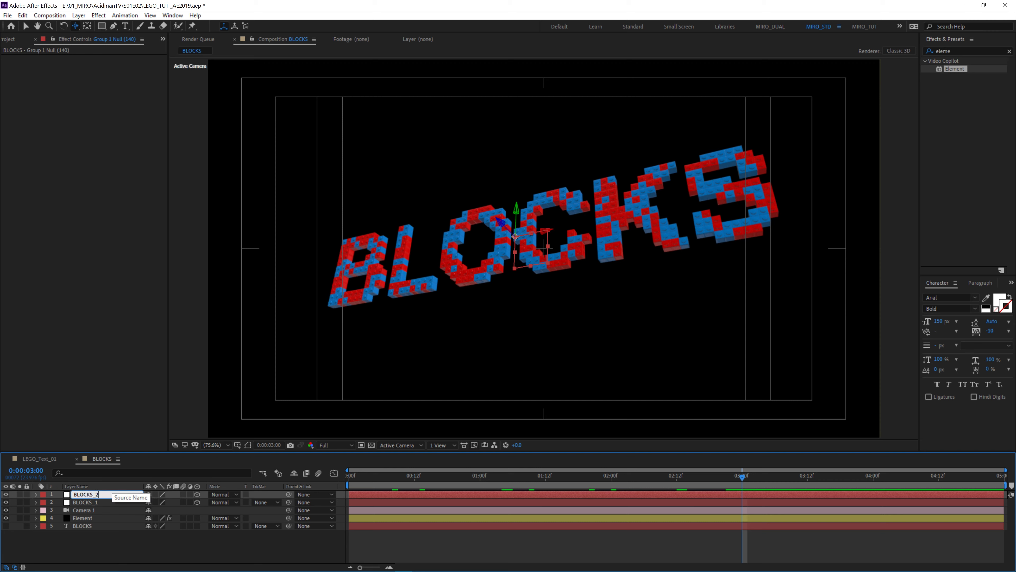
pyautogui.press('Return')
# At 0:00:00:12, set the Particle Replicator's Position Z for Group 2 of Element 2 to 720
pyautogui.click(417, 478)
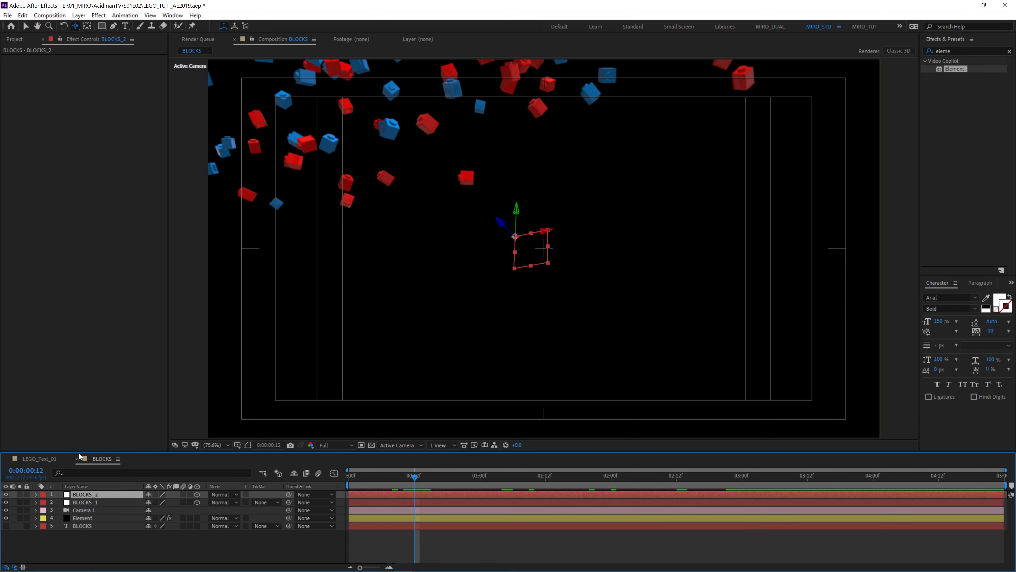
pyautogui.click(99, 518)
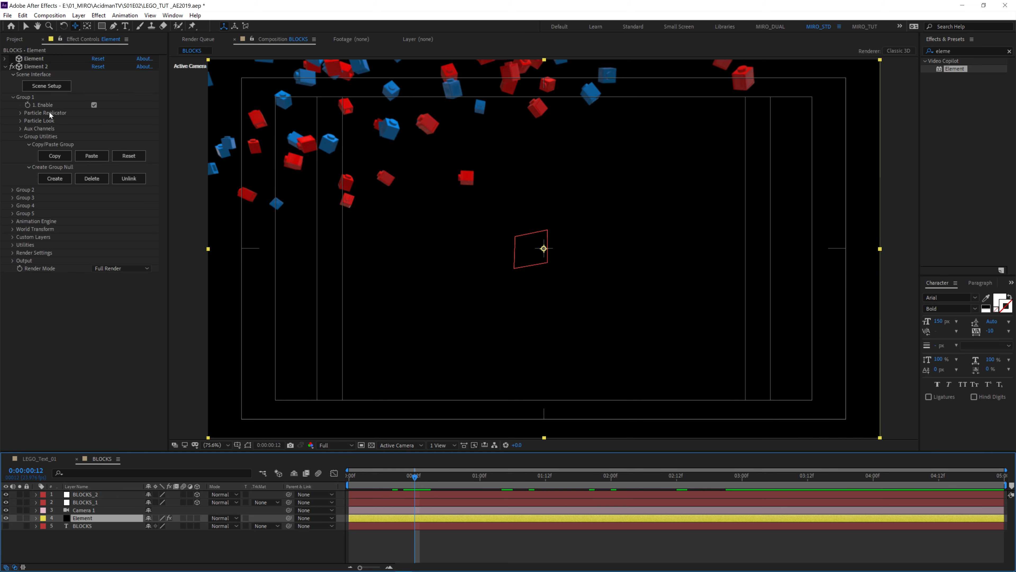
pyautogui.click(35, 67)
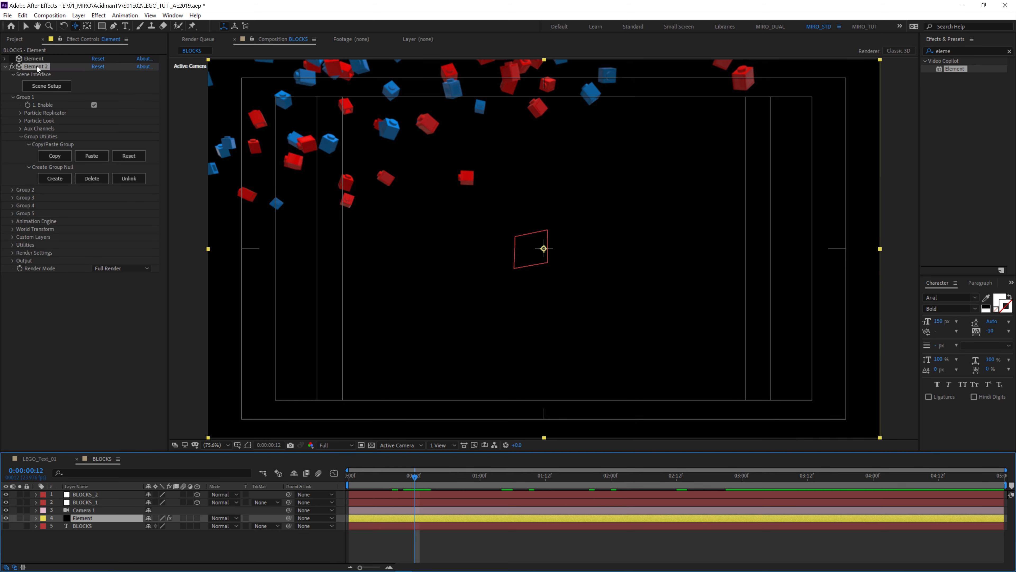
pyautogui.click(16, 191)
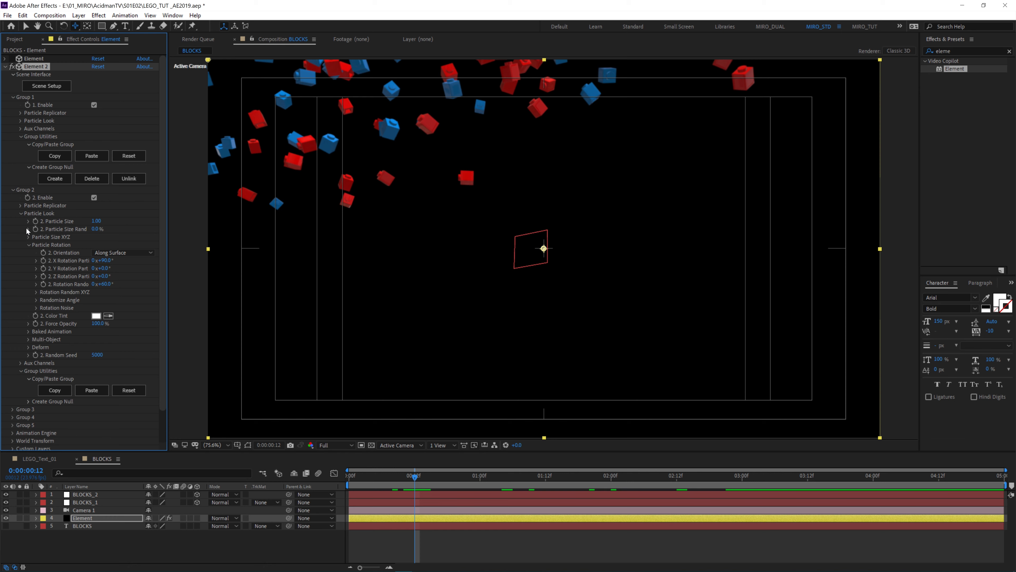
pyautogui.click(21, 213)
pyautogui.click(21, 205)
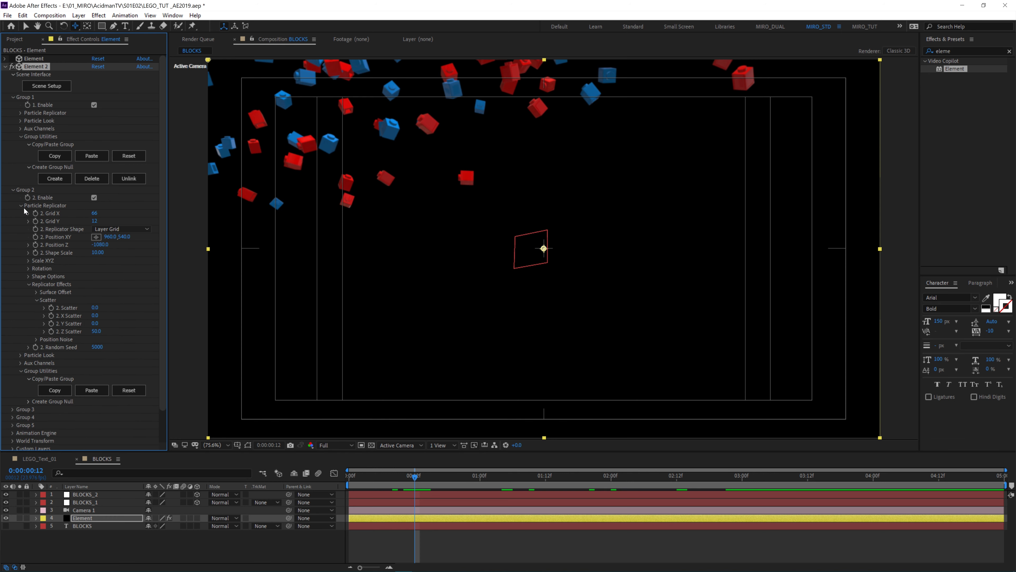
pyautogui.click(99, 245)
pyautogui.write('720')
pyautogui.press('Return')
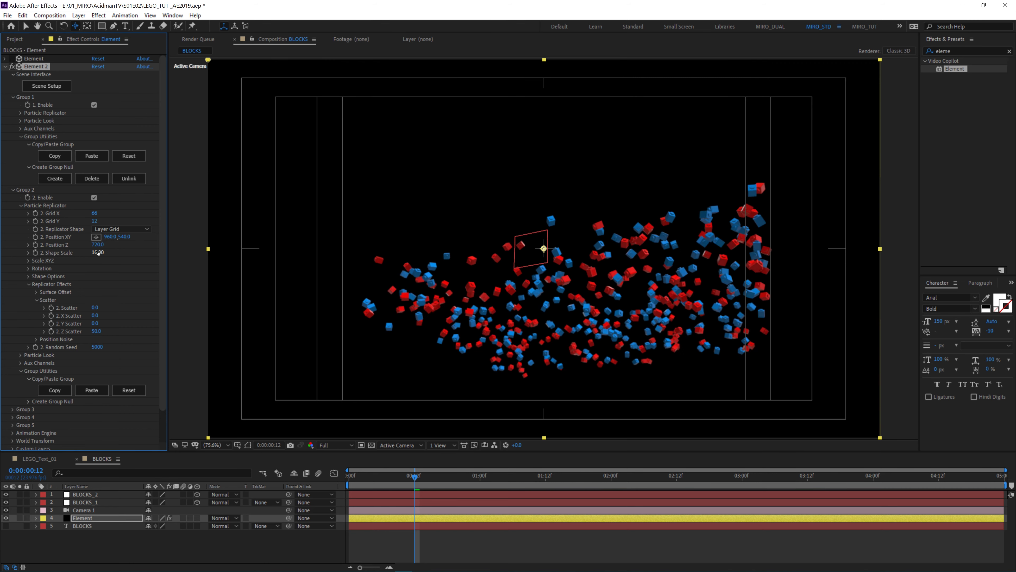
pyautogui.click(136, 286)
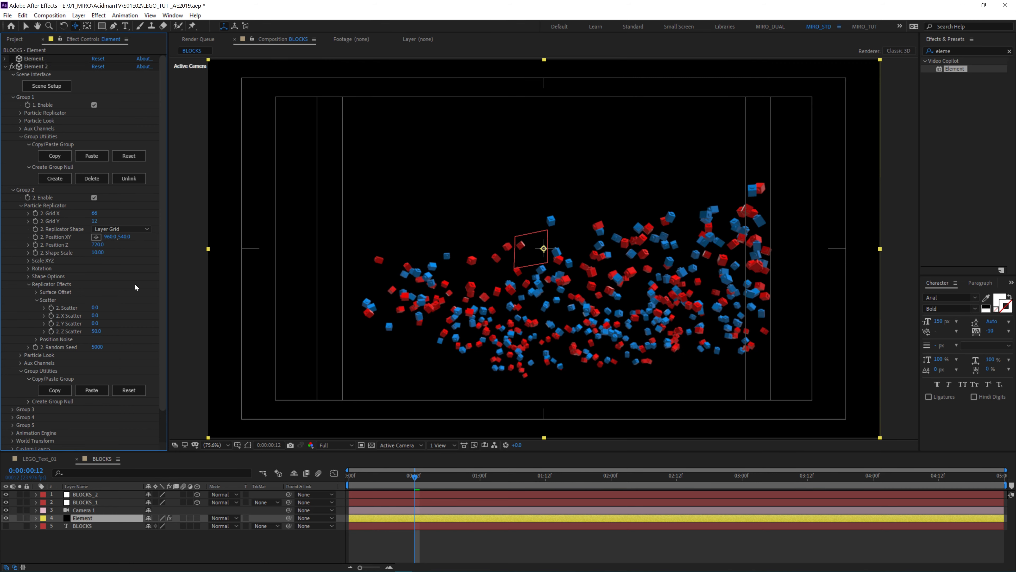
# Set Group 2's X Scatter to 5 and preview the brick animation from the first frame
pyautogui.click(95, 315)
pyautogui.write('5')
pyautogui.press('Return')
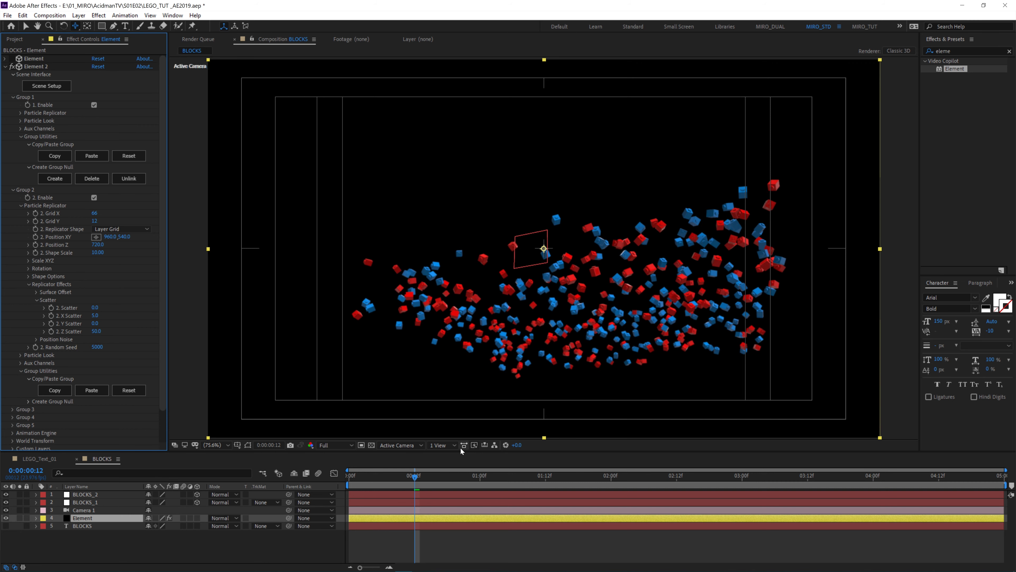
pyautogui.moveTo(414, 476); pyautogui.dragTo(340, 478)
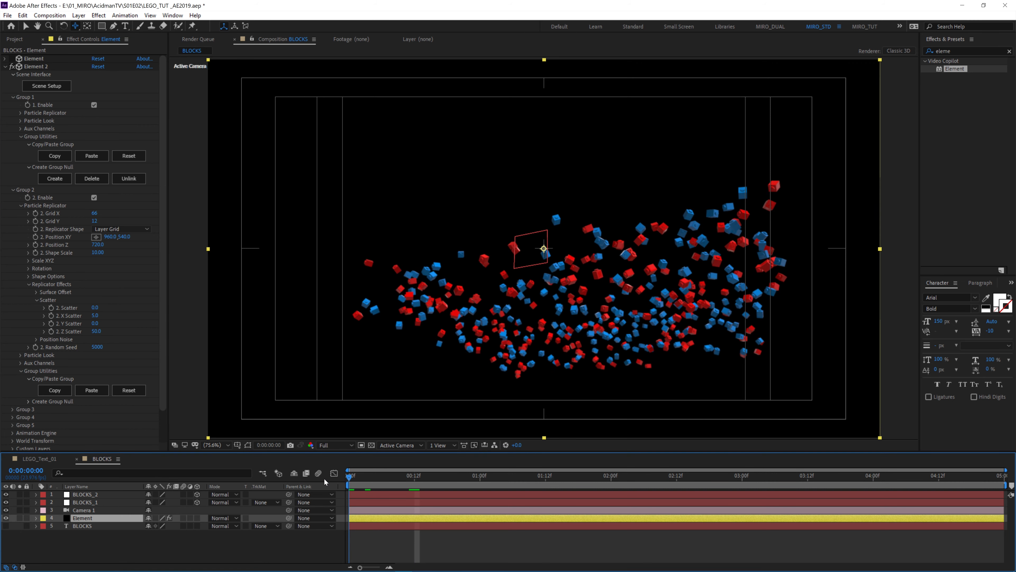
pyautogui.press('space')
pyautogui.moveTo(400, 477); pyautogui.dragTo(672, 476)
# Collapse Element 2 and duplicate it on the Element layer, keeping the new copy's settings expanded
pyautogui.click(6, 67)
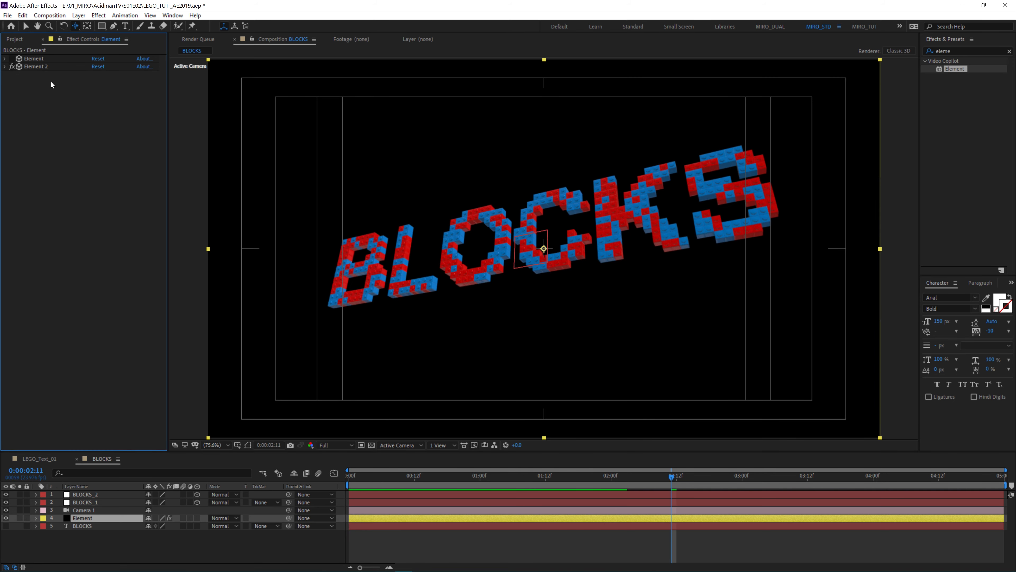
pyautogui.click(36, 67)
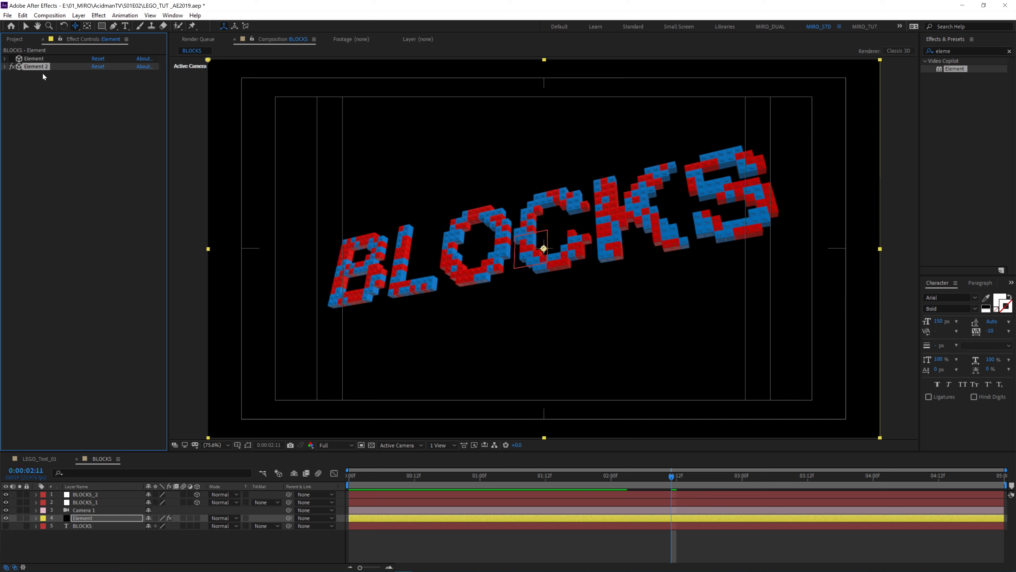
pyautogui.hotkey('ctrl', 'd')
pyautogui.scroll(1, 41, 65)
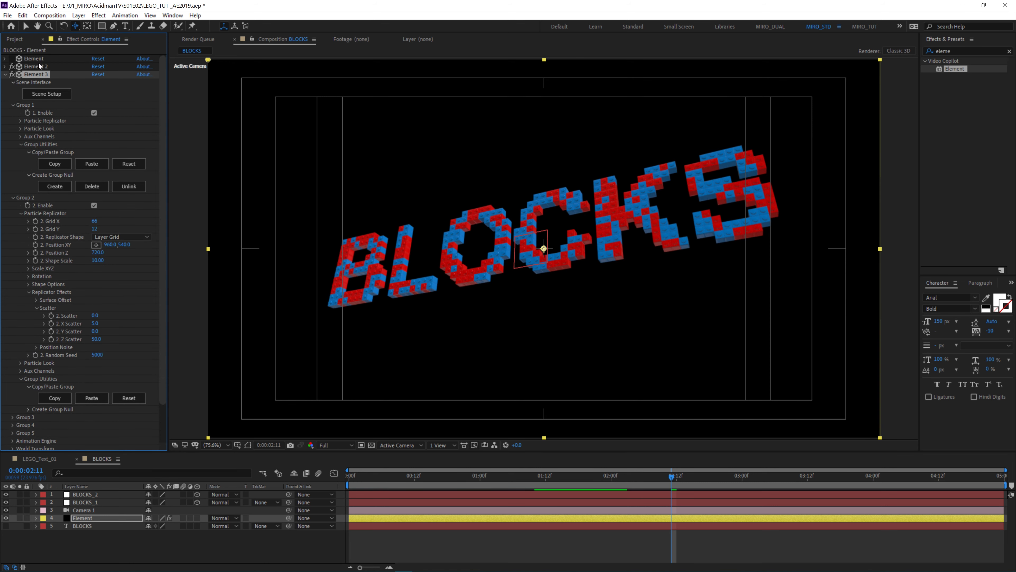
pyautogui.click(5, 75)
pyautogui.click(5, 74)
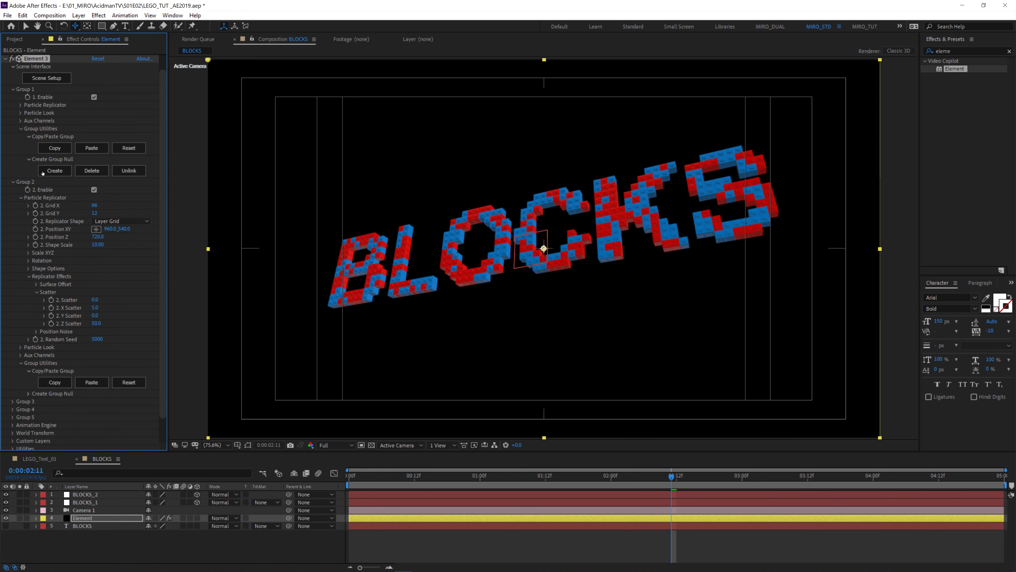
# Create a group null for Group 1 of Element 3 and rename the null layer BLOCKS_3
pyautogui.click(55, 171)
pyautogui.click(115, 496)
pyautogui.press('Return')
pyautogui.write('BLOC')
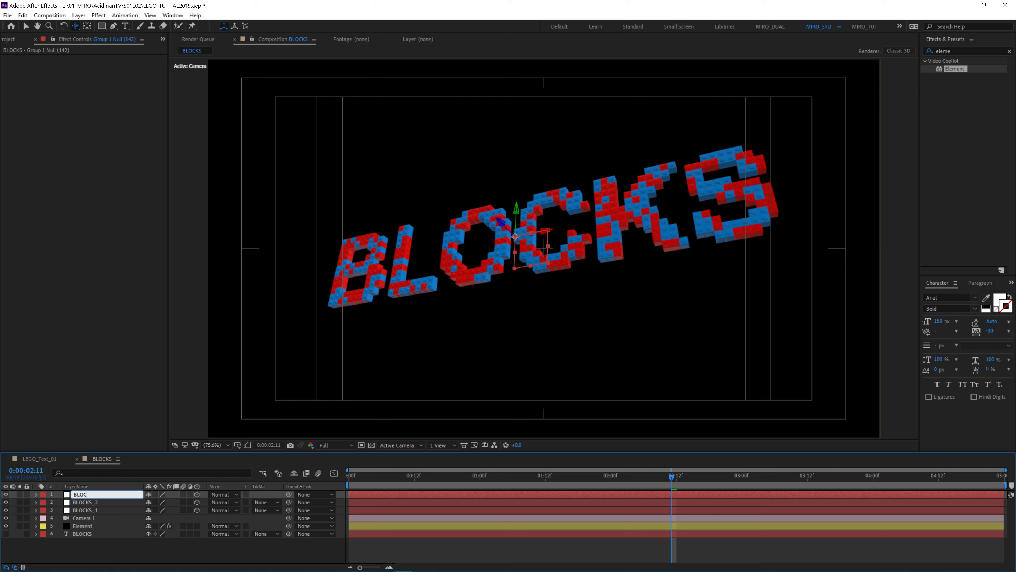
pyautogui.write('KS_3')
pyautogui.press('Return')
# Parent the BLOCKS_3 and BLOCKS_2 nulls to BLOCKS_1
pyautogui.keyDown('ctrl'); pyautogui.click(120, 503); pyautogui.keyUp('ctrl')
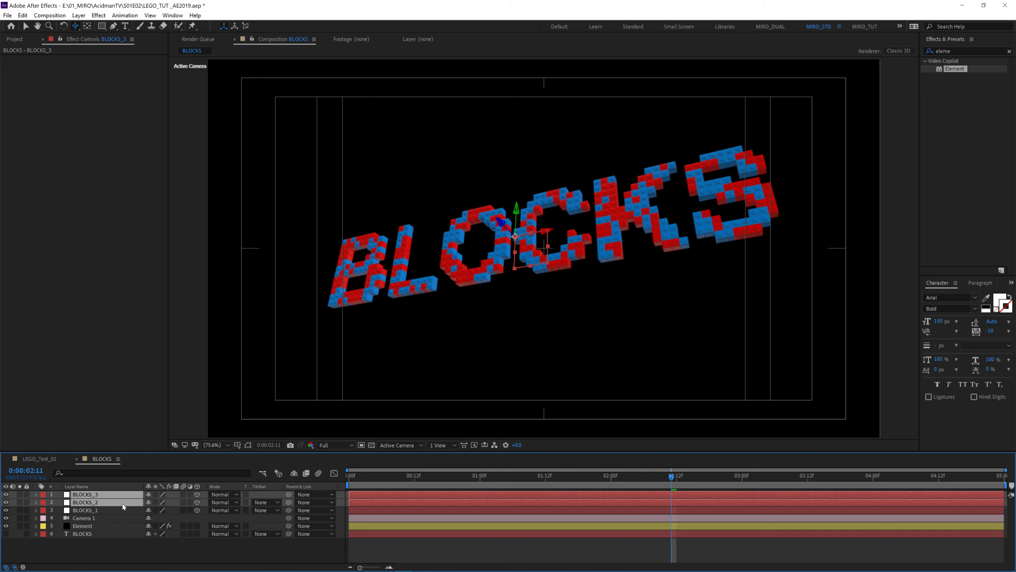
pyautogui.moveTo(289, 501); pyautogui.dragTo(102, 511)
pyautogui.click(99, 538)
# Reveal only the Position property of the BLOCKS_1, BLOCKS_2 and BLOCKS_3 nulls in the timeline
pyautogui.click(106, 494)
pyautogui.keyDown('shift'); pyautogui.click(102, 511); pyautogui.keyUp('shift')
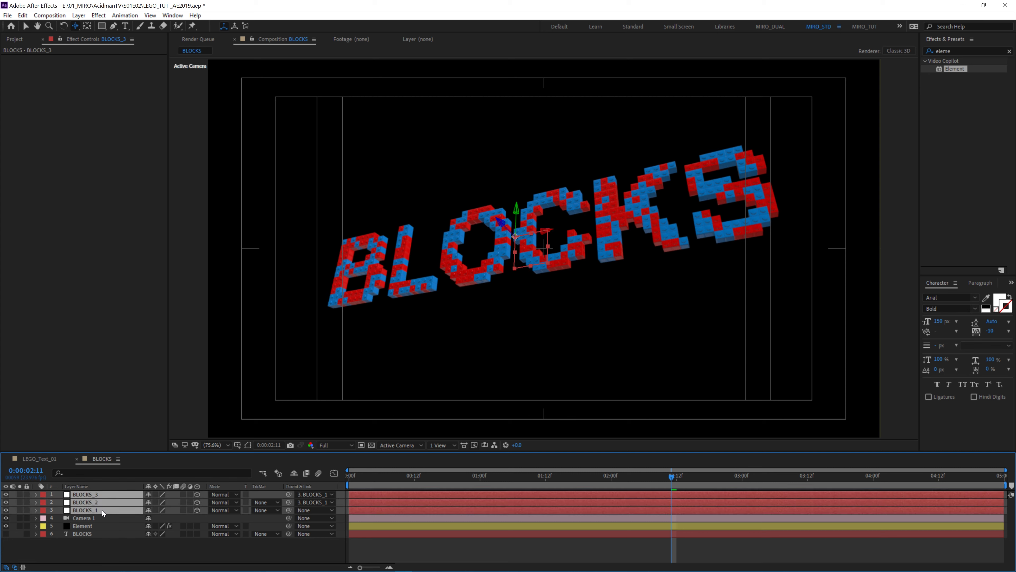
pyautogui.press('p')
pyautogui.click(115, 494)
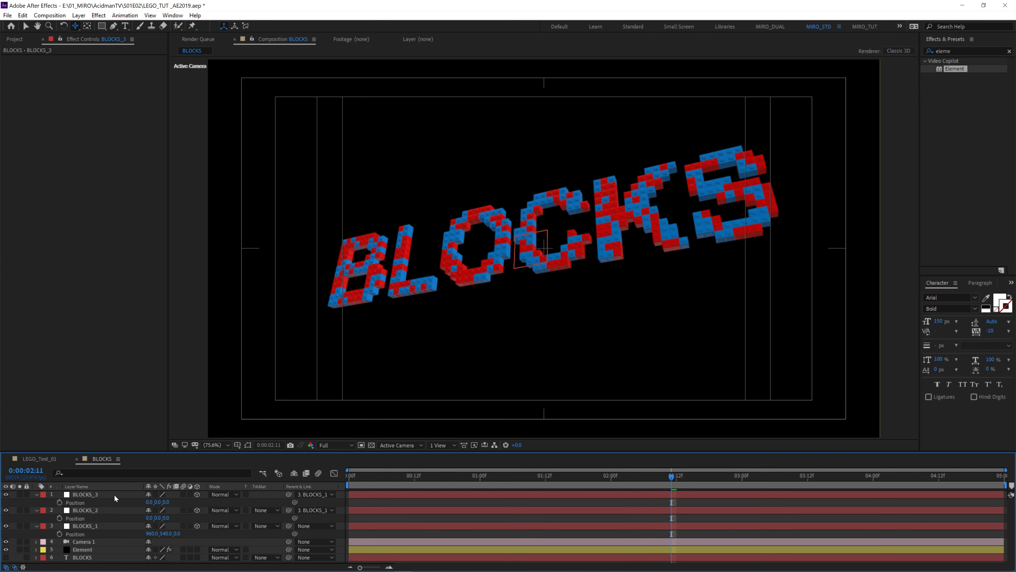
# Add the Position expression transform.position = [0,0,thisComp.layer("BLOCKS_2").transform.position[2]*2] to the BLOCKS_3 null, and collapse BLOCKS_3 and BLOCKS_2
pyautogui.click(90, 497)
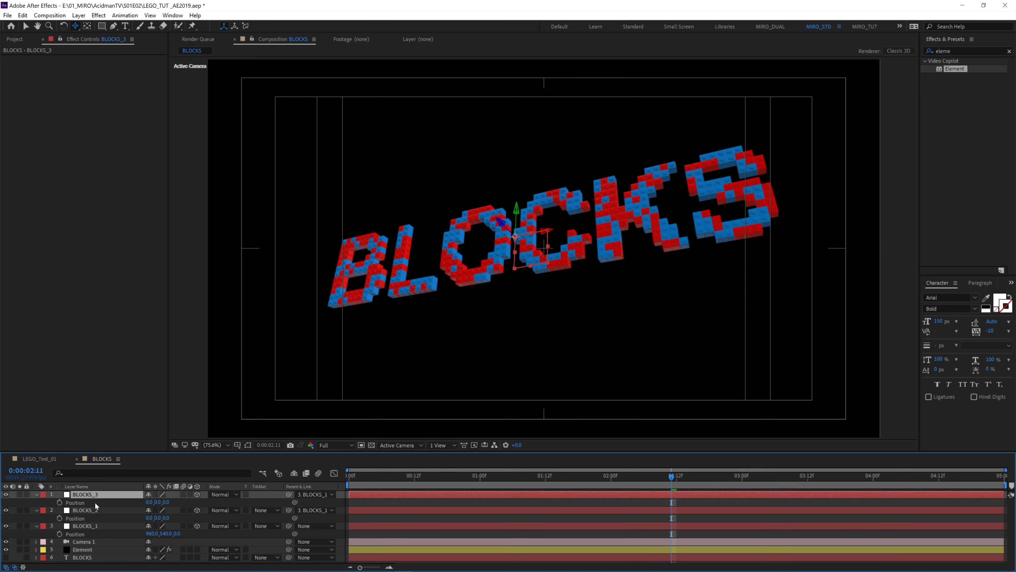
pyautogui.keyDown('alt'); pyautogui.click(58, 502); pyautogui.keyUp('alt')
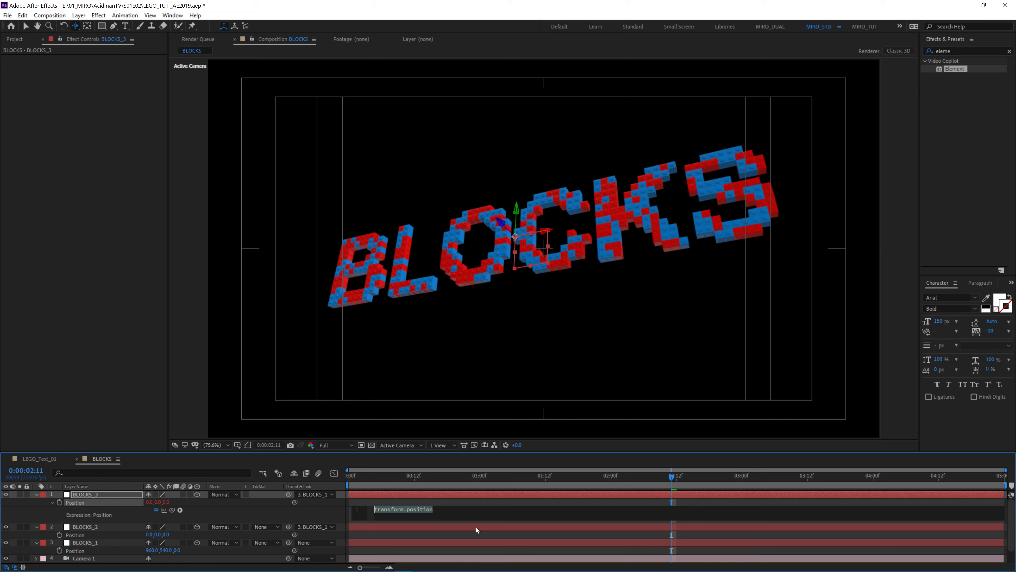
pyautogui.click(468, 510)
pyautogui.write('= [0,0,')
pyautogui.moveTo(172, 511); pyautogui.dragTo(168, 534)
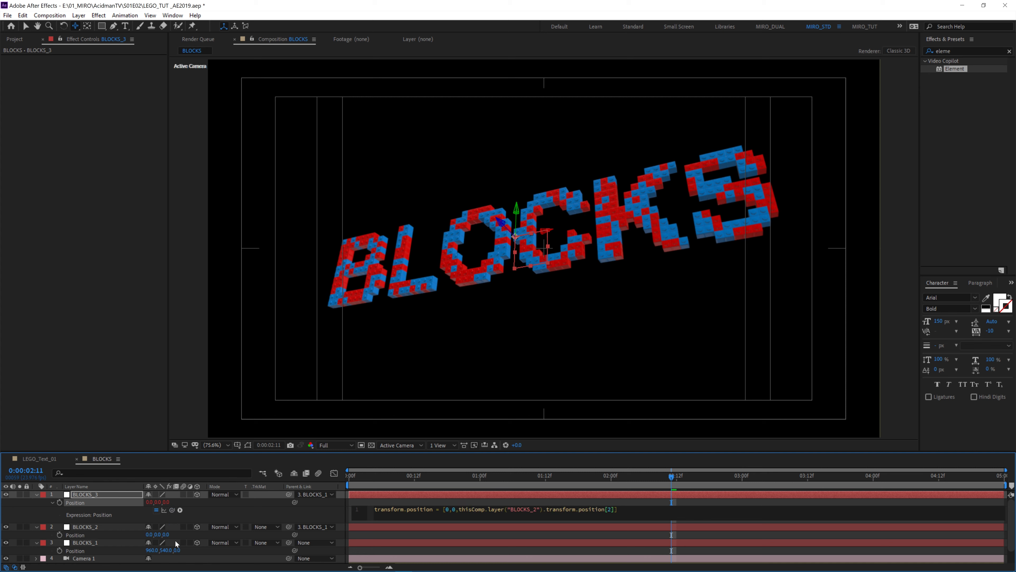
pyautogui.write('*2')
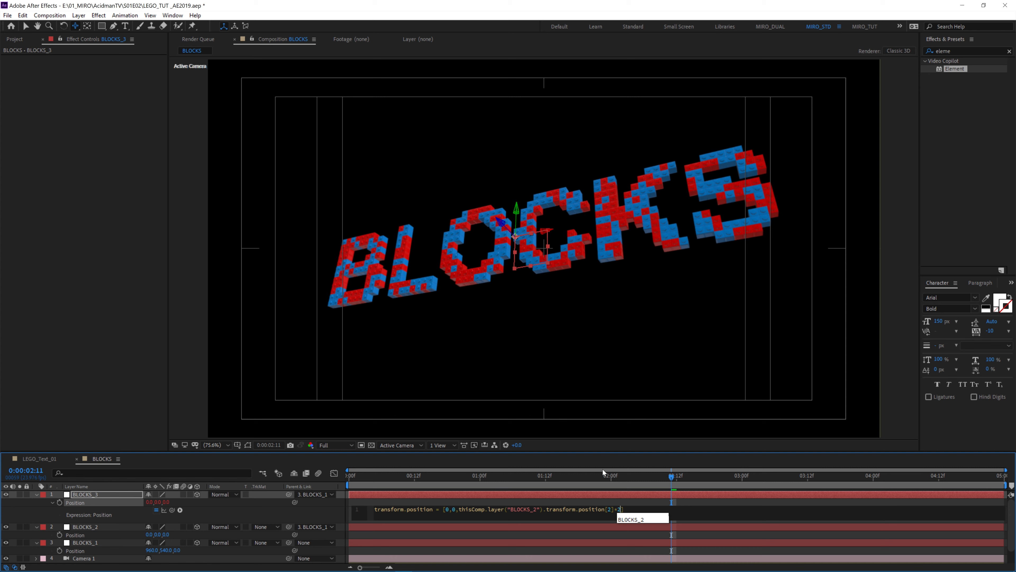
pyautogui.click(689, 503)
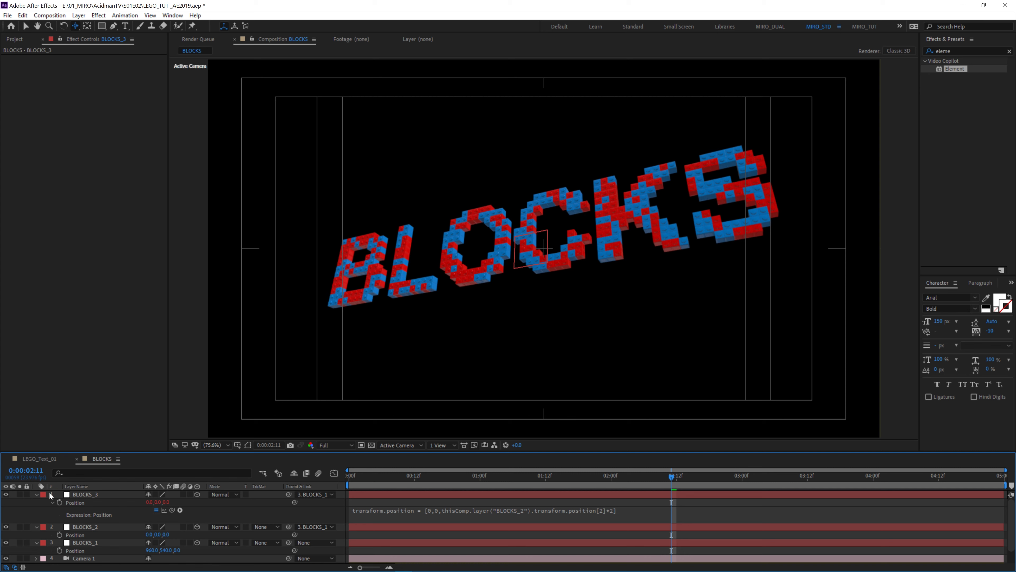
pyautogui.click(37, 495)
pyautogui.click(37, 502)
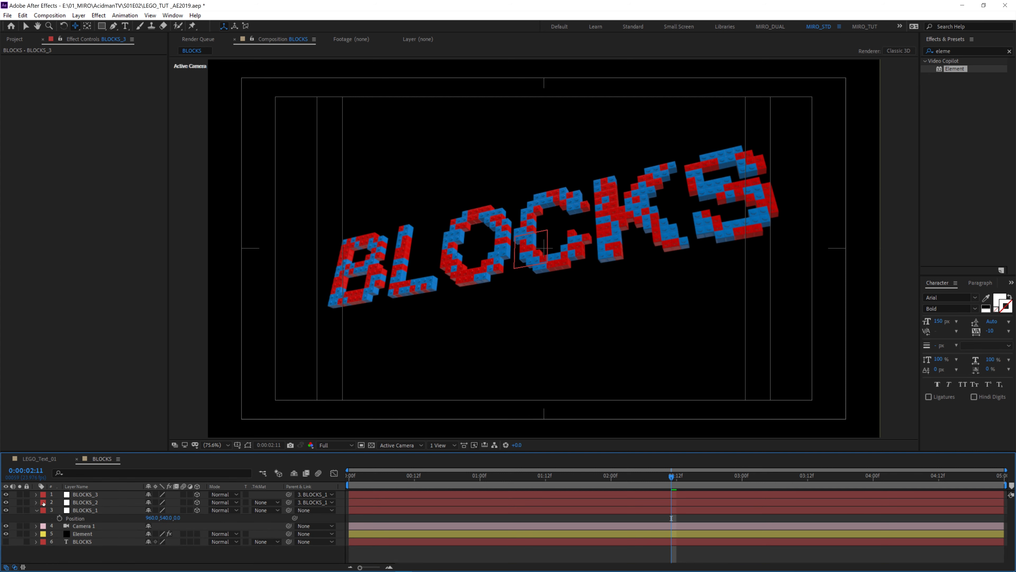
# Re-enable the Element and Element 2 effects on the Element layer
pyautogui.click(85, 535)
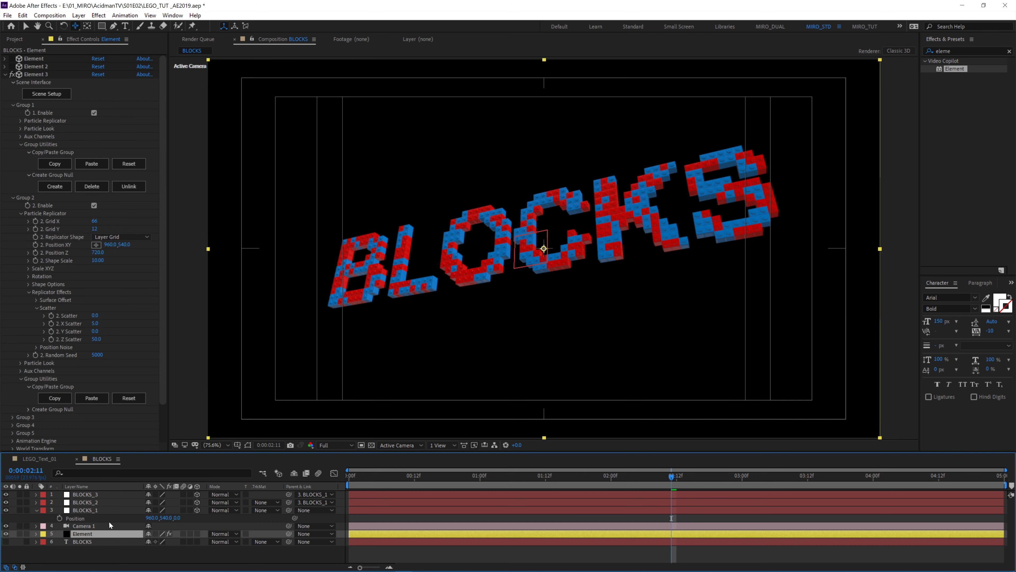
pyautogui.click(12, 59)
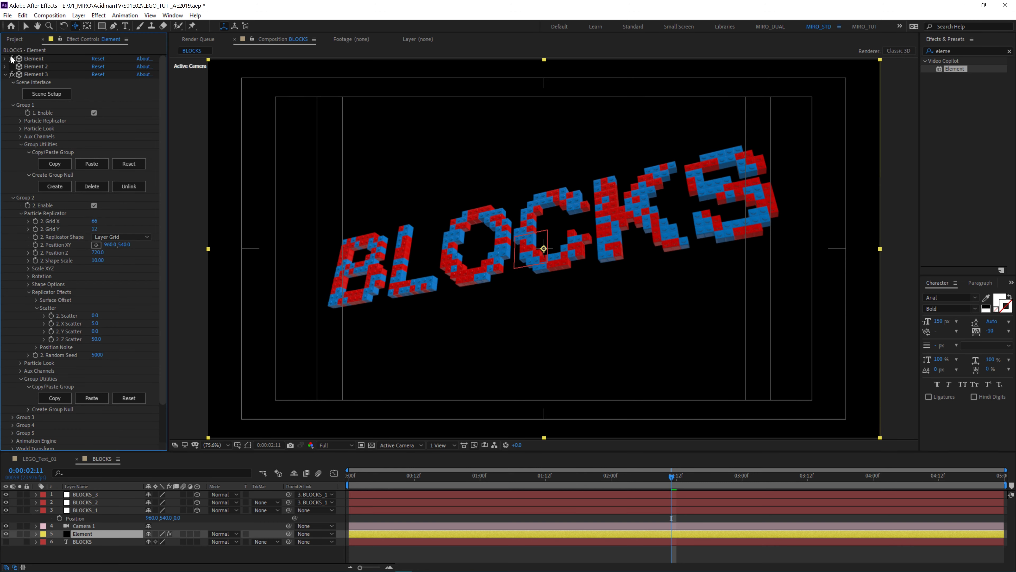
pyautogui.click(12, 67)
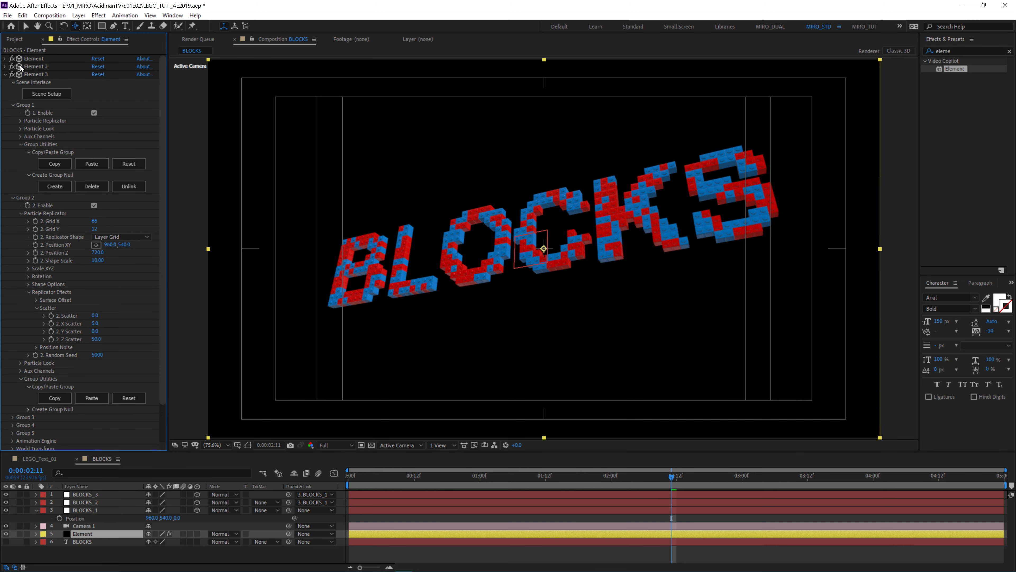
# Collapse the Element 3 effect and the first Element effect's sections, and set the first Element's render mode to Unified
pyautogui.click(6, 75)
pyautogui.click(5, 59)
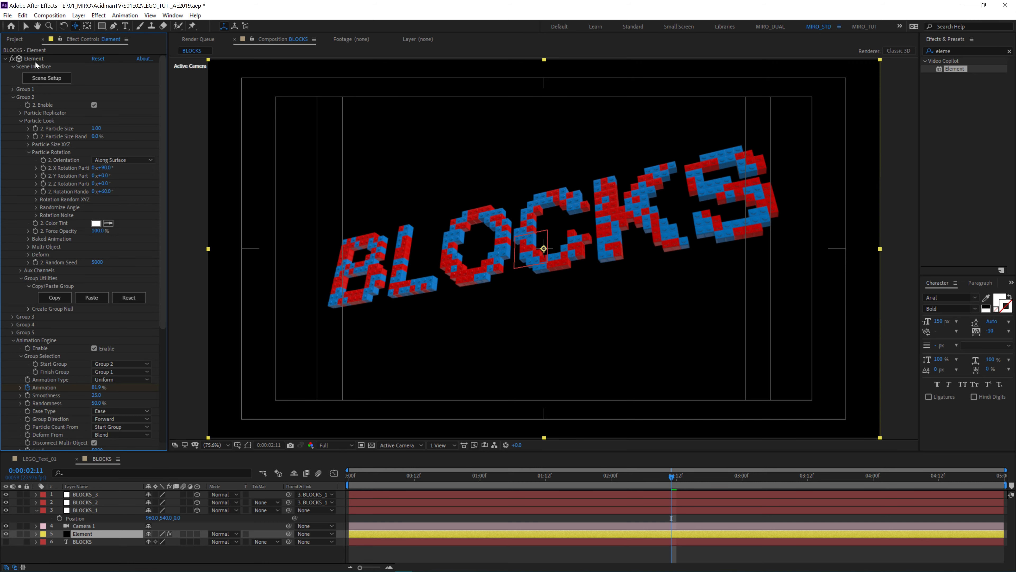
pyautogui.click(14, 67)
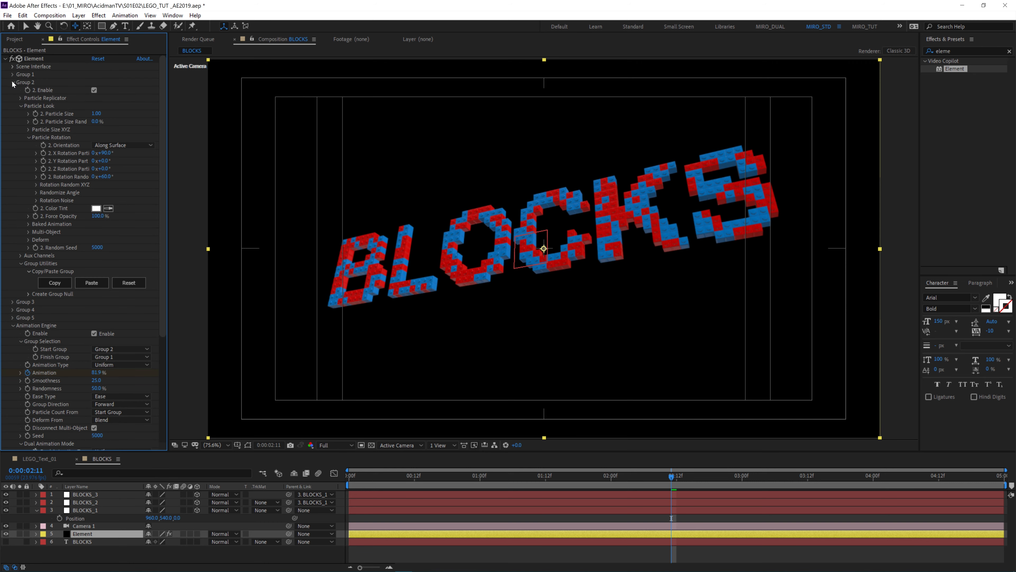
pyautogui.click(13, 82)
pyautogui.click(13, 113)
pyautogui.click(111, 161)
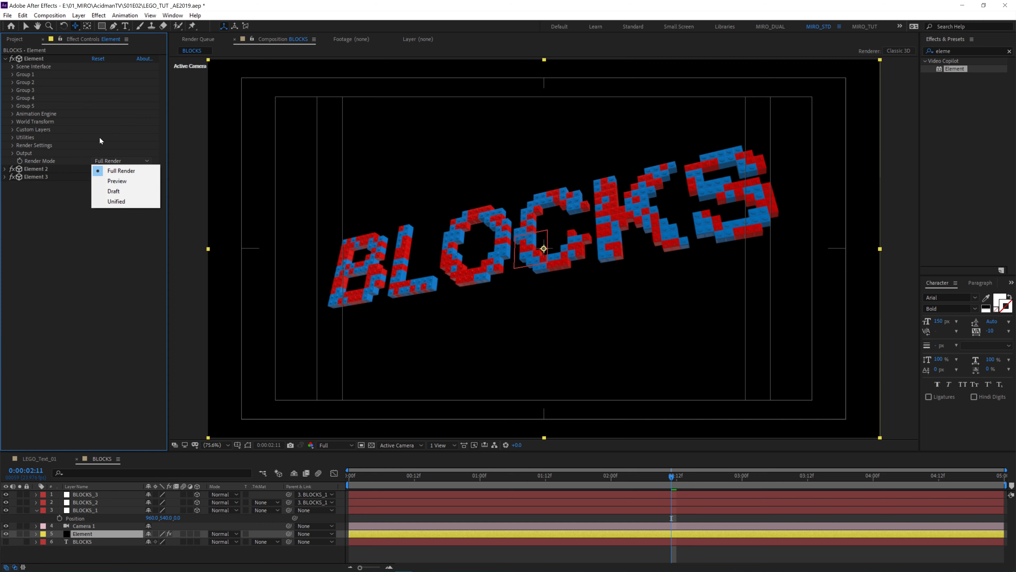
pyautogui.click(115, 205)
# Set the Element 2 effect's render mode to Unified and collapse the first two Element effects
pyautogui.click(5, 153)
pyautogui.click(6, 58)
pyautogui.click(6, 153)
pyautogui.moveTo(164, 149); pyautogui.dragTo(164, 180)
pyautogui.click(110, 438)
pyautogui.click(114, 479)
pyautogui.moveTo(164, 360); pyautogui.dragTo(163, 192)
pyautogui.click(5, 59)
pyautogui.click(5, 67)
pyautogui.hotkey('ctrl', 'd')
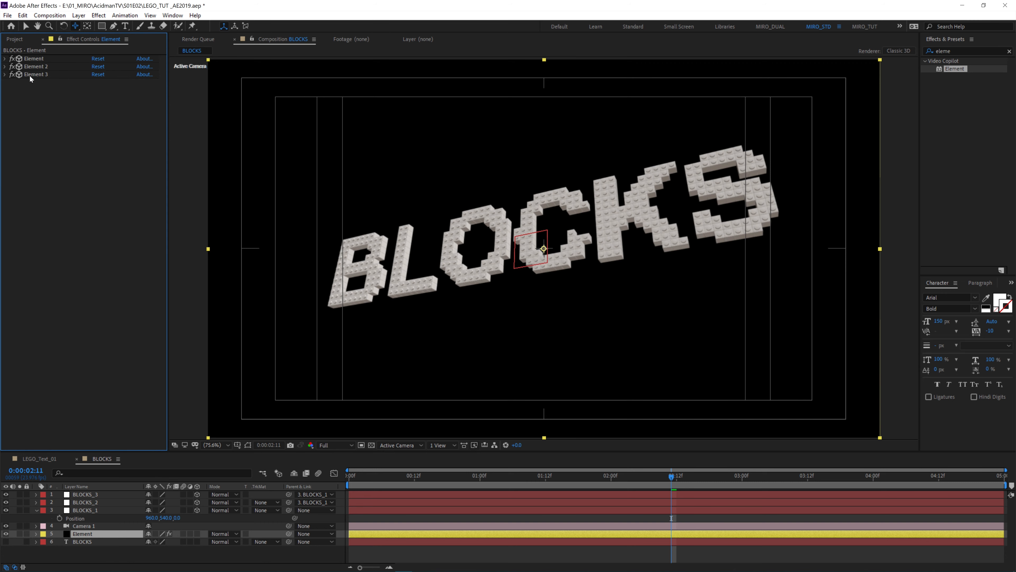
# In the Element 3 scene setup, rename the first brick's RED material YLW and change its diffuse color to yellow
pyautogui.click(40, 75)
pyautogui.click(5, 75)
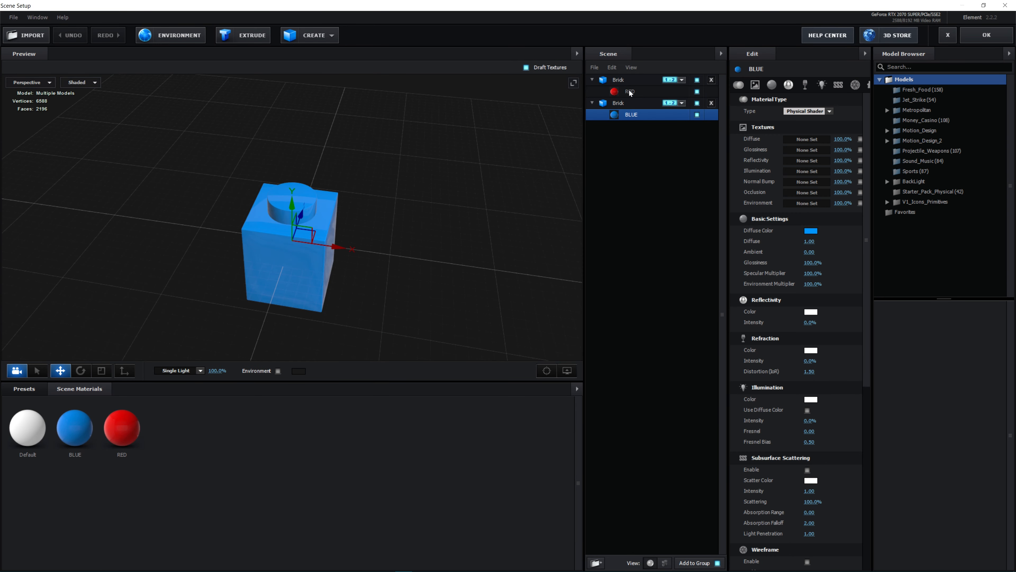
pyautogui.doubleClick(629, 91)
pyautogui.write('YLW')
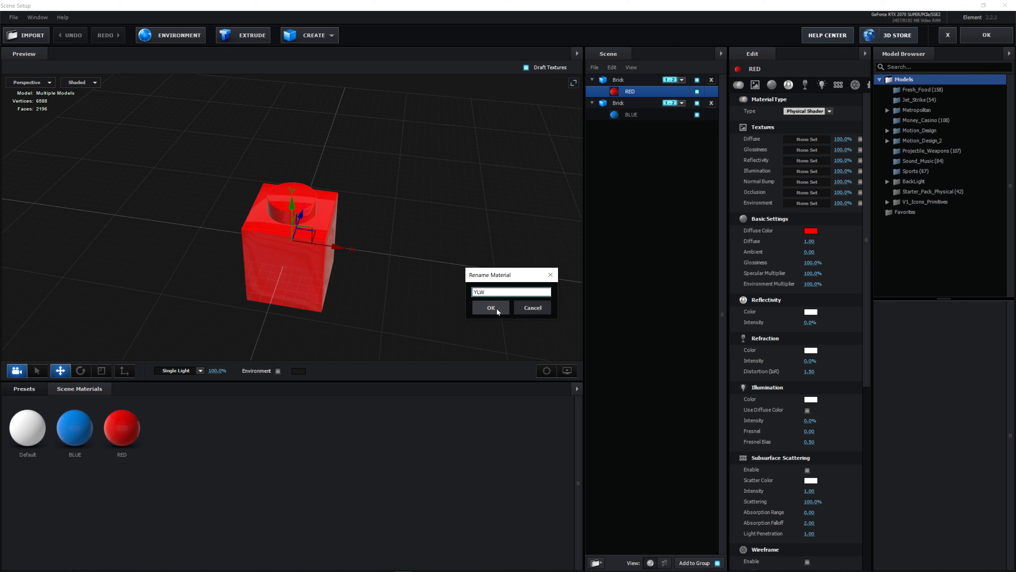
pyautogui.click(489, 307)
pyautogui.click(810, 232)
pyautogui.click(857, 285)
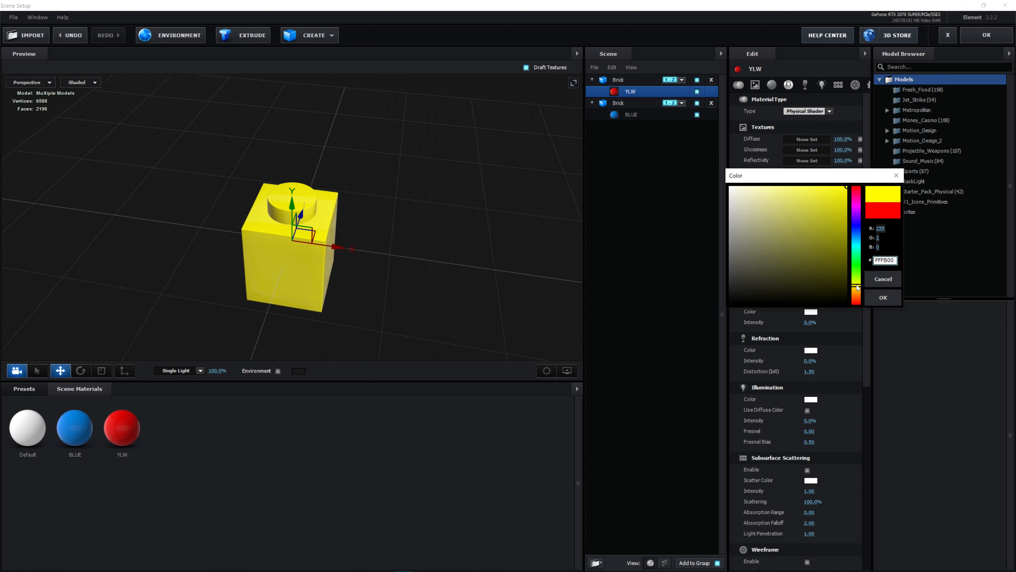
pyautogui.moveTo(858, 286); pyautogui.dragTo(858, 290)
pyautogui.click(883, 297)
# Rename the second brick's BLUE material GRN and set its diffuse color to green 00B71E
pyautogui.click(632, 115)
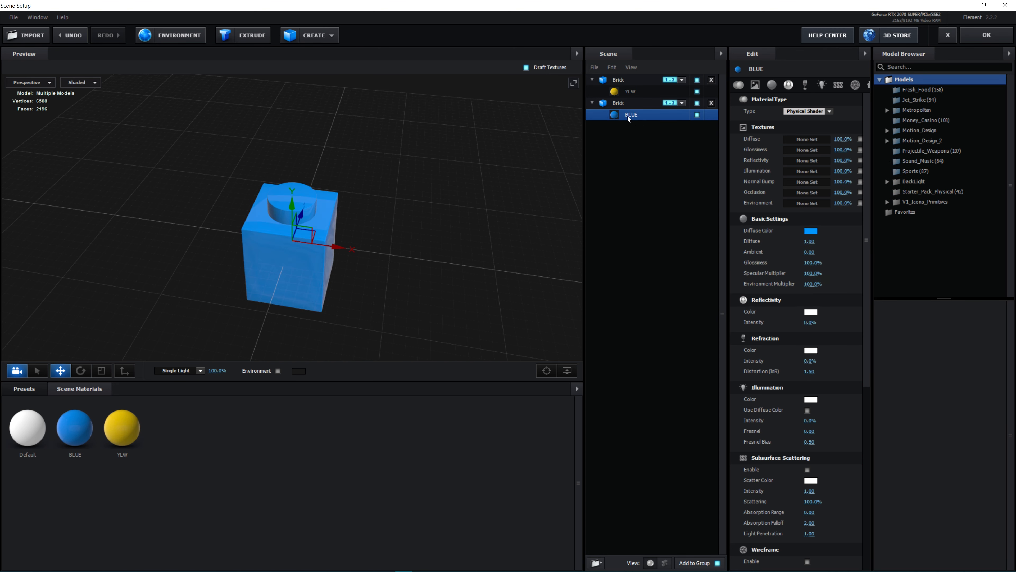
pyautogui.doubleClick(630, 115)
pyautogui.write('GRN')
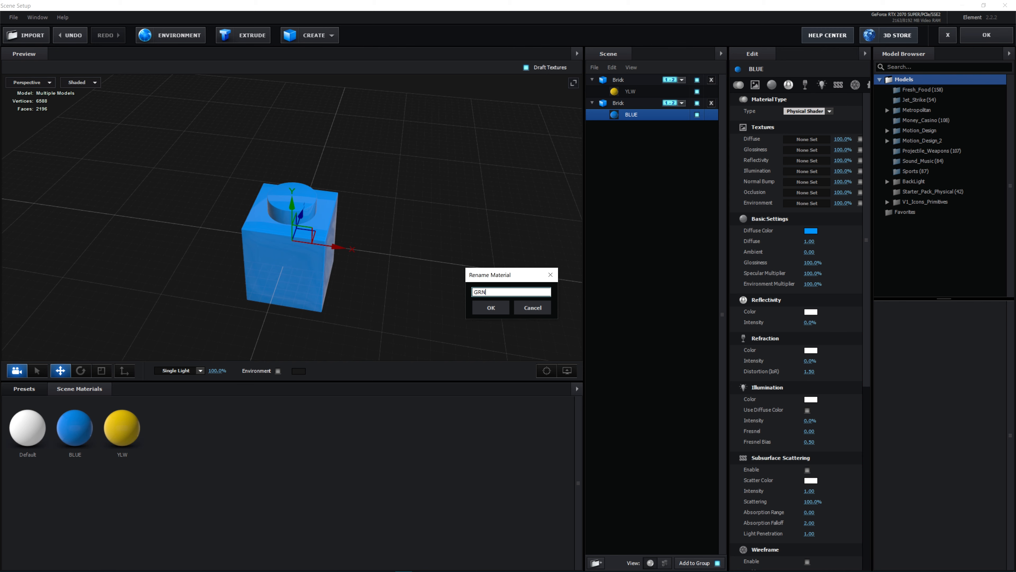
pyautogui.click(491, 308)
pyautogui.click(811, 231)
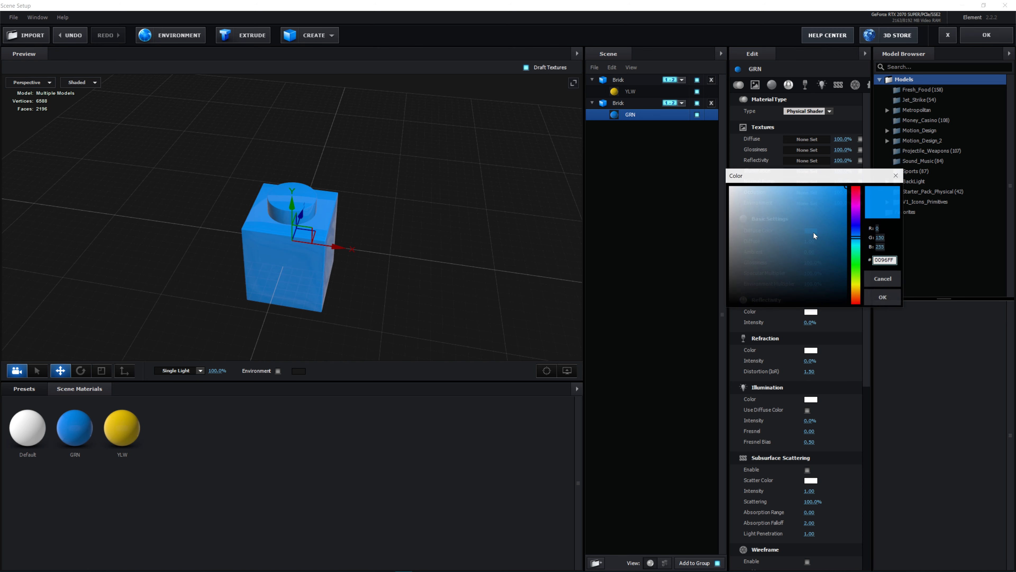
pyautogui.moveTo(859, 258)
pyautogui.mouseDown()
pyautogui.moveTo(848, 249)
pyautogui.moveTo(855, 236)
pyautogui.moveTo(857, 263)
pyautogui.moveTo(850, 199)
pyautogui.moveTo(857, 218)
pyautogui.mouseUp()
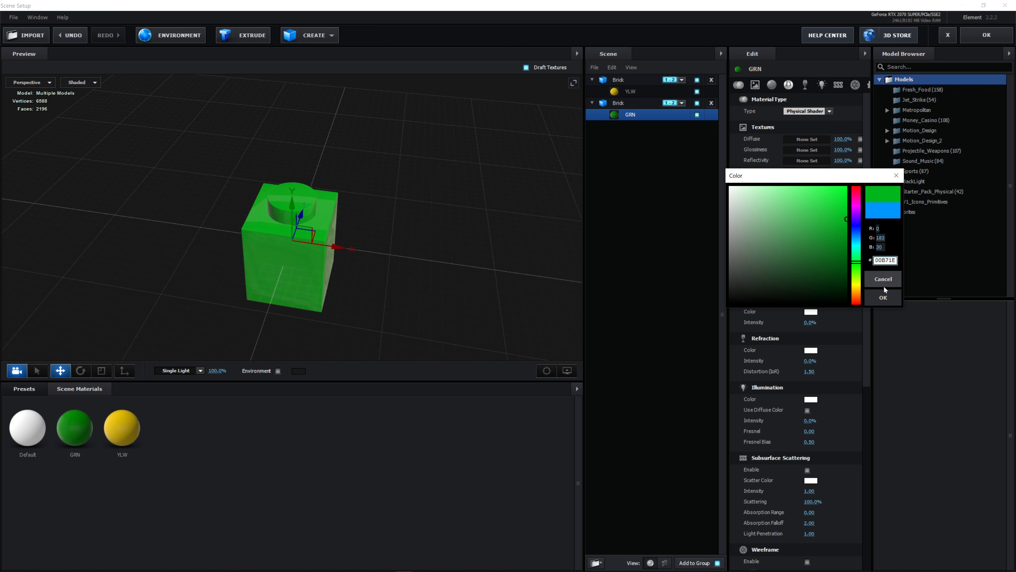
pyautogui.click(883, 297)
# Duplicate the green brick model in the scene
pyautogui.click(633, 103)
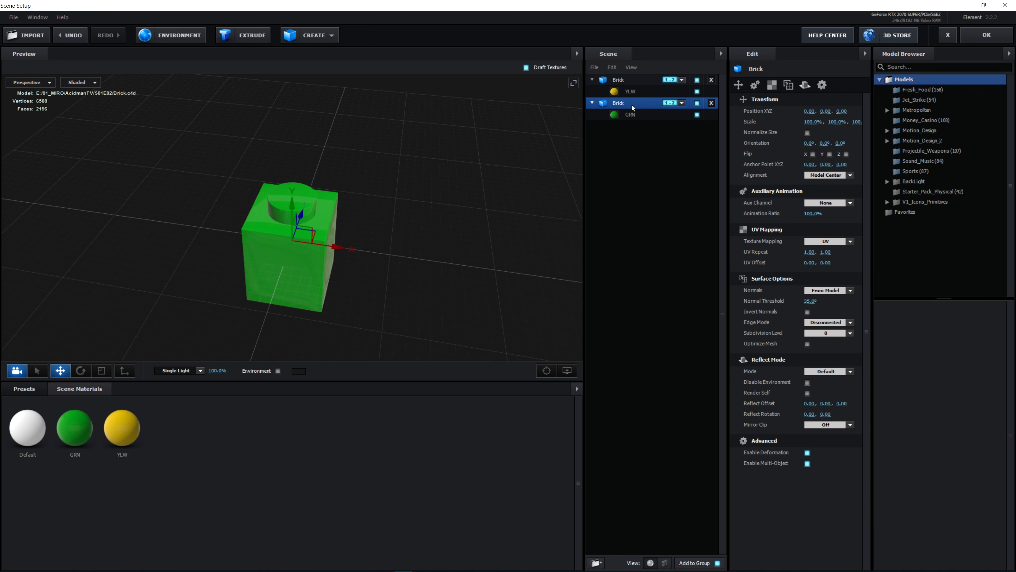
pyautogui.rightClick(633, 105)
pyautogui.click(675, 158)
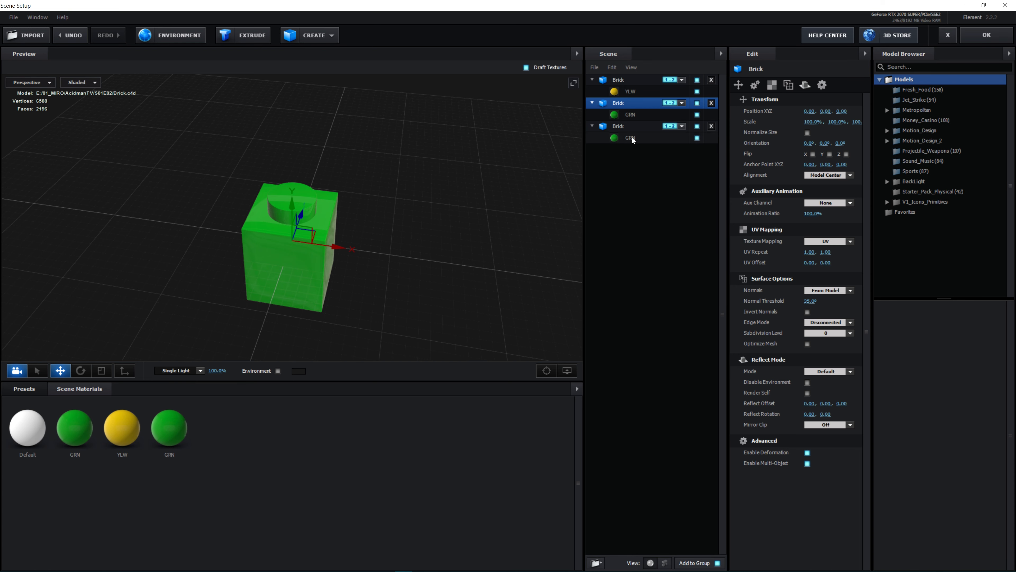
# Rename the duplicated brick's material PURP, change its diffuse color to purple, and accept the scene setup
pyautogui.click(634, 127)
pyautogui.doubleClick(631, 137)
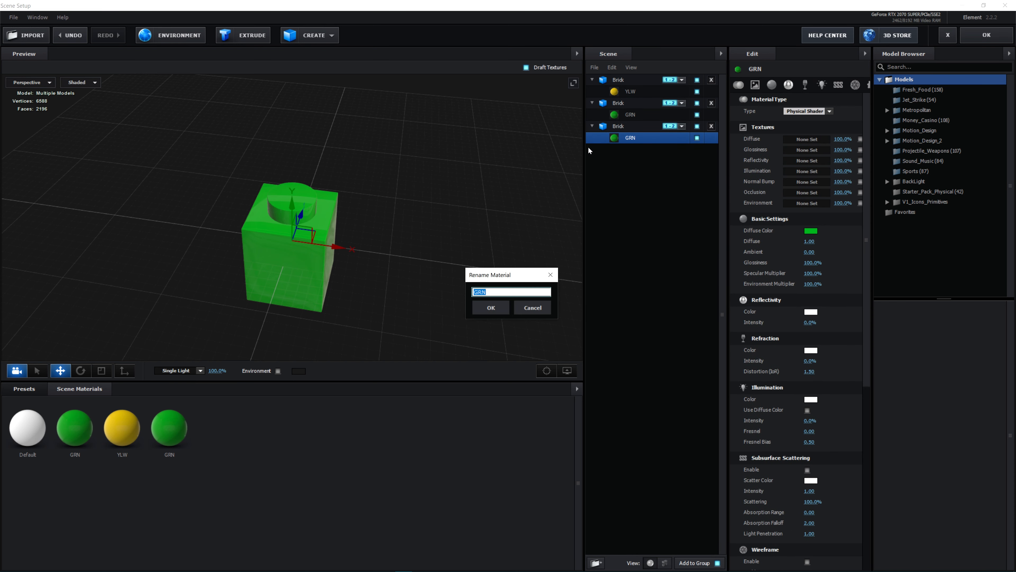
pyautogui.write('PURP')
pyautogui.click(491, 307)
pyautogui.click(811, 230)
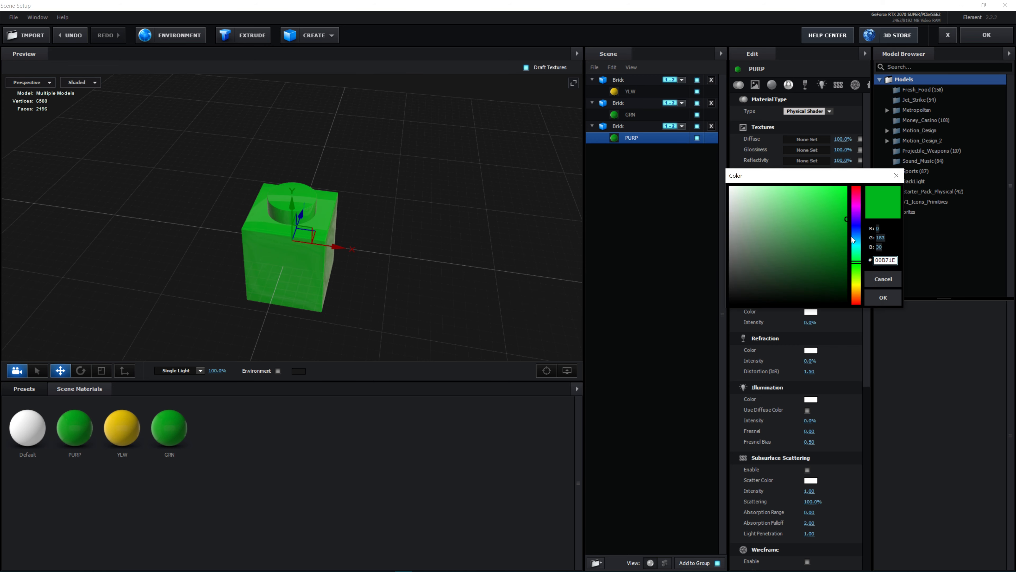
pyautogui.click(856, 209)
pyautogui.click(885, 297)
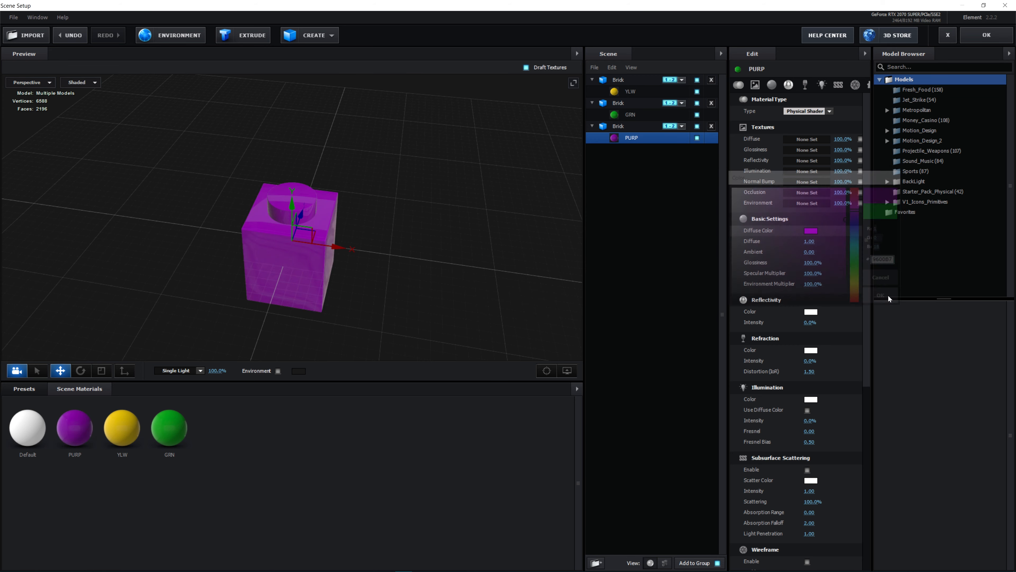
pyautogui.click(988, 35)
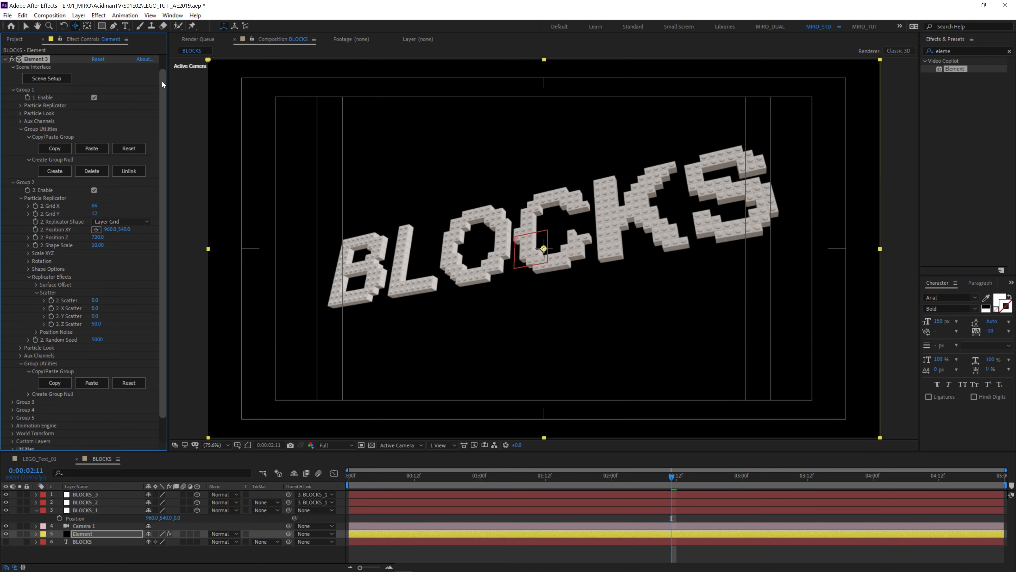
# Collapse the Element 3 effect's settings and the BLOCKS_1 layer's properties
pyautogui.scroll(1, 18, 73)
pyautogui.click(4, 74)
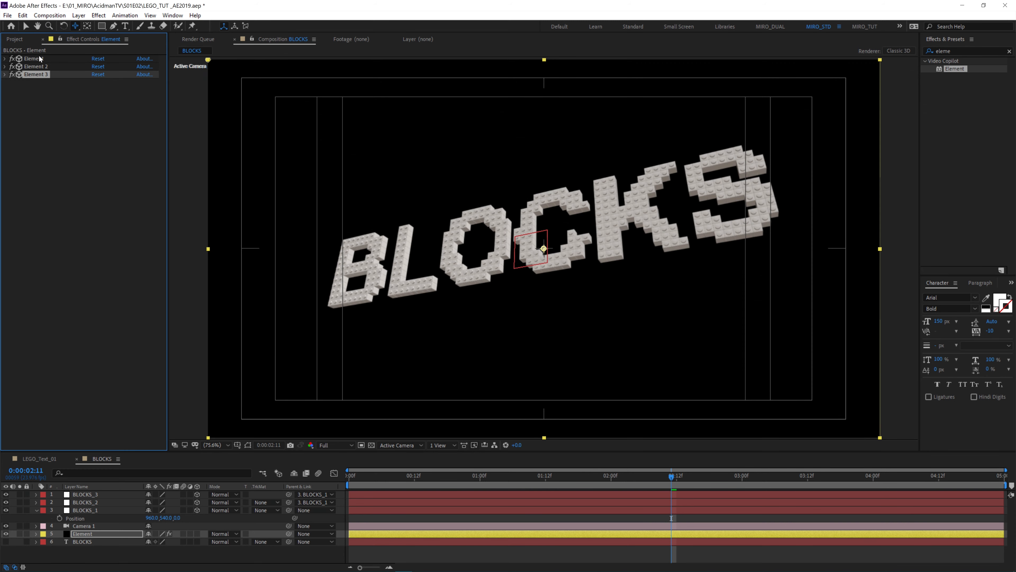
pyautogui.click(37, 511)
# Reveal the Position property of the BLOCKS_2 null and raise its Z position to 28
pyautogui.click(75, 547)
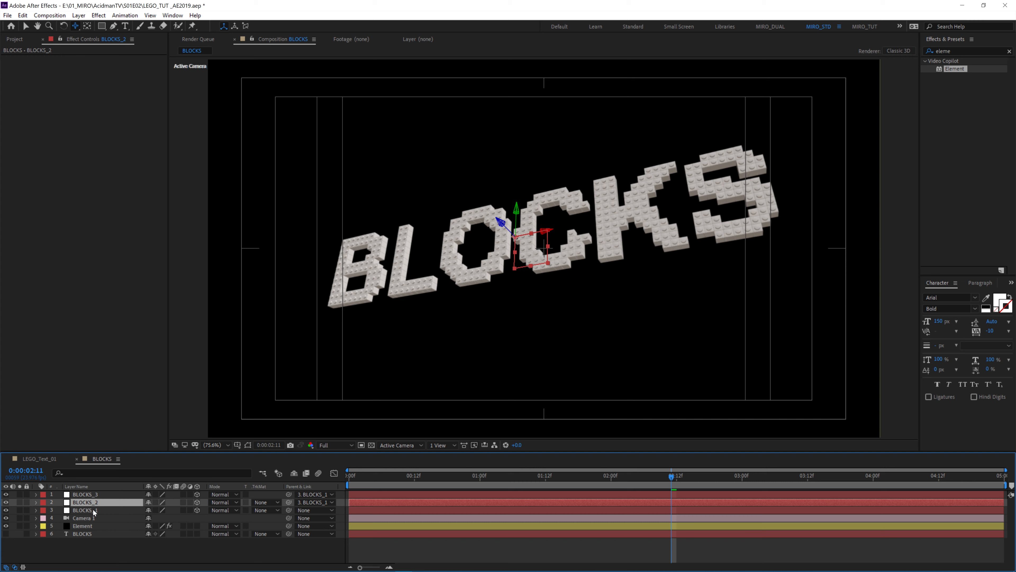
pyautogui.press('p')
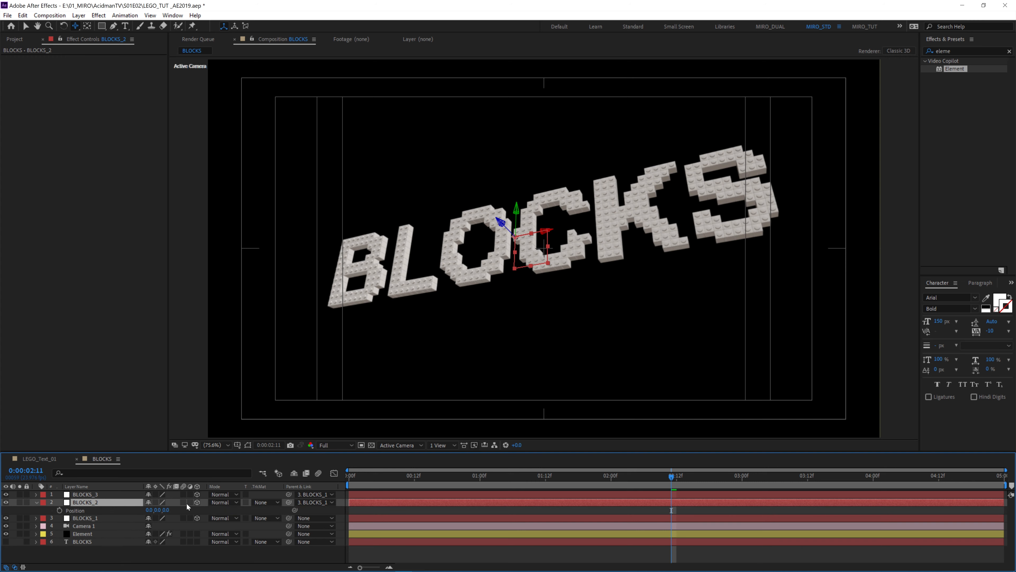
pyautogui.moveTo(168, 510); pyautogui.dragTo(169, 510)
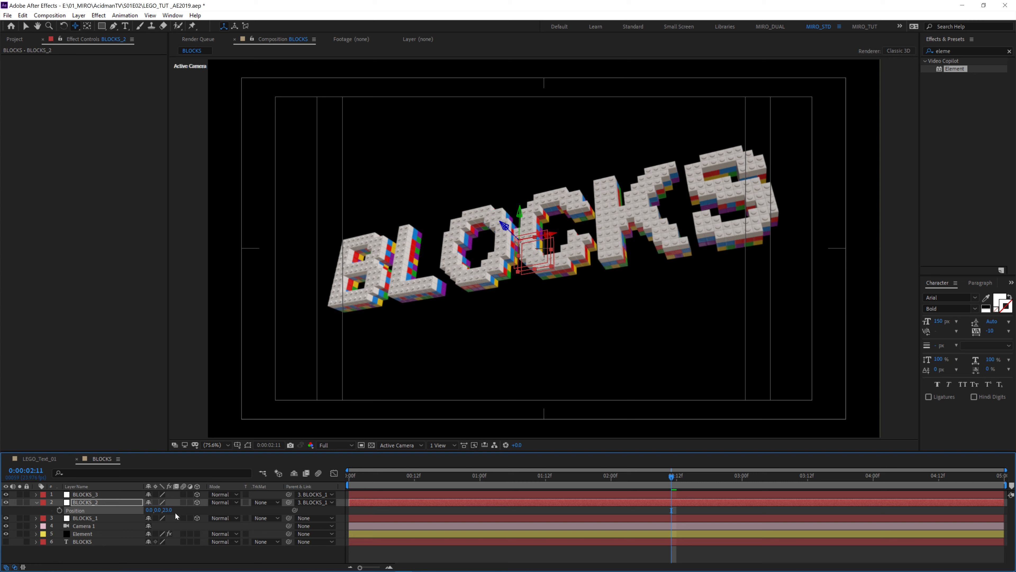
pyautogui.moveTo(167, 510); pyautogui.dragTo(168, 510)
# Orbit the camera to view the stacked letters from the side and set the BLOCKS_2 null's Z position to 25
pyautogui.press('c')
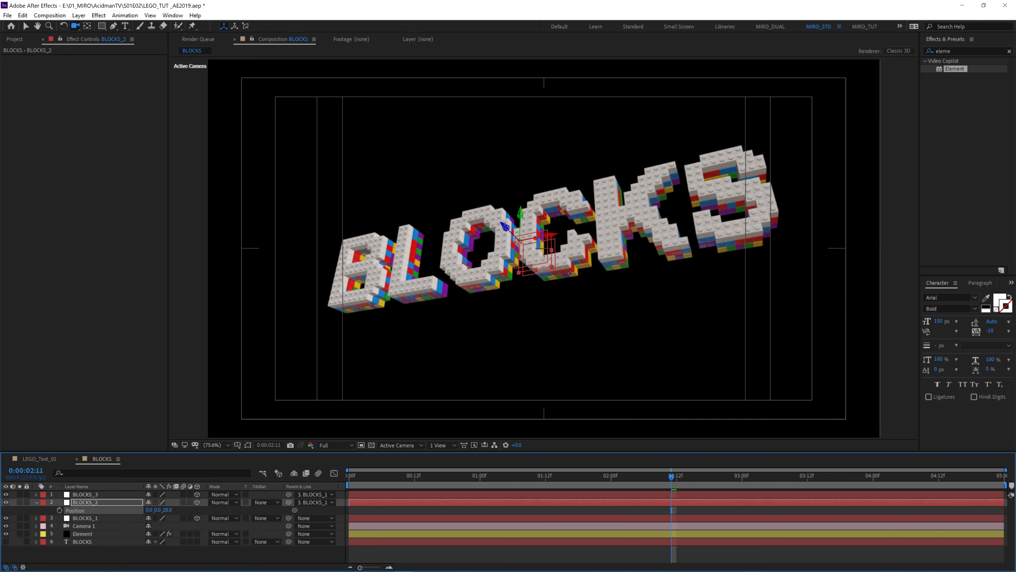
pyautogui.moveTo(571, 273); pyautogui.dragTo(501, 290)
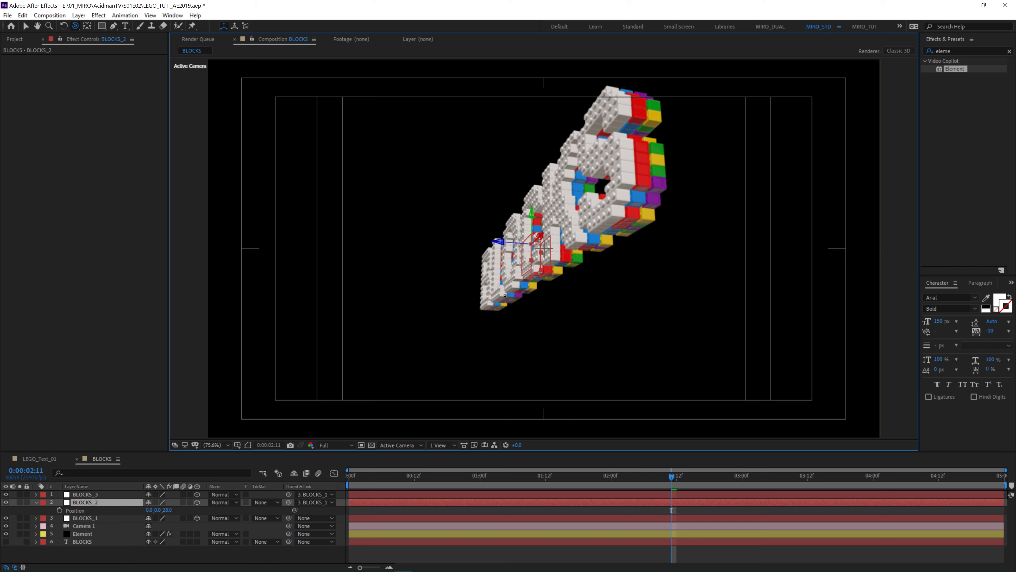
pyautogui.click(172, 510)
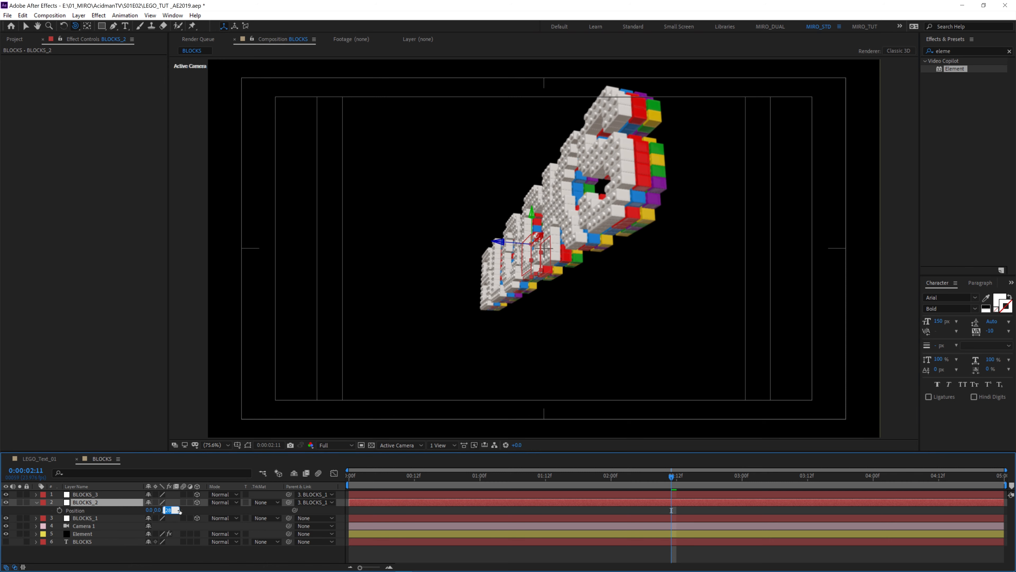
pyautogui.press('Down')
pyautogui.press('Down')
pyautogui.press('Down')
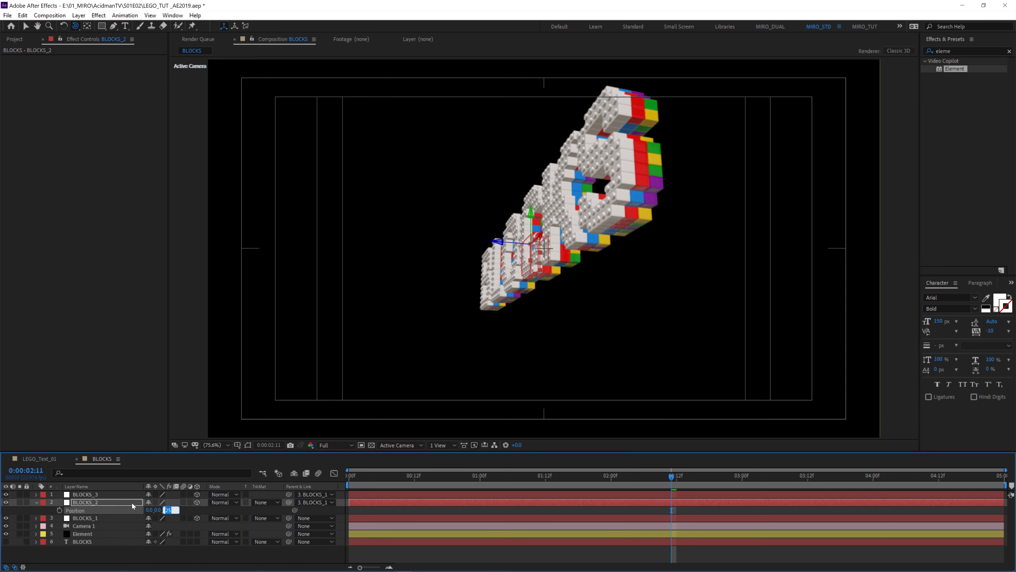
pyautogui.press('Down')
pyautogui.press('Up')
pyautogui.click(106, 501)
# Orbit the camera back towards the front of the word and move the current time to the start of the composition
pyautogui.moveTo(507, 288); pyautogui.dragTo(598, 285)
pyautogui.press('c')
pyautogui.moveTo(598, 285); pyautogui.dragTo(572, 292)
pyautogui.moveTo(365, 475); pyautogui.dragTo(341, 488)
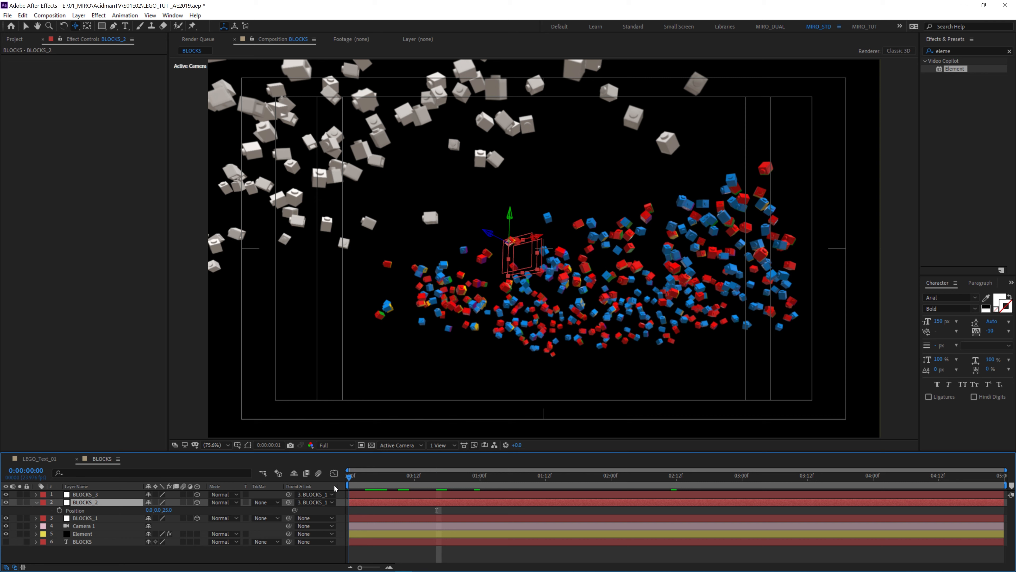
# Expand the Element layer's Element 3 effect and set its Group 2 particle replicator Position Z to 1080
pyautogui.click(83, 535)
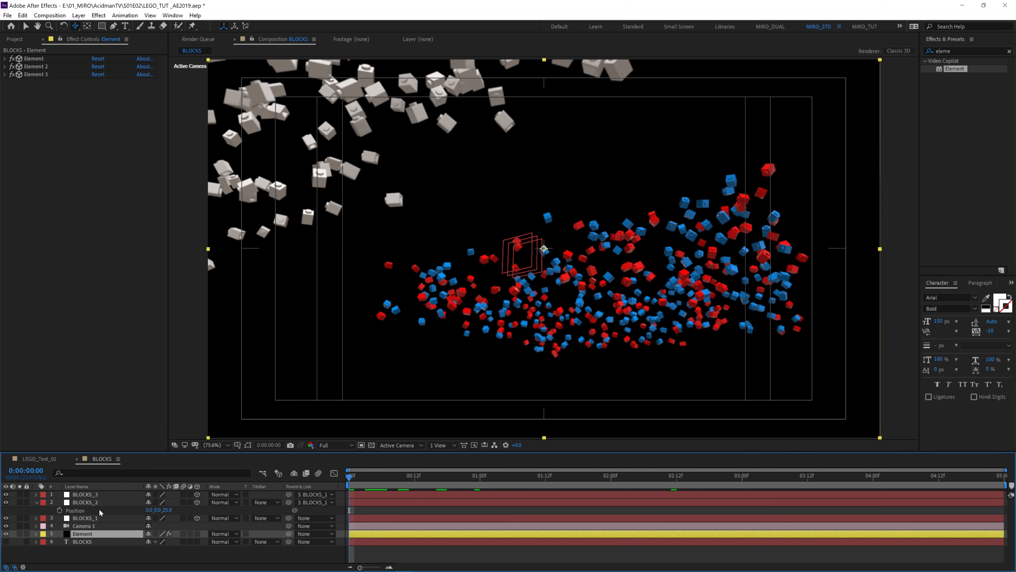
pyautogui.click(36, 75)
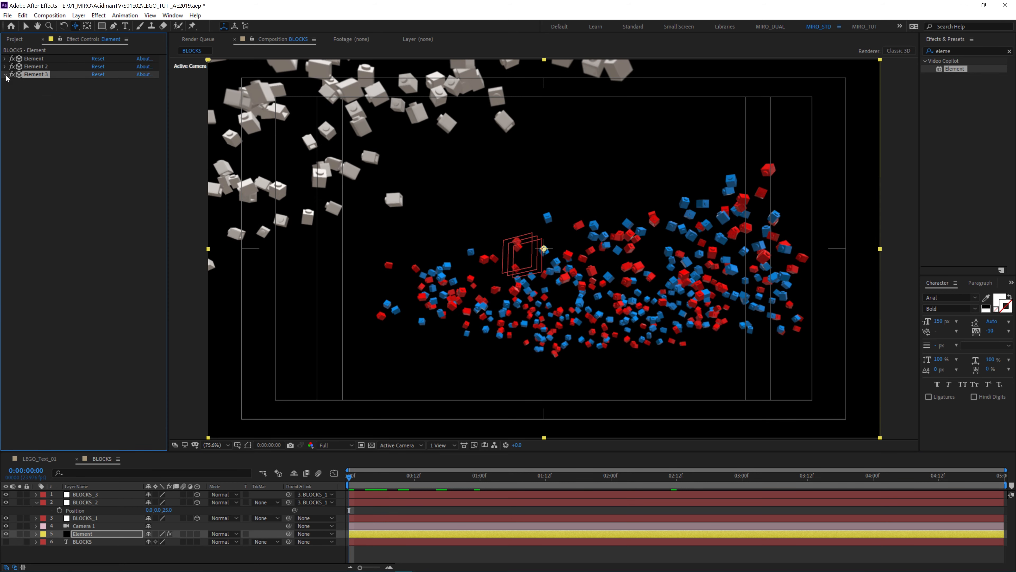
pyautogui.click(5, 74)
pyautogui.click(13, 89)
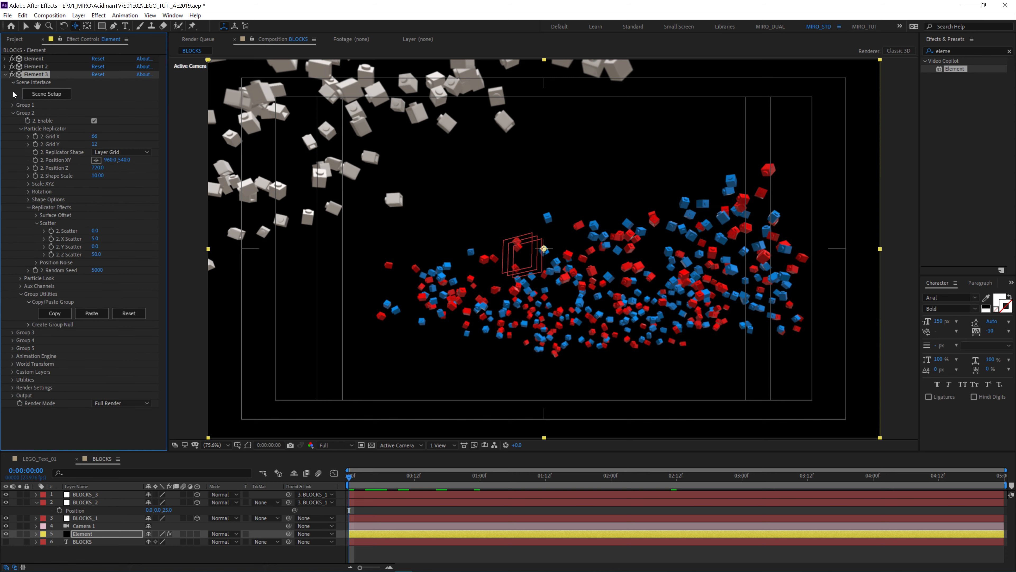
pyautogui.click(99, 168)
pyautogui.write('1080')
pyautogui.press('Return')
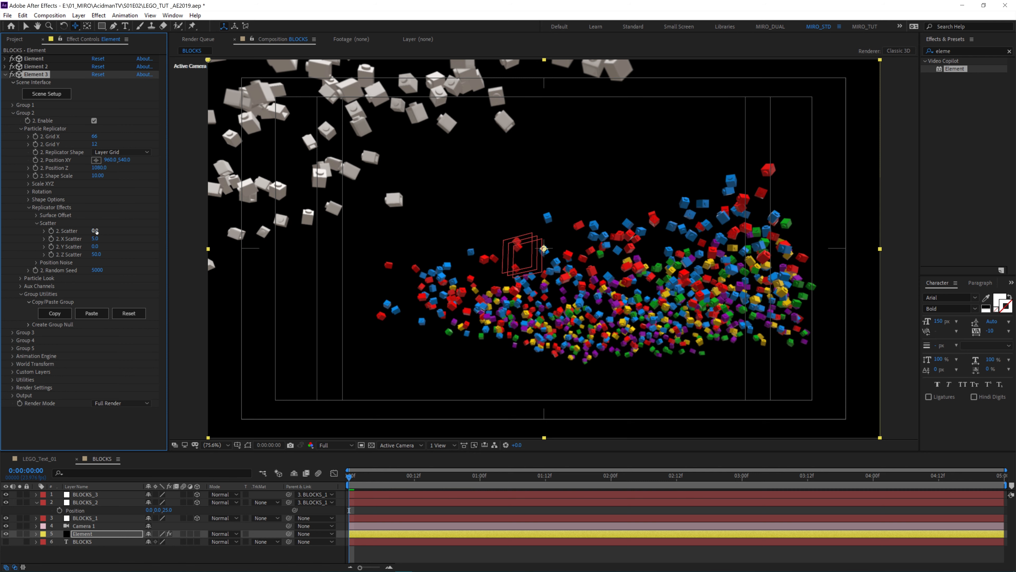
# Set Element 3's Group 2 X Scatter and Y Scatter to 10 and preview the brick animation
pyautogui.click(95, 239)
pyautogui.write('10')
pyautogui.press('Return')
pyautogui.click(96, 247)
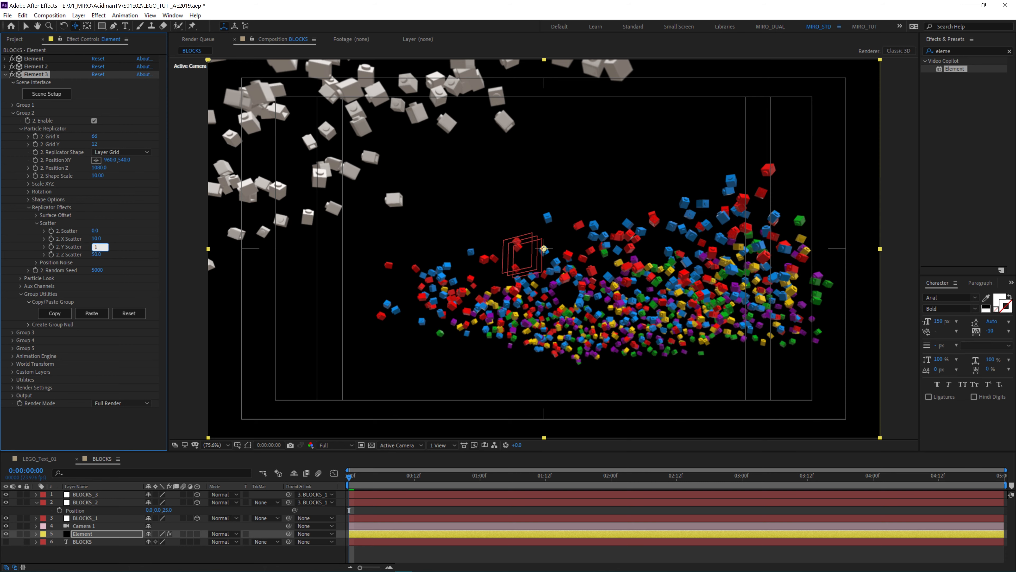
pyautogui.write('10')
pyautogui.press('Return')
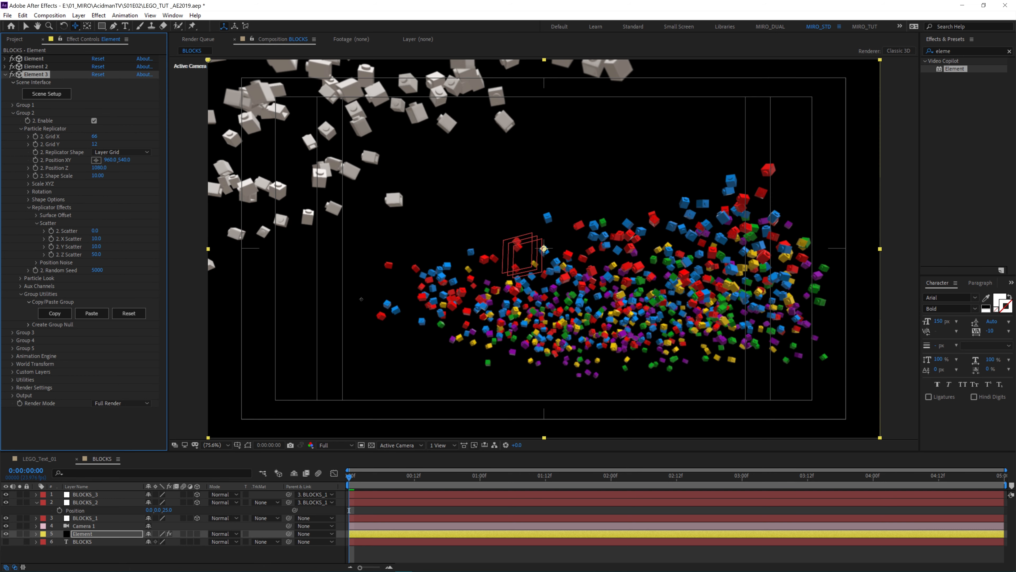
pyautogui.press('space')
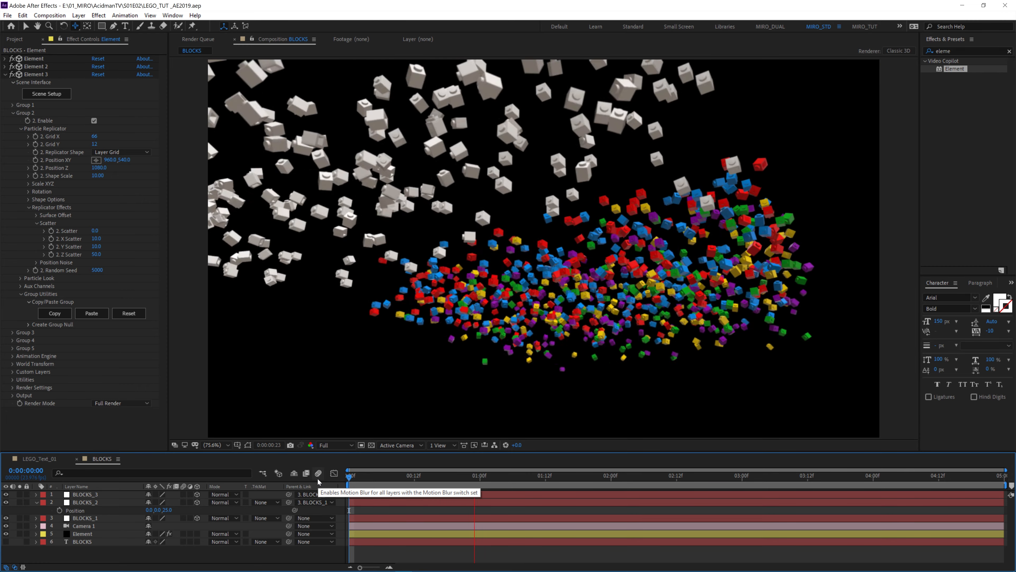
pyautogui.press('space')
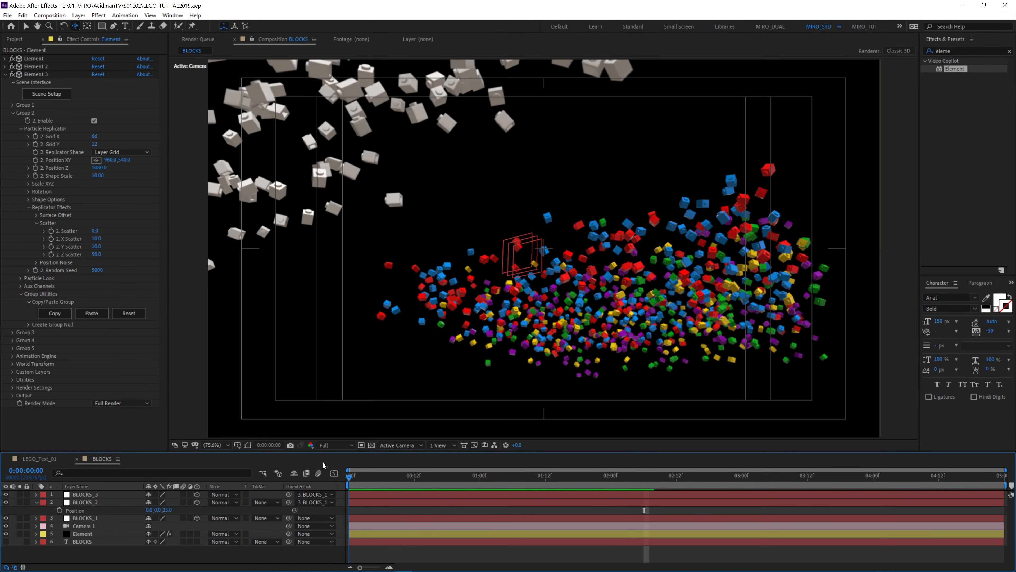
# Collapse the BLOCKS_2 properties and enable Point of Interest and Position keyframing on Camera 1 at the start of the composition
pyautogui.click(36, 503)
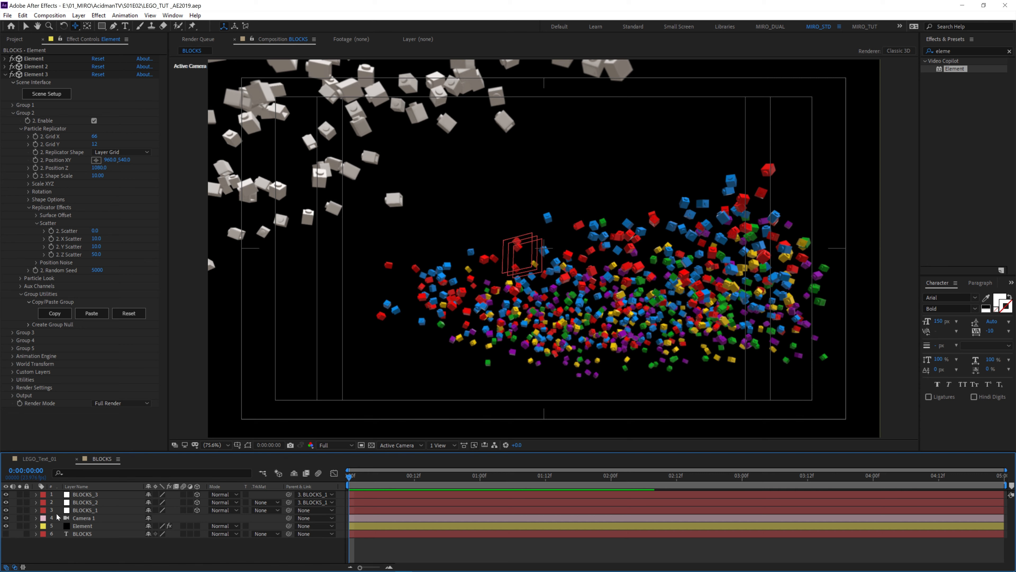
pyautogui.click(84, 519)
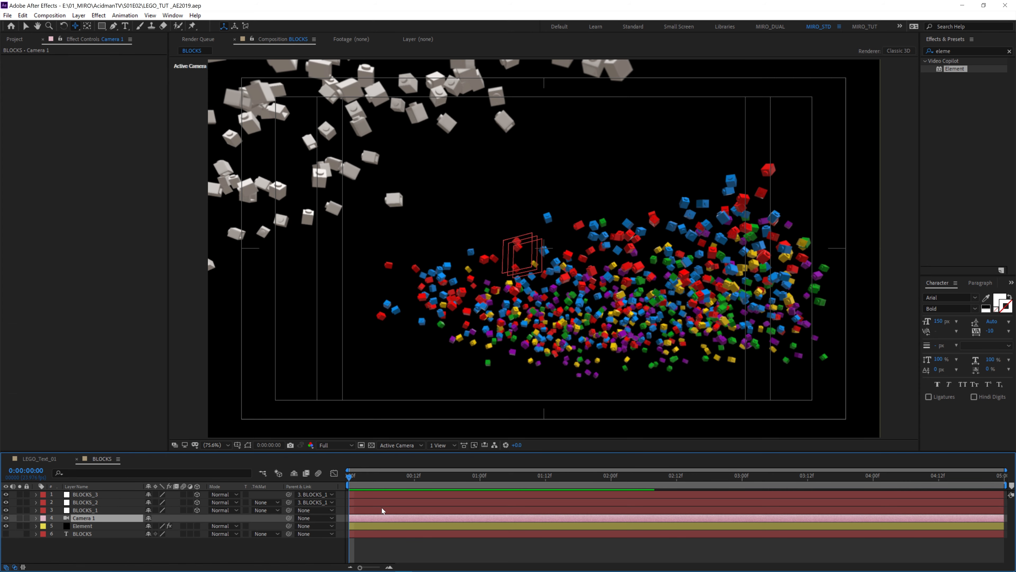
pyautogui.press('p')
pyautogui.hotkey('shift', 'a')
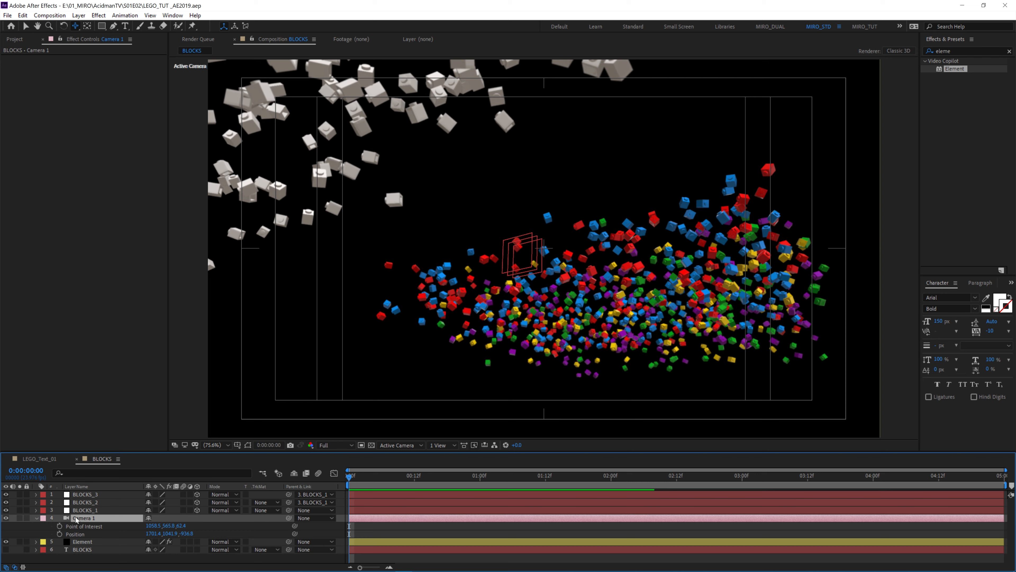
pyautogui.click(59, 526)
pyautogui.click(59, 533)
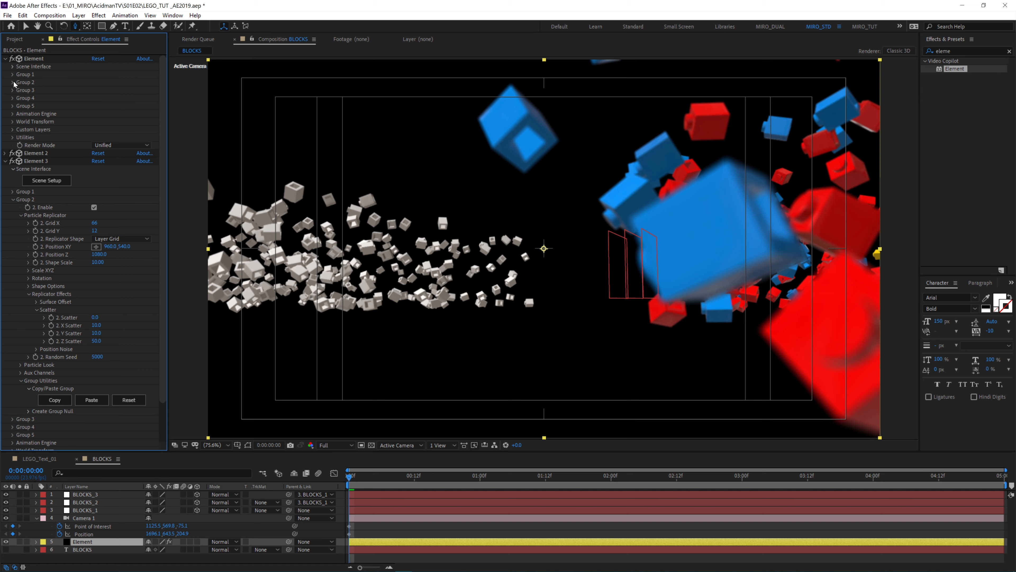
# Set the first Element effect's Group 2 particle replicator Position Z to -960 and orbit the keyframed camera
pyautogui.click(16, 83)
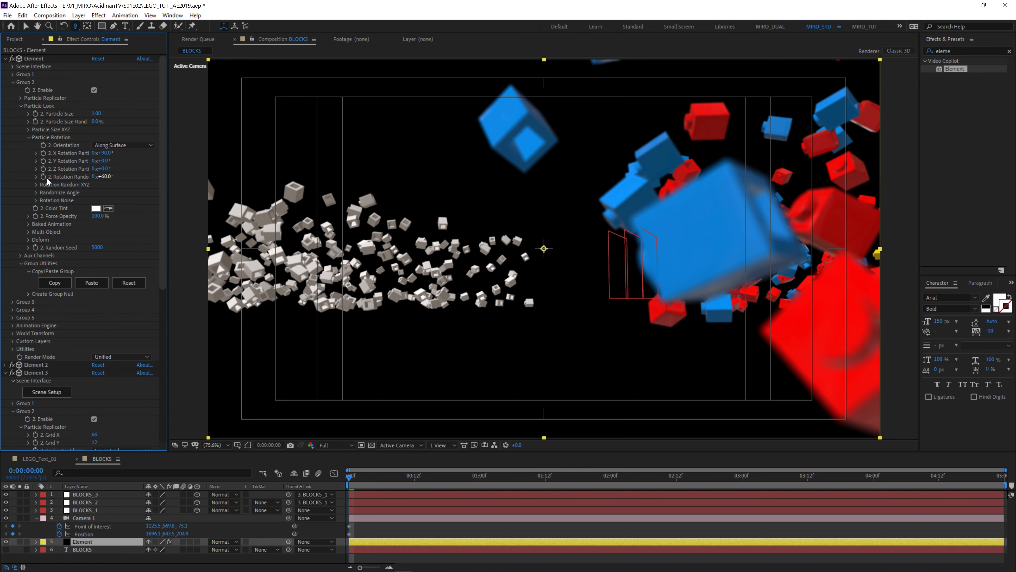
pyautogui.click(20, 99)
pyautogui.click(98, 137)
pyautogui.write('-960')
pyautogui.press('Return')
pyautogui.moveTo(415, 244); pyautogui.dragTo(415, 206)
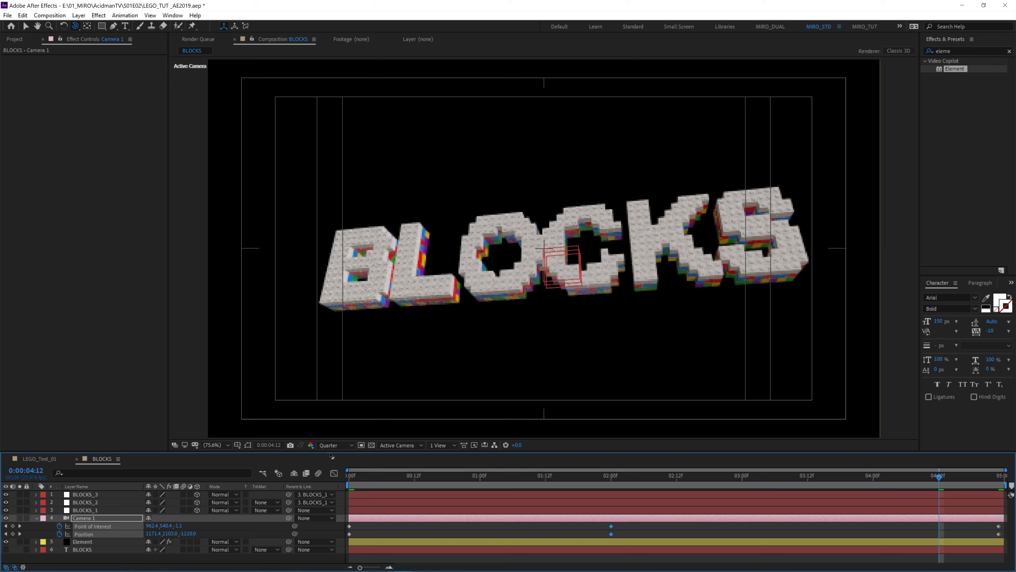
# Reveal the Element layer's keyframes and move Element 3's last Animation keyframe to 0:00:04:12
pyautogui.press('u')
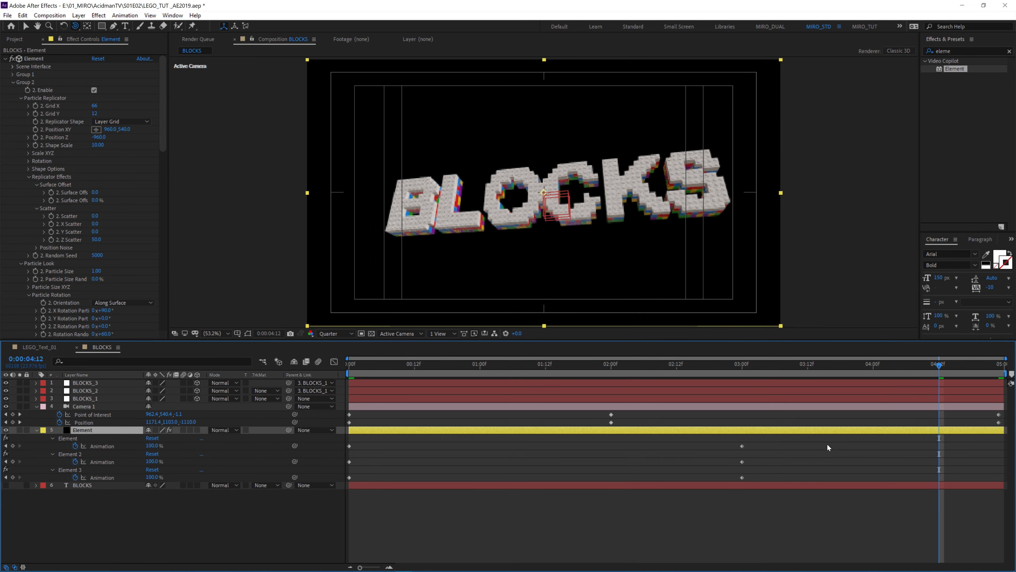
pyautogui.moveTo(741, 478); pyautogui.dragTo(935, 477)
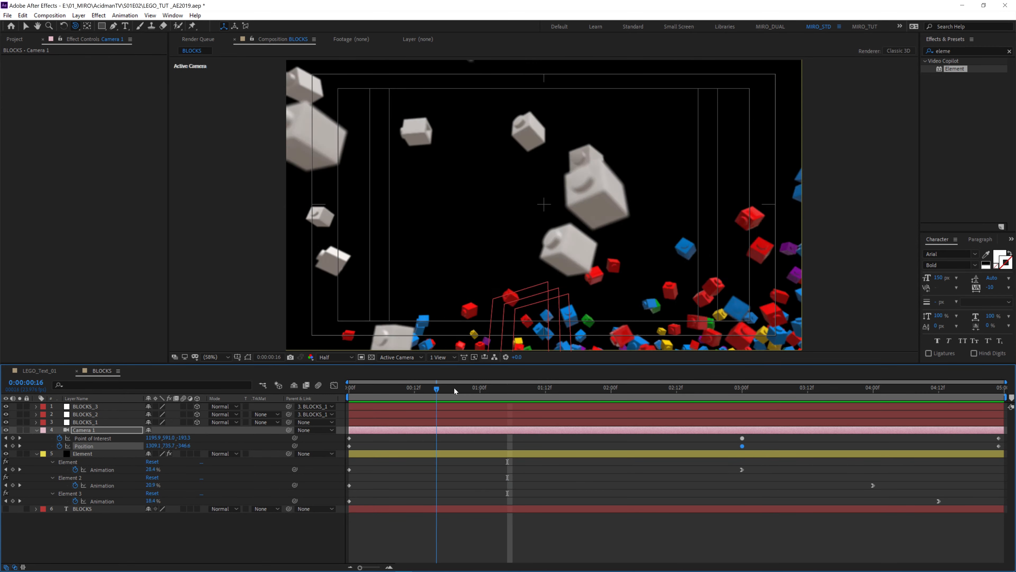
# Move the current time to 0:00:04:23 and set the composition preview resolution to Full
pyautogui.moveTo(454, 391); pyautogui.dragTo(1001, 383)
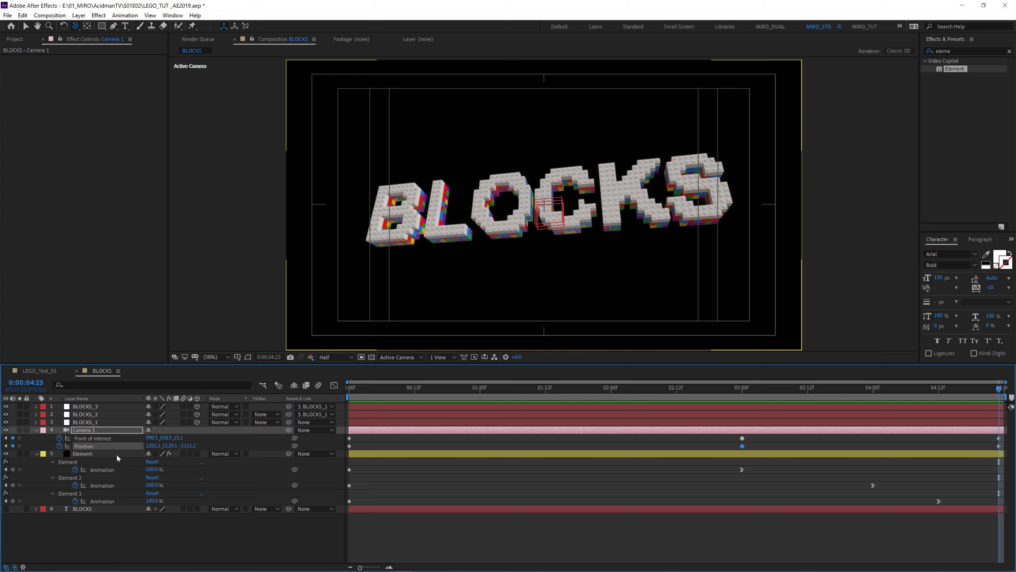
pyautogui.click(340, 360)
pyautogui.click(337, 380)
# Collapse the first Element effect and Element 3's Group 2 settings, and enable ambient occlusion in Element 3's render settings
pyautogui.click(82, 453)
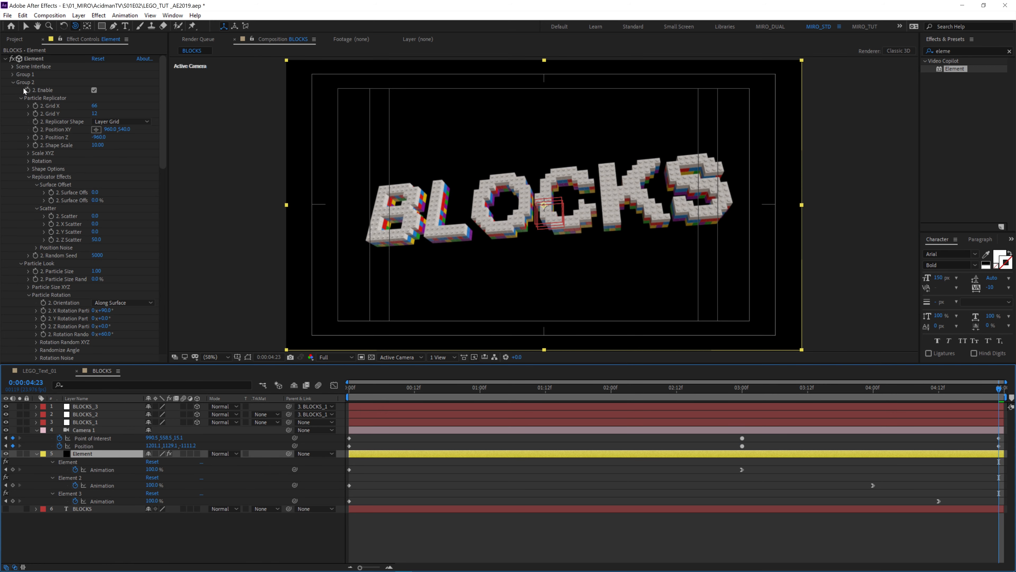
pyautogui.click(5, 59)
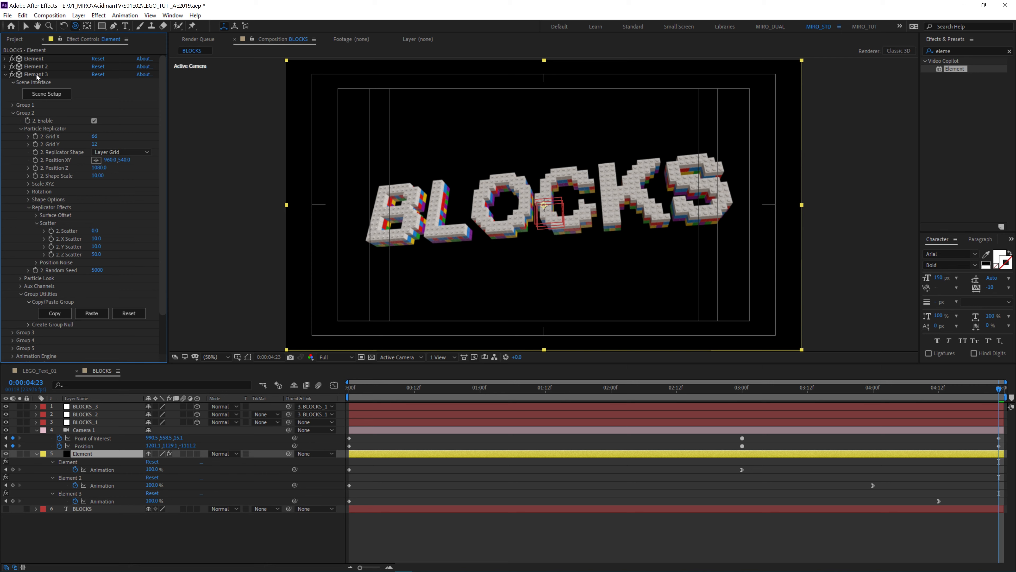
pyautogui.click(36, 76)
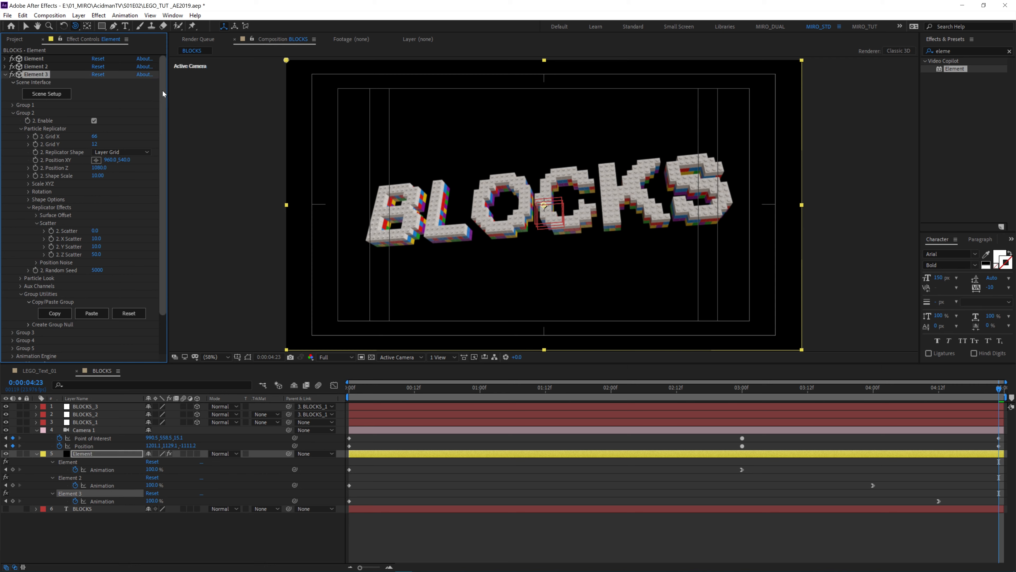
pyautogui.moveTo(155, 81)
pyautogui.mouseDown()
pyautogui.moveTo(165, 211)
pyautogui.moveTo(169, 140)
pyautogui.moveTo(141, 79)
pyautogui.mouseUp()
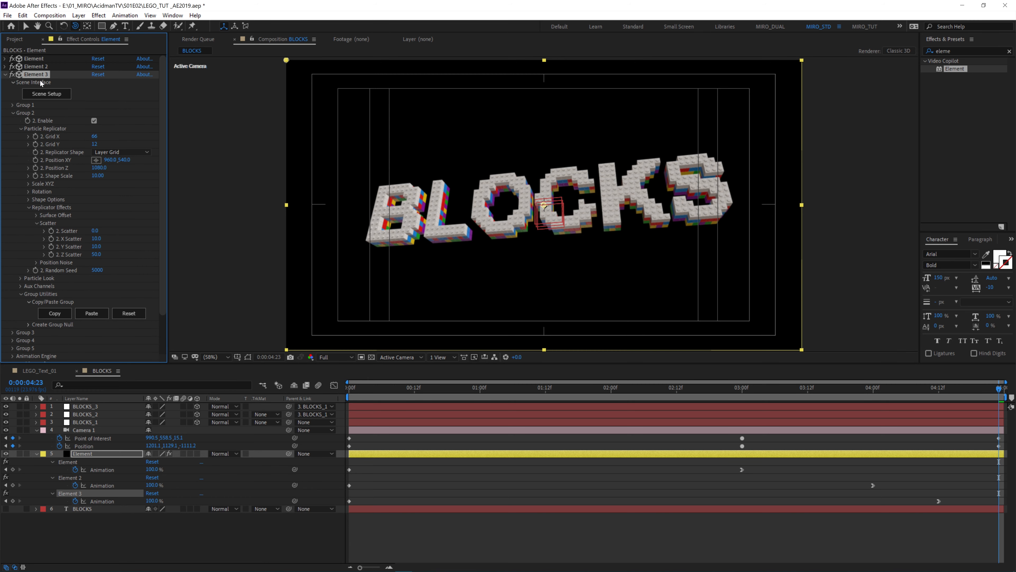
pyautogui.click(12, 113)
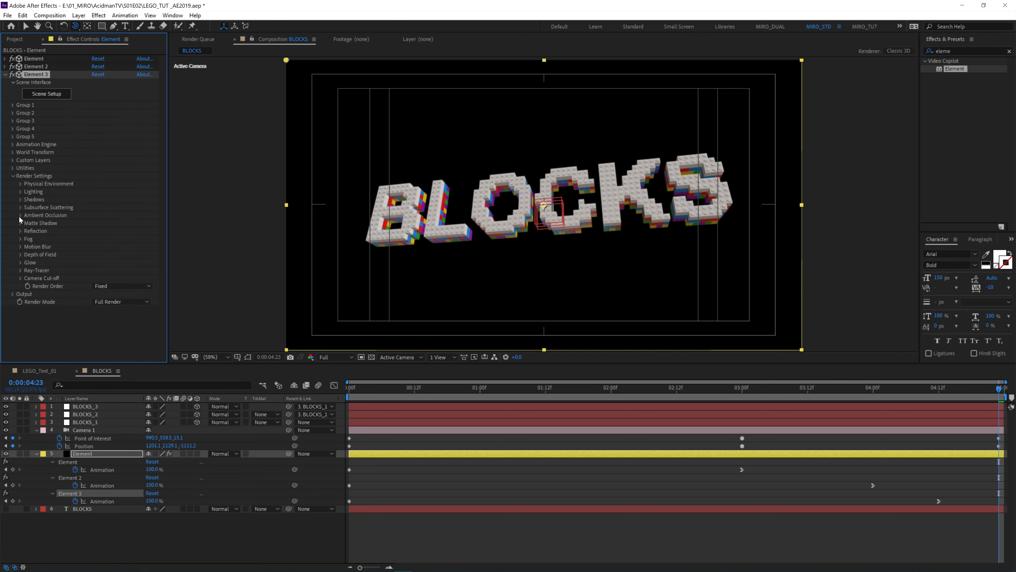
pyautogui.click(94, 223)
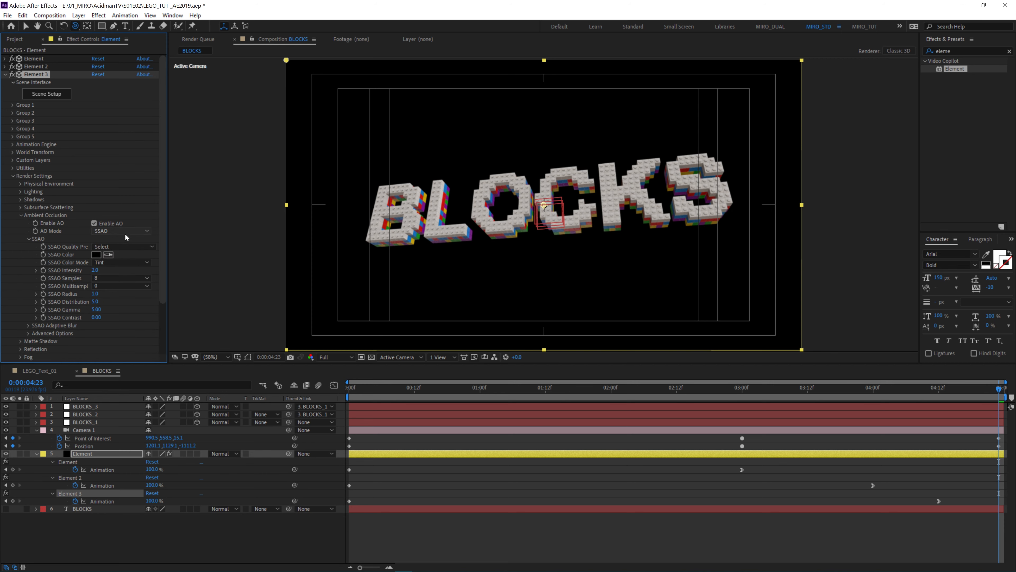
# Set Element 3's SSAO Intensity to 9.6 and SSAO multisampling to 8
pyautogui.click(96, 270)
pyautogui.write('5')
pyautogui.press('Return')
pyautogui.click(95, 270)
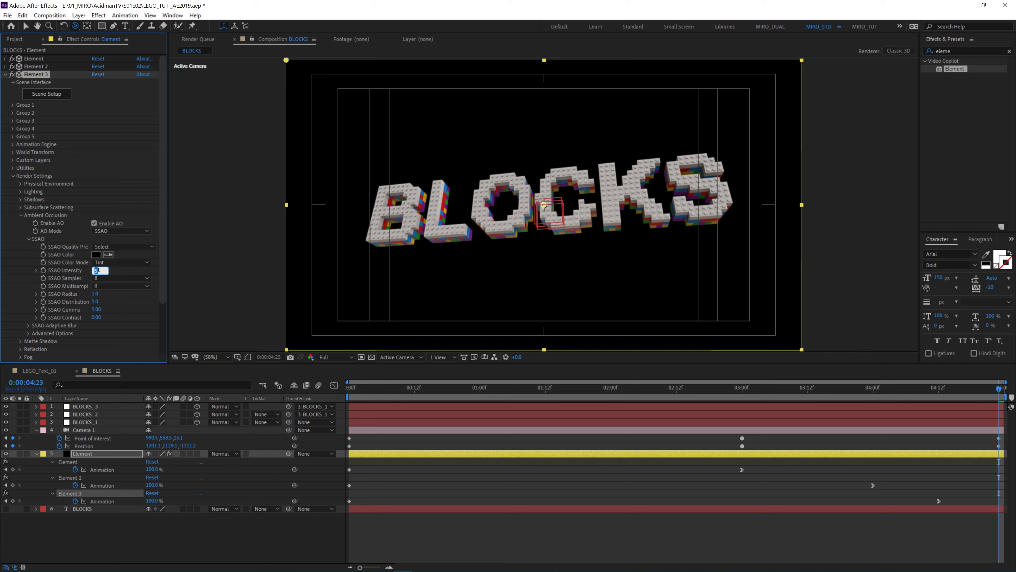
pyautogui.press('Return')
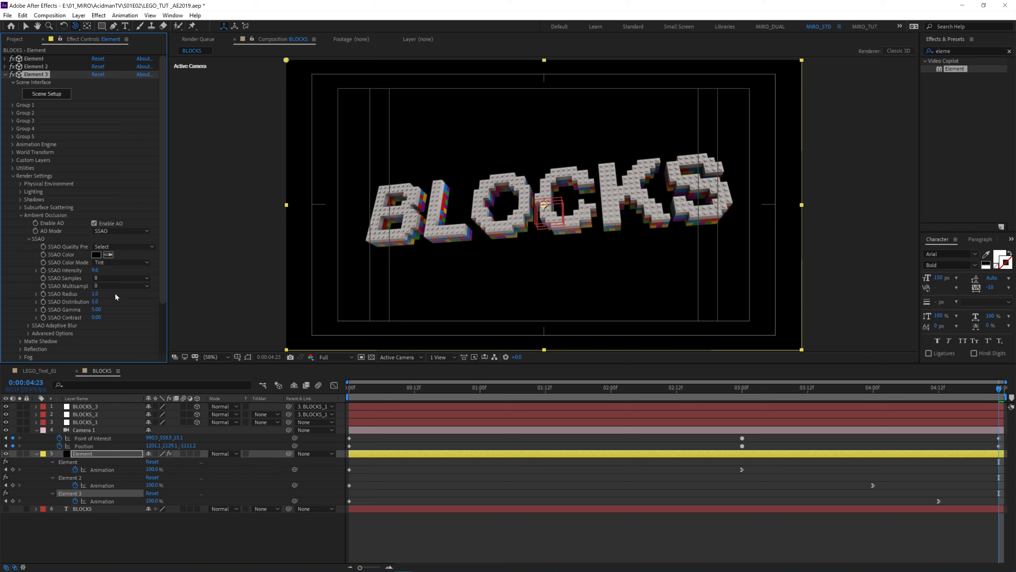
pyautogui.click(118, 286)
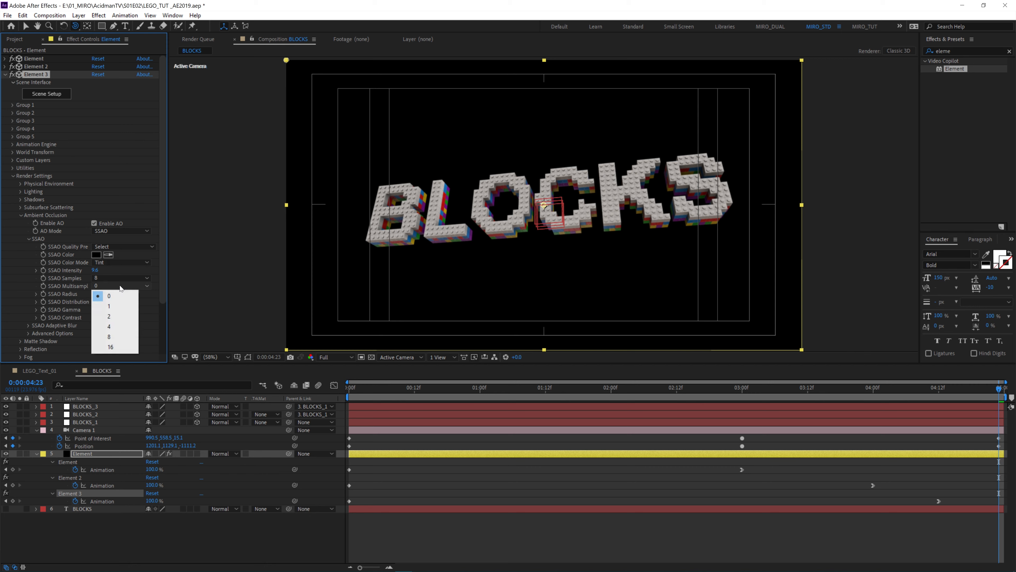
pyautogui.click(118, 337)
pyautogui.click(21, 215)
# Apply Cinema as Element 3's added lighting and set the additional lighting's Y rotation to 104°
pyautogui.click(20, 191)
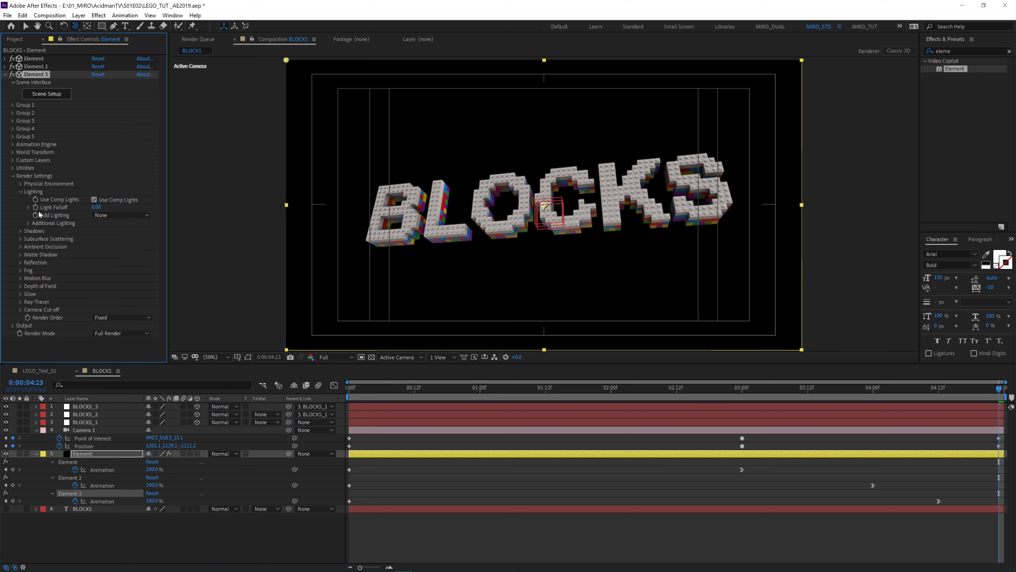
pyautogui.click(116, 215)
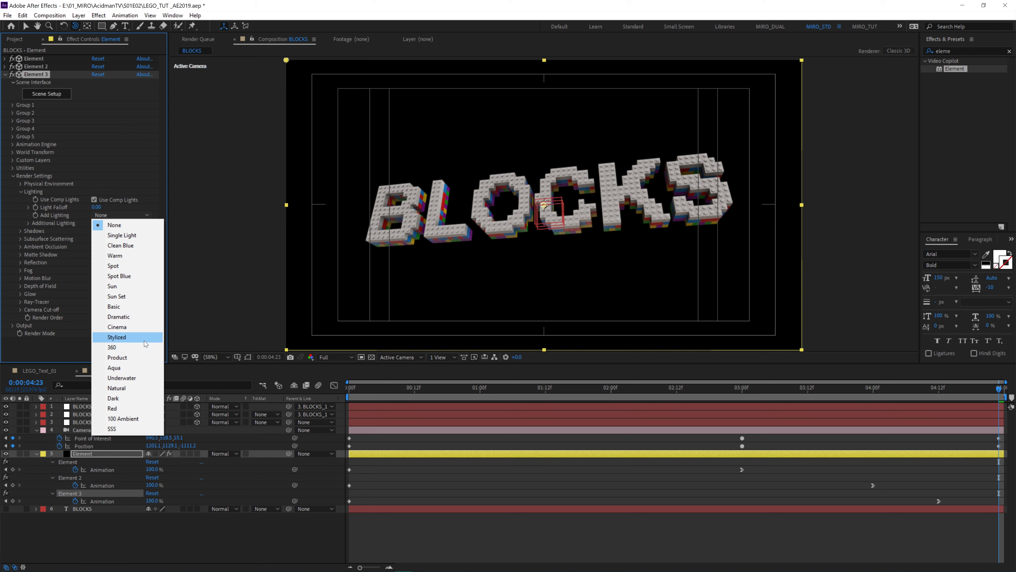
pyautogui.click(146, 327)
pyautogui.click(28, 223)
pyautogui.click(37, 238)
pyautogui.moveTo(118, 254); pyautogui.dragTo(148, 249)
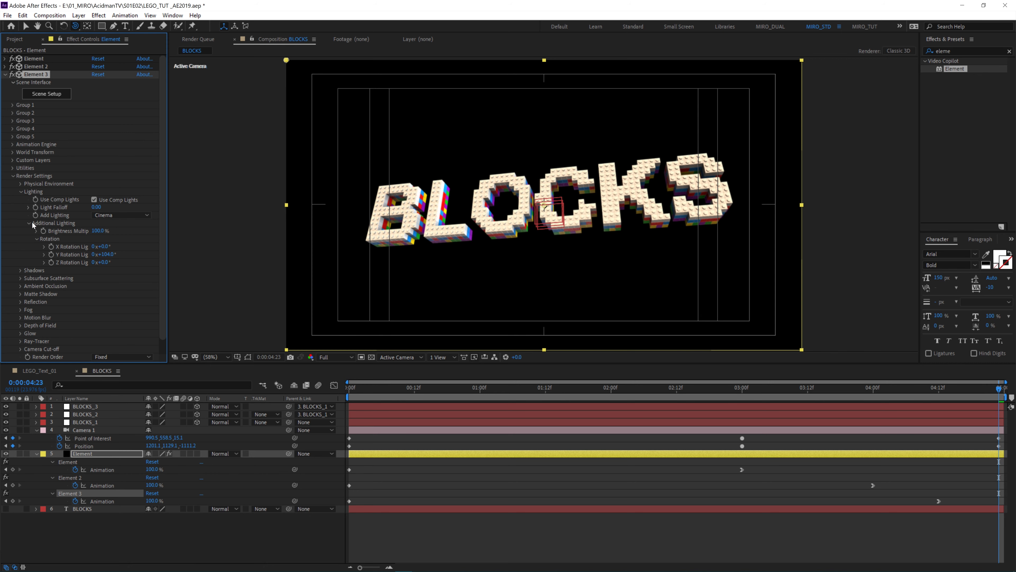
# Set the Lighting Influence of Element 3's physical environment to 50%
pyautogui.click(20, 183)
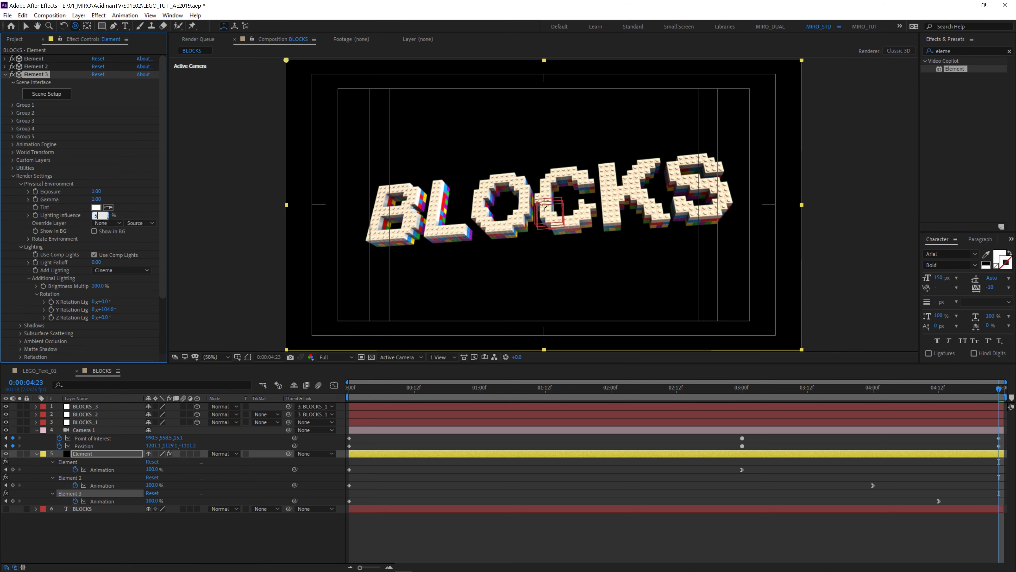
pyautogui.press('Return')
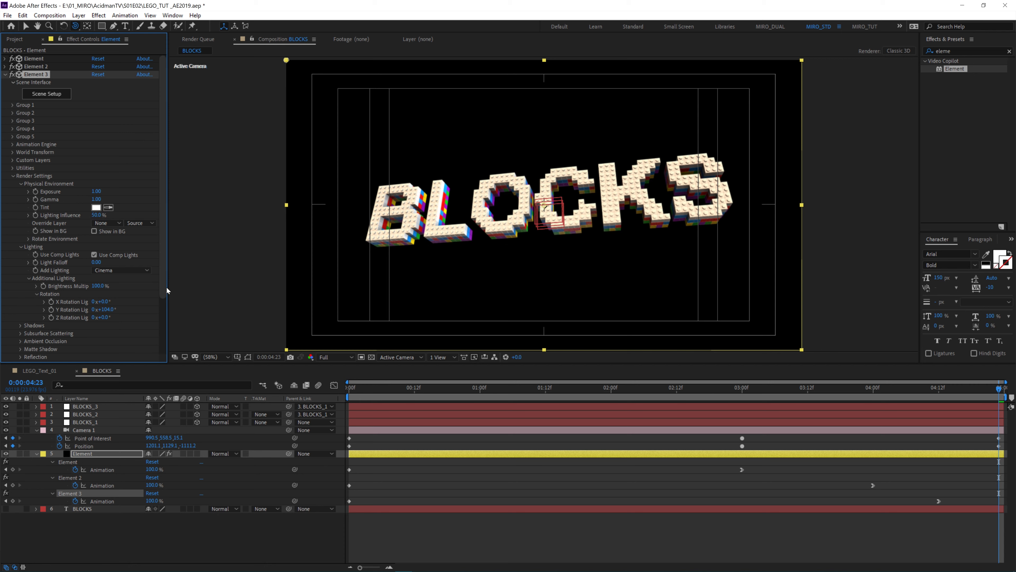
pyautogui.moveTo(162, 240)
pyautogui.mouseDown()
pyautogui.moveTo(162, 265)
pyautogui.moveTo(165, 222)
pyautogui.mouseUp()
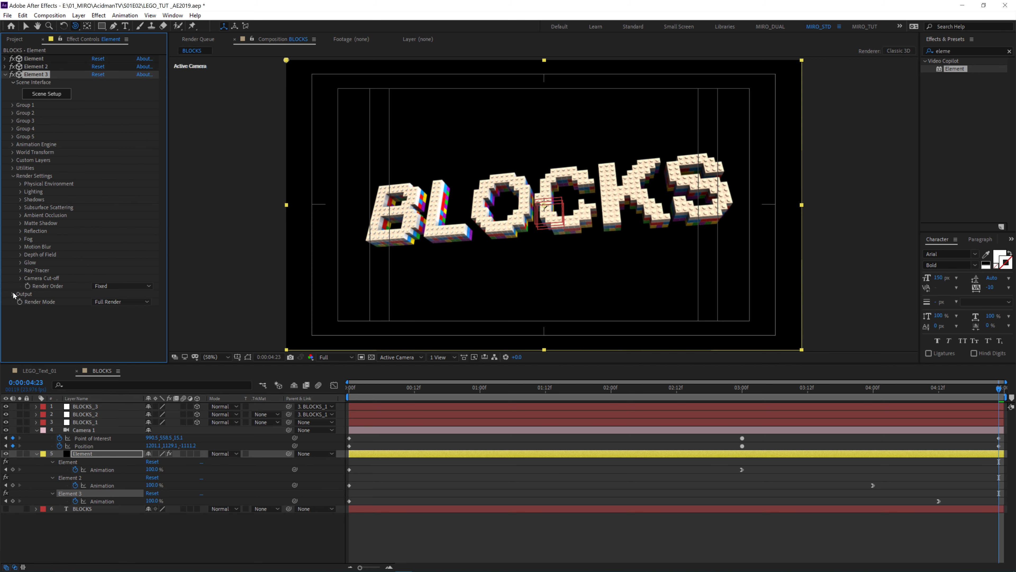
# Set Supersampling to 8 in Element 3's output settings
pyautogui.click(14, 294)
pyautogui.scroll(-3, 80, 241)
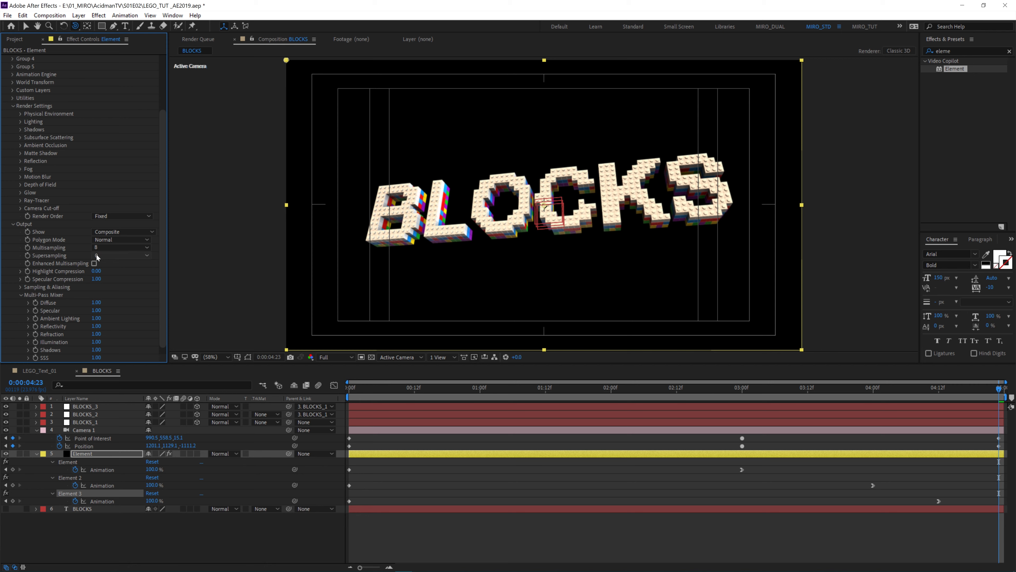
pyautogui.click(120, 255)
pyautogui.click(112, 295)
# Hide the title and action safe guides and view the composition at 100% magnification
pyautogui.press("'")
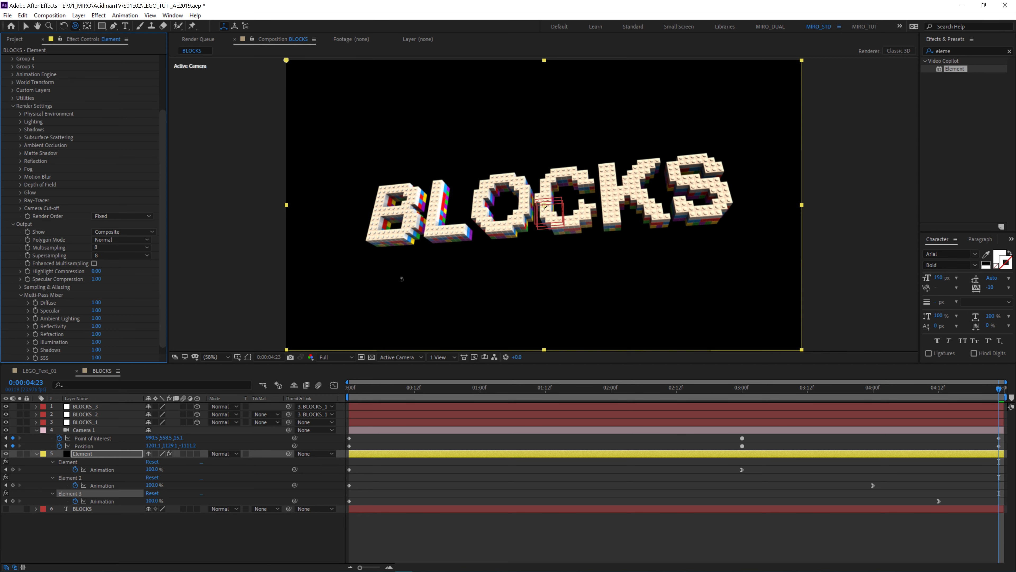
pyautogui.scroll(1, 403, 278)
pyautogui.scroll(-1, 75, 311)
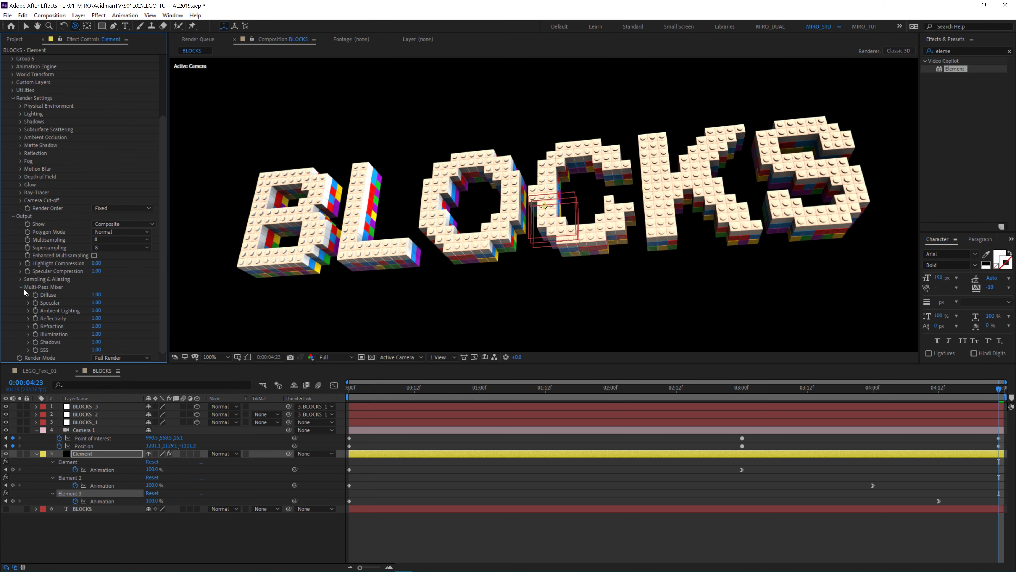
# Set the SSAO Intensity in Element 3's ambient occlusion settings to 12
pyautogui.scroll(4, 75, 311)
pyautogui.click(21, 215)
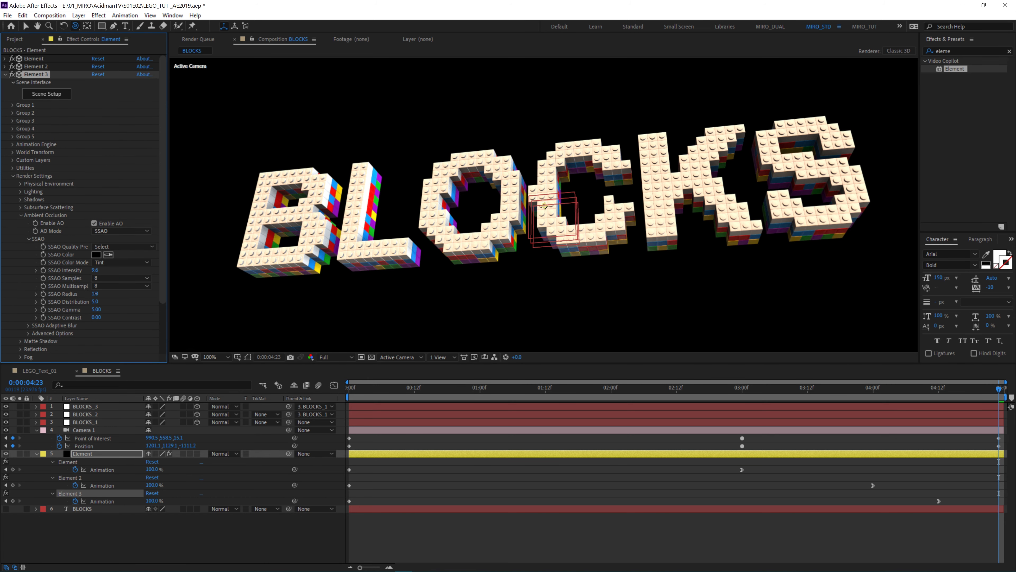
pyautogui.moveTo(95, 270); pyautogui.dragTo(118, 273)
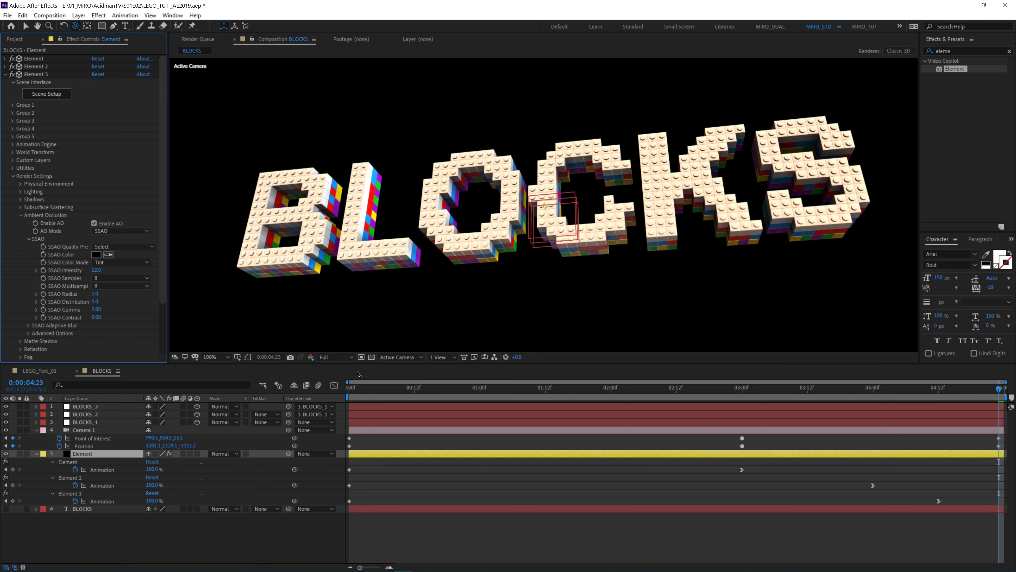
pyautogui.press(',')
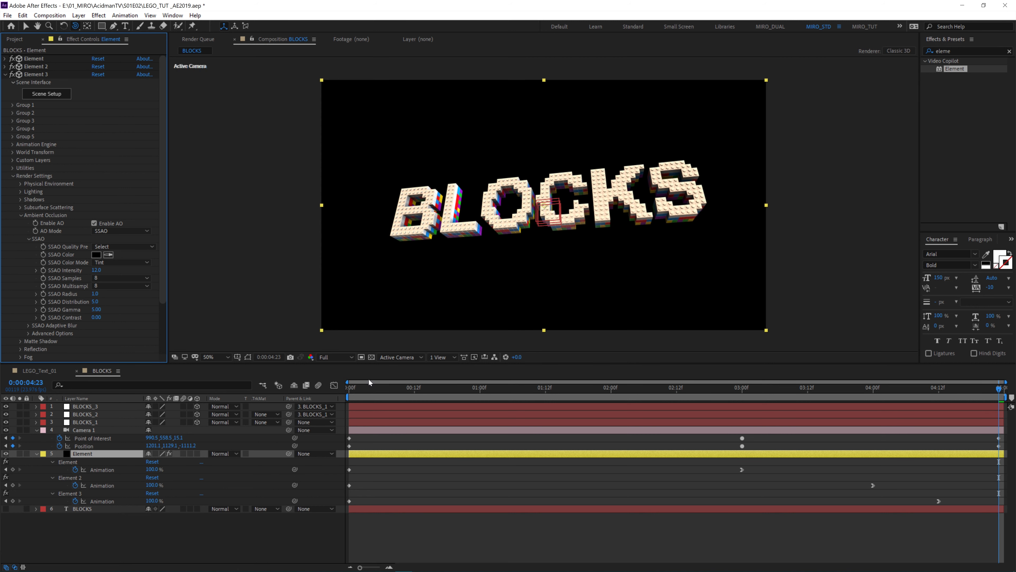
pyautogui.click(5, 74)
pyautogui.click(204, 533)
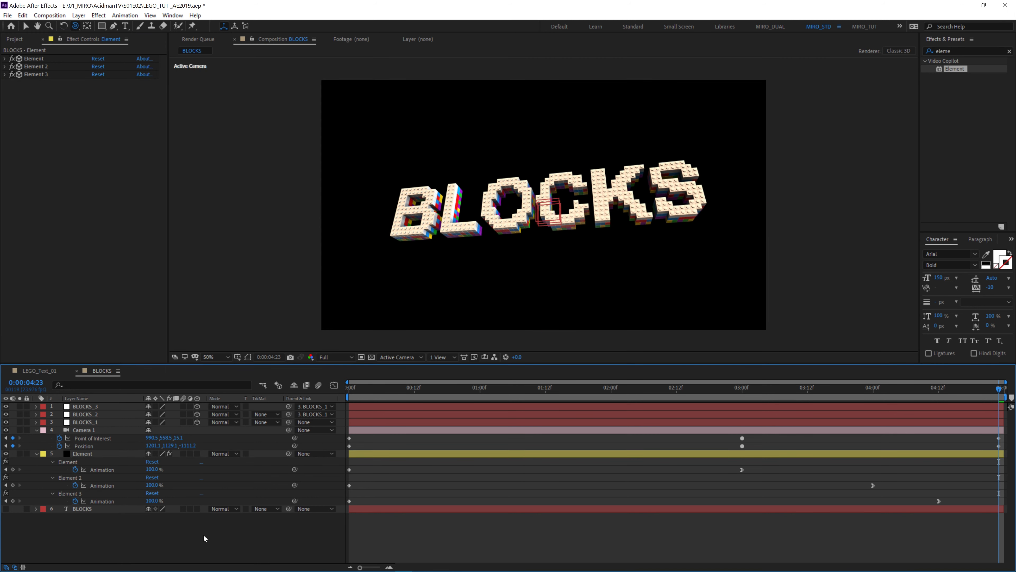
# Add the existing Black Solid 1 from the Solids folder to the BLOCKS composition beneath all other layers
pyautogui.click(15, 39)
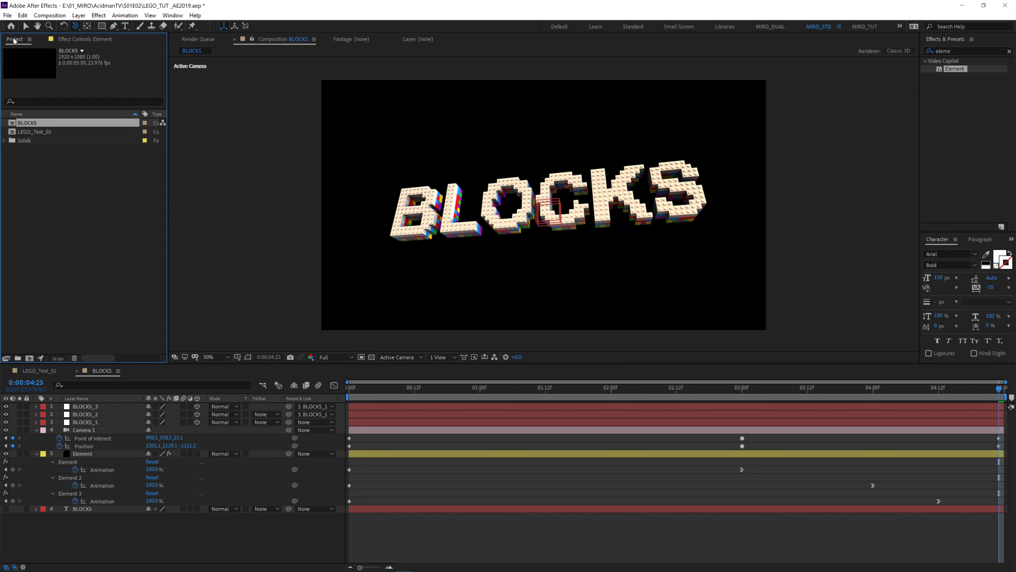
pyautogui.click(5, 141)
pyautogui.click(74, 149)
pyautogui.moveTo(41, 152); pyautogui.dragTo(113, 545)
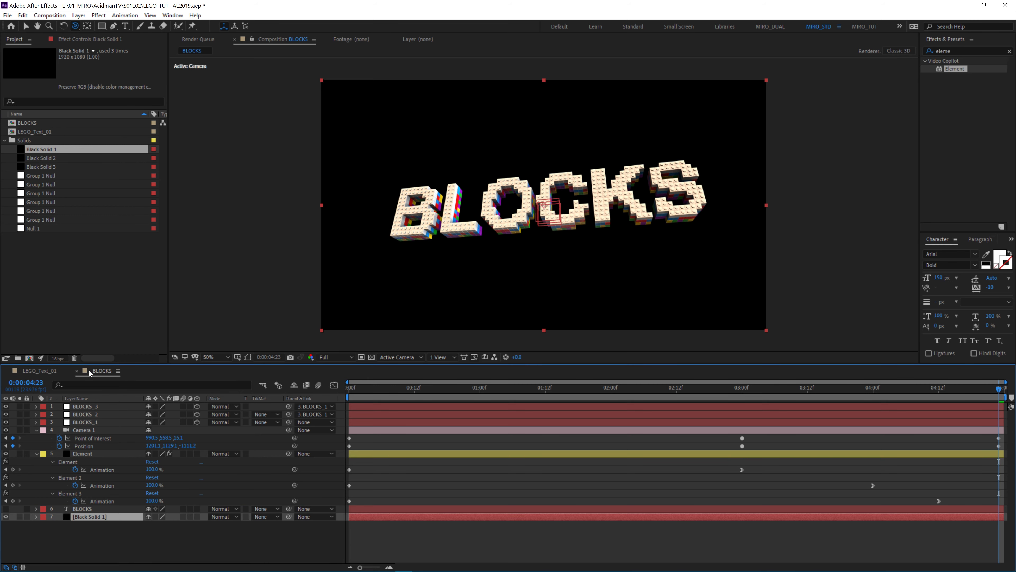
# Give the black solid layer a green label and rename it BG
pyautogui.click(42, 517)
pyautogui.click(72, 443)
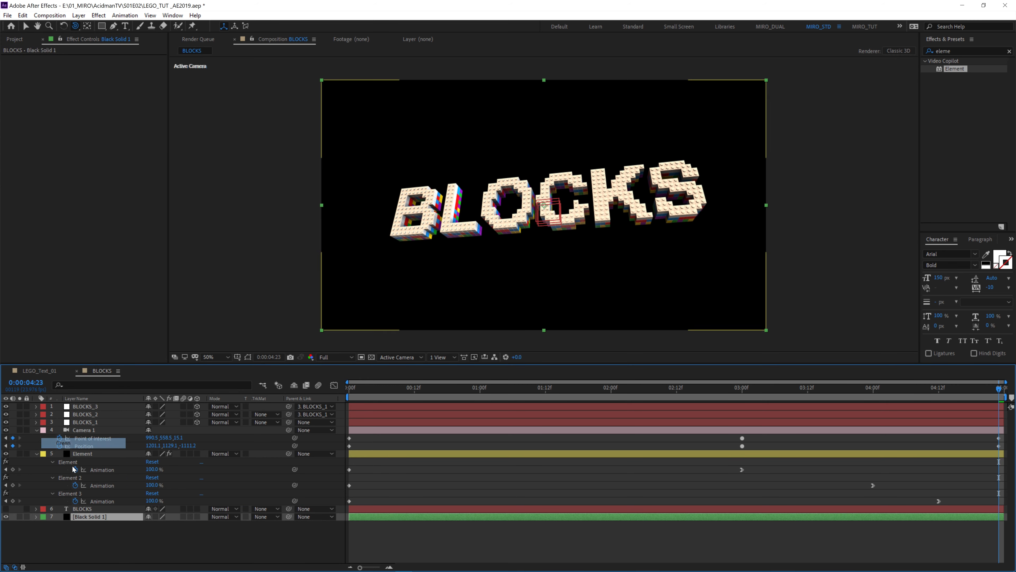
pyautogui.press('Return')
pyautogui.write('BG')
pyautogui.press('Return')
# Apply the 4-Color Gradient effect to the BG layer
pyautogui.rightClick(66, 189)
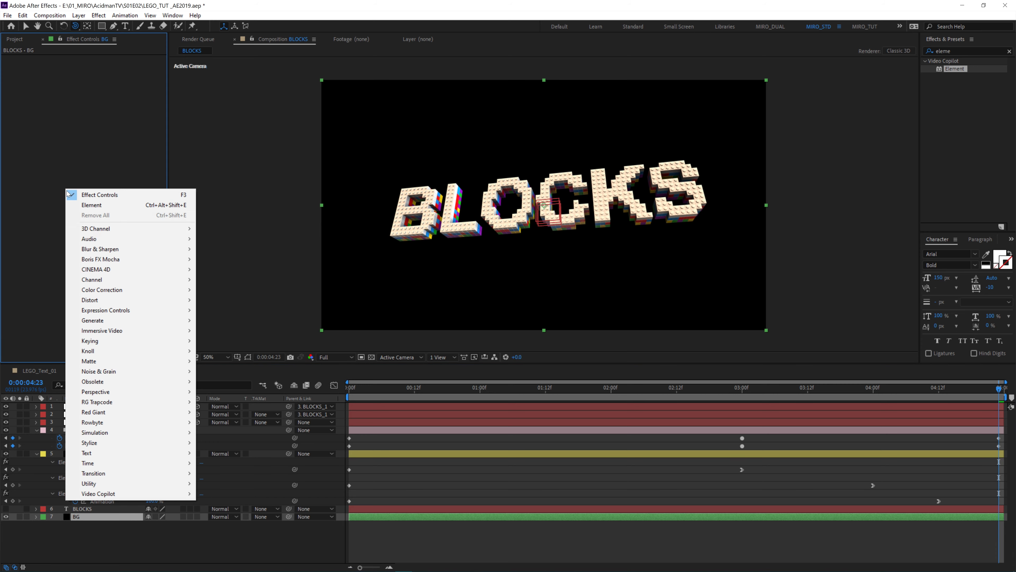
pyautogui.moveTo(133, 320)
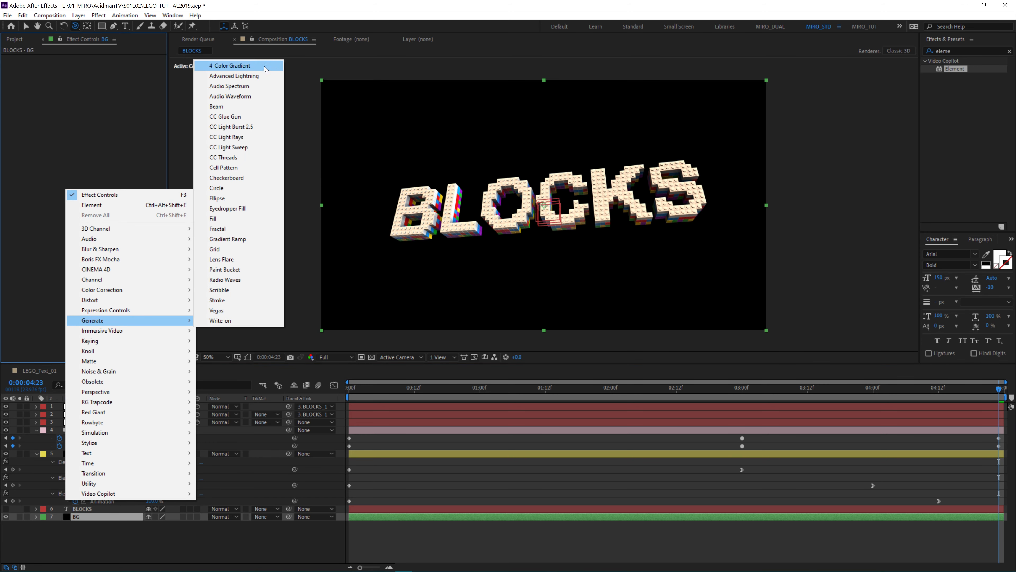
pyautogui.click(230, 65)
# Set the gradient's Color 1 and Color 4 to black, Color 2 to dark blue and Color 3 to greyish blue
pyautogui.click(96, 82)
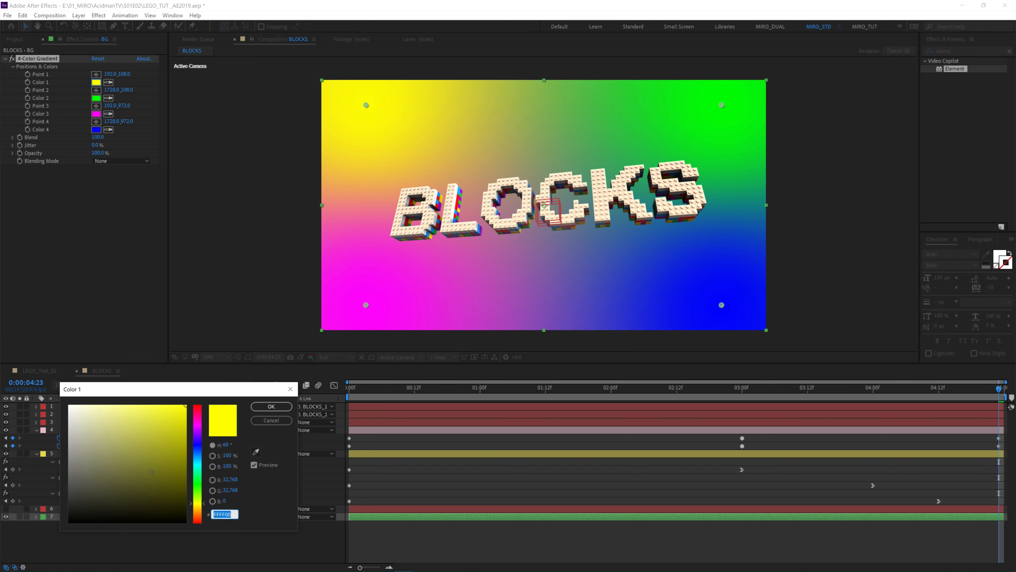
pyautogui.moveTo(185, 407); pyautogui.dragTo(185, 521)
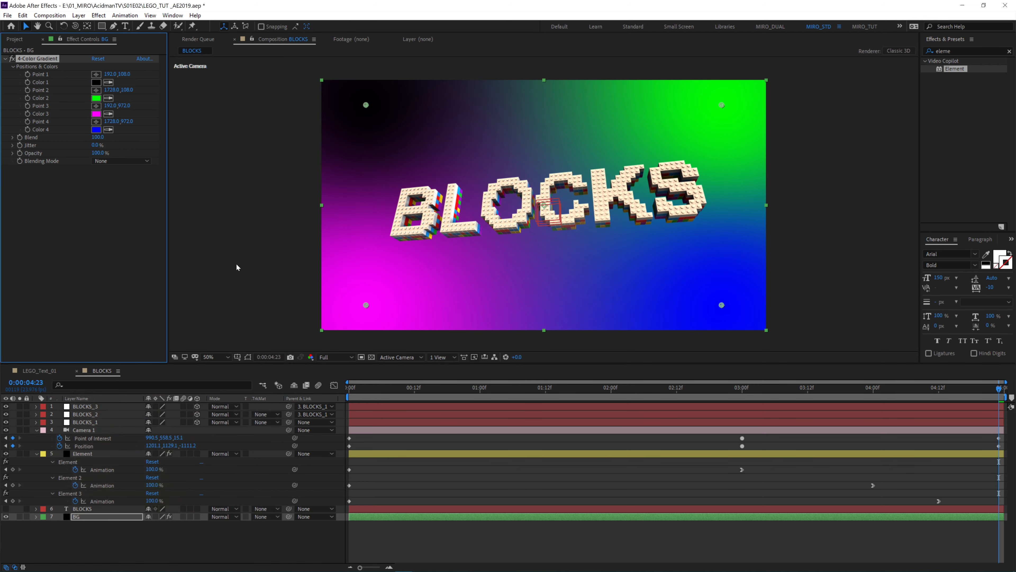
pyautogui.click(96, 130)
pyautogui.moveTo(175, 518); pyautogui.dragTo(186, 523)
pyautogui.click(271, 407)
pyautogui.click(96, 98)
pyautogui.moveTo(198, 464)
pyautogui.mouseDown()
pyautogui.moveTo(141, 465)
pyautogui.moveTo(145, 484)
pyautogui.mouseUp()
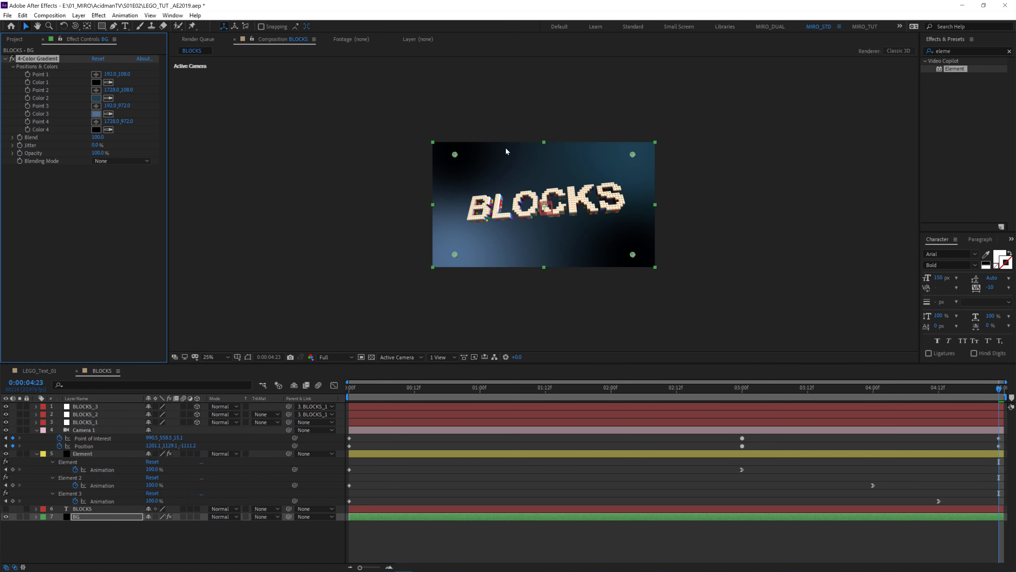
# Shift the gradient's first three color points around the frame and change Color 3 to dark grey
pyautogui.moveTo(489, 156); pyautogui.dragTo(464, 89)
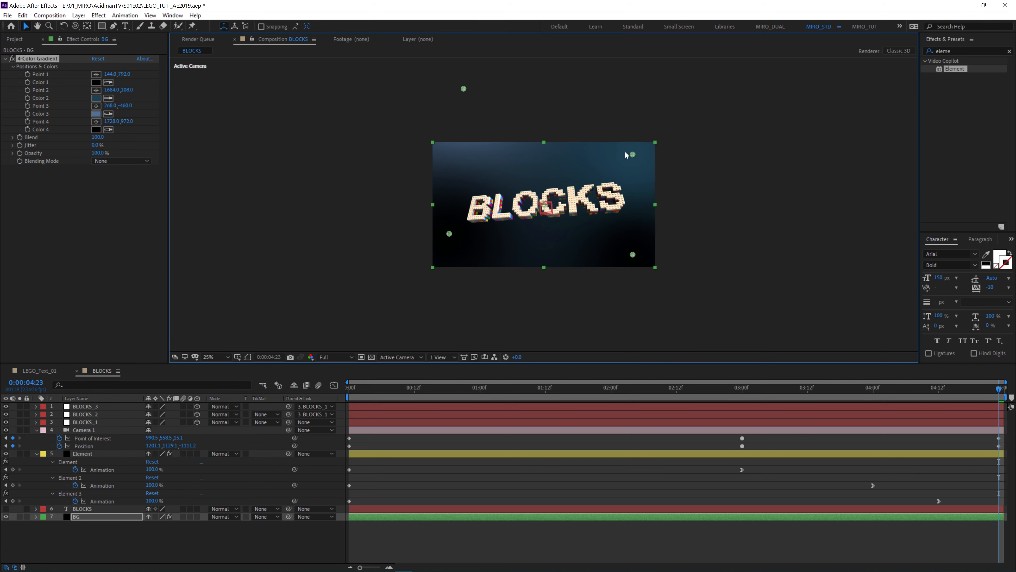
pyautogui.moveTo(632, 154); pyautogui.dragTo(551, 142)
pyautogui.moveTo(449, 233); pyautogui.dragTo(485, 254)
pyautogui.click(96, 113)
pyautogui.moveTo(129, 455); pyautogui.dragTo(79, 490)
pyautogui.click(261, 409)
# Reposition the gradient's Point 1 to about -152,1020, Point 2 to 996,1360, Point 3 to 1012,-100 and Point 4 to 2236,1092
pyautogui.moveTo(551, 142); pyautogui.dragTo(543, 303)
pyautogui.moveTo(464, 89); pyautogui.dragTo(522, 103)
pyautogui.moveTo(485, 255); pyautogui.dragTo(475, 205)
pyautogui.moveTo(522, 102); pyautogui.dragTo(559, 126)
pyautogui.moveTo(476, 205); pyautogui.dragTo(443, 247)
pyautogui.moveTo(543, 302); pyautogui.dragTo(548, 299)
pyautogui.moveTo(633, 255); pyautogui.dragTo(691, 268)
pyautogui.moveTo(443, 248); pyautogui.dragTo(415, 260)
pyautogui.moveTo(559, 125); pyautogui.dragTo(550, 131)
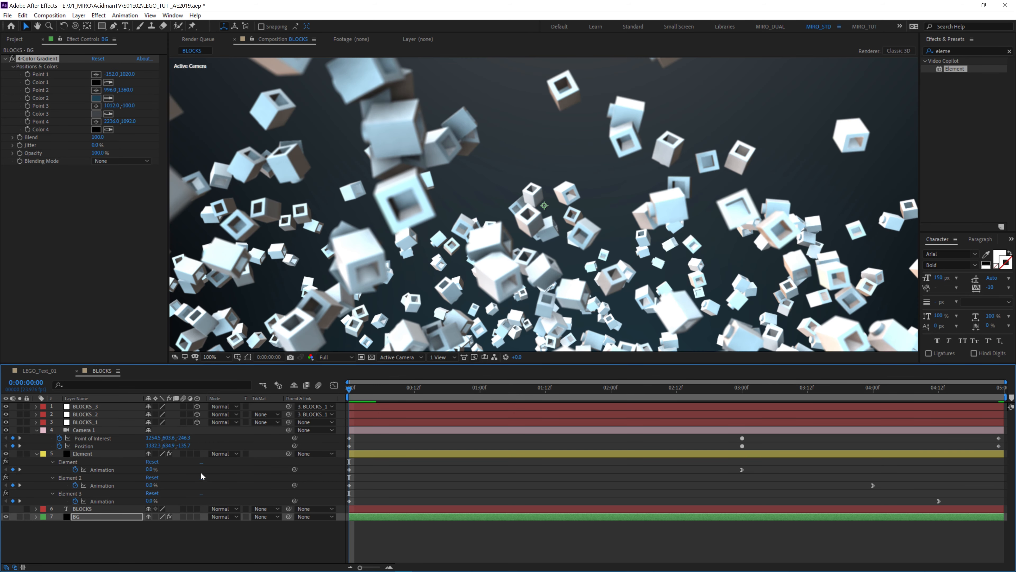
# Enable motion blur for the Element layer and composition, and check Element 3's Motion Blur render settings
pyautogui.click(184, 454)
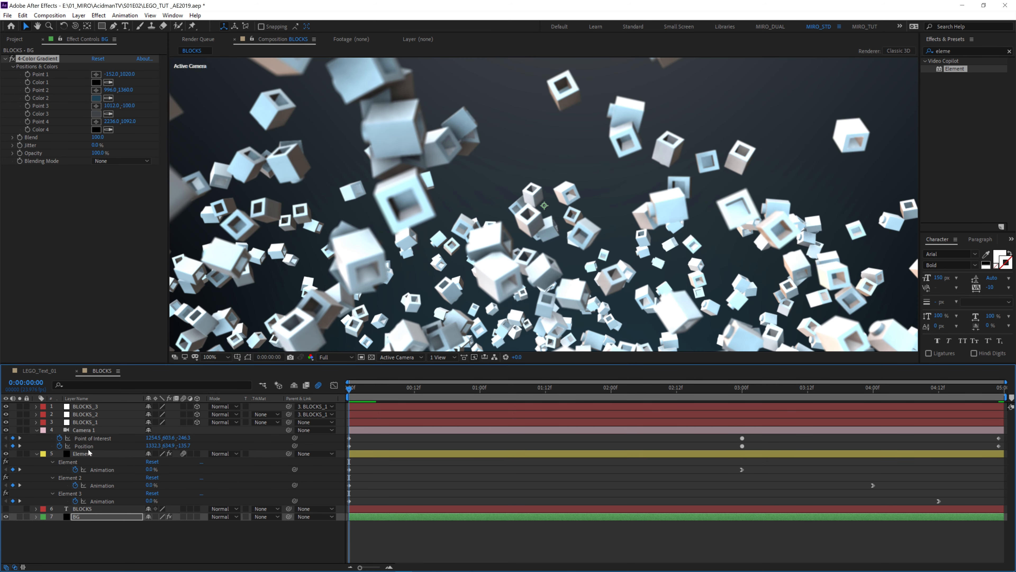
pyautogui.click(89, 453)
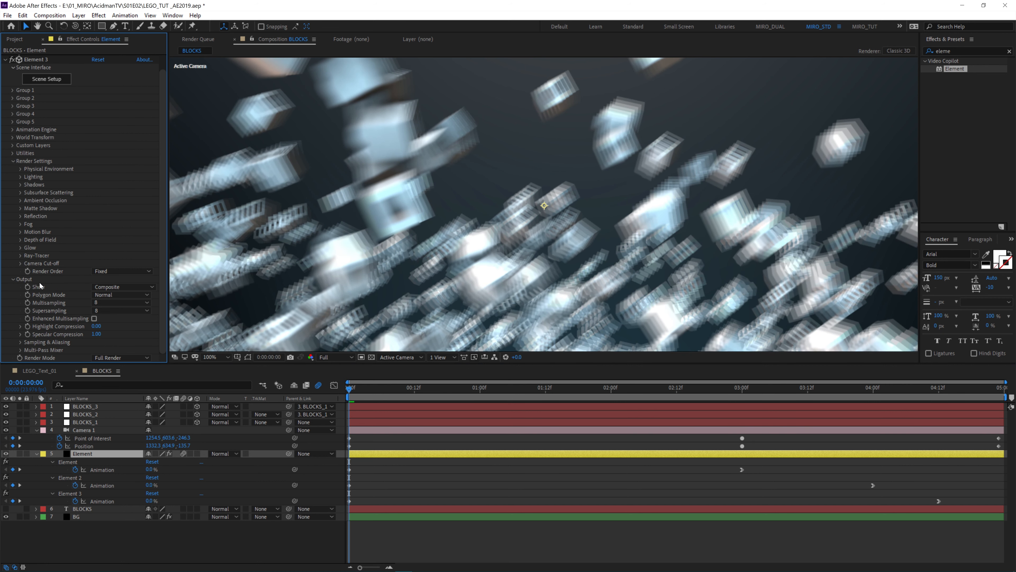
pyautogui.click(20, 232)
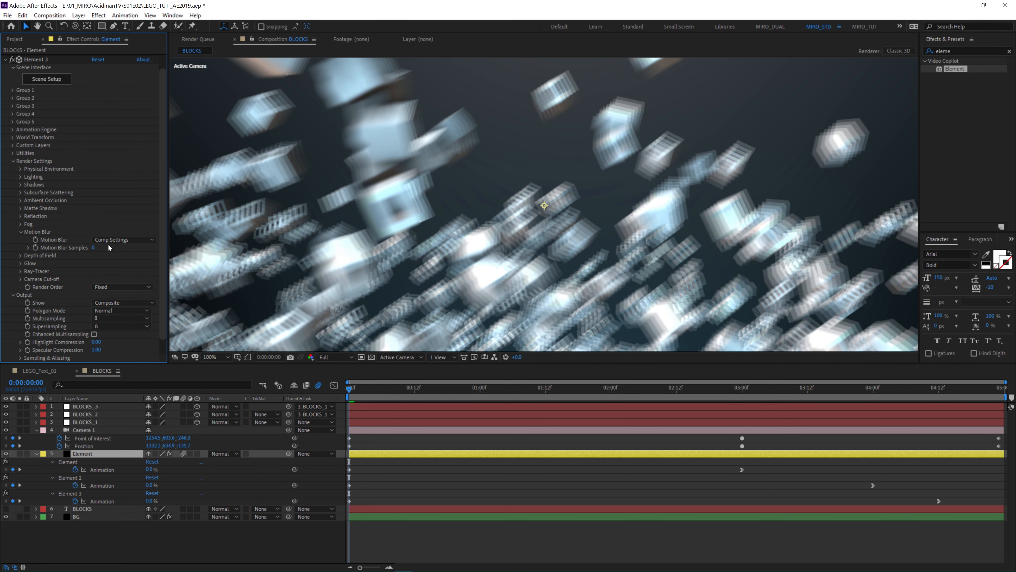
pyautogui.click(21, 232)
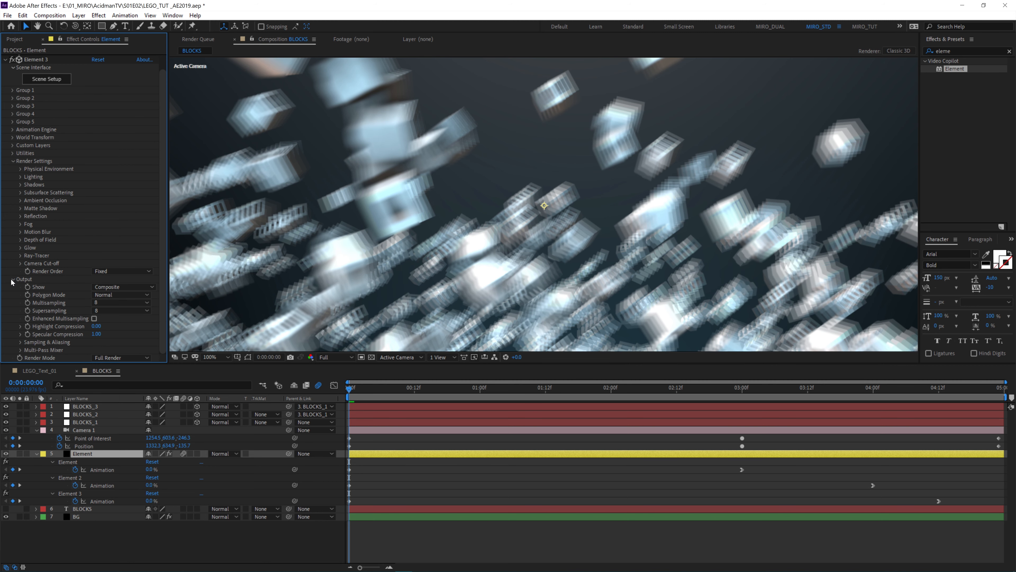
pyautogui.click(14, 279)
pyautogui.click(174, 502)
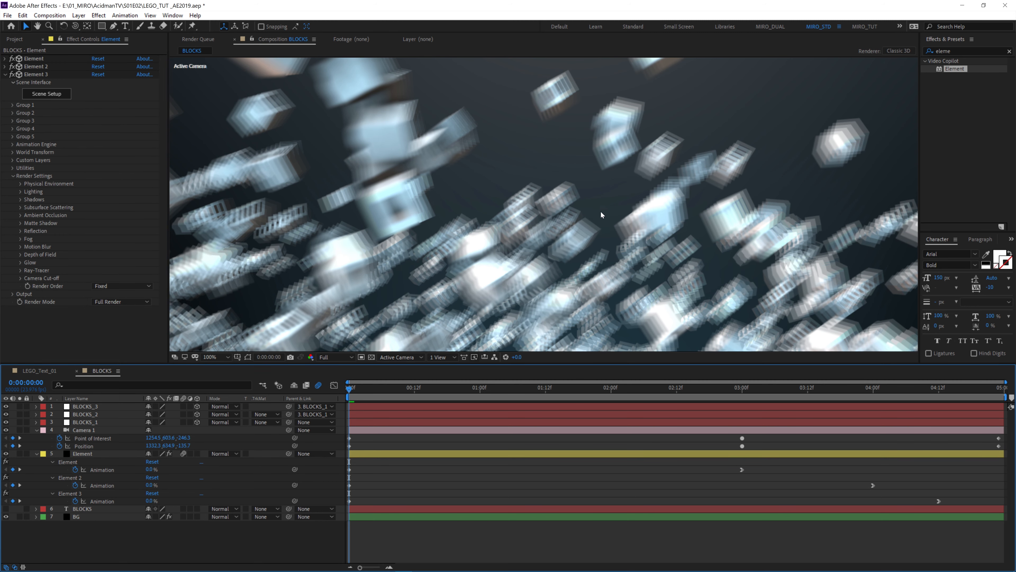
# Maximize the composition view at 100% magnification and play the BLOCKS animation preview
pyautogui.hotkey('shift', '/')
pyautogui.press('`')
pyautogui.press('/')
pyautogui.press('space')
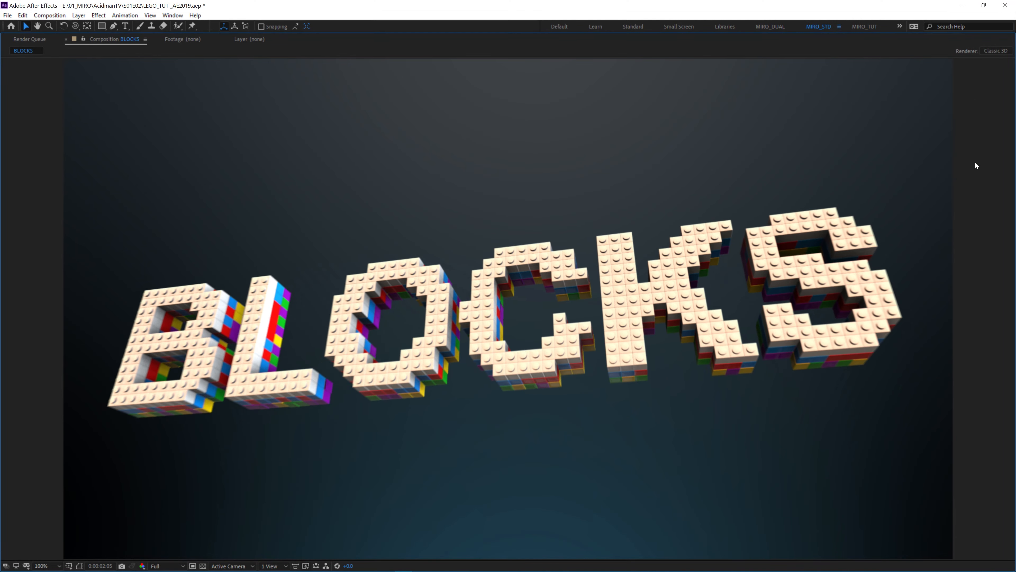